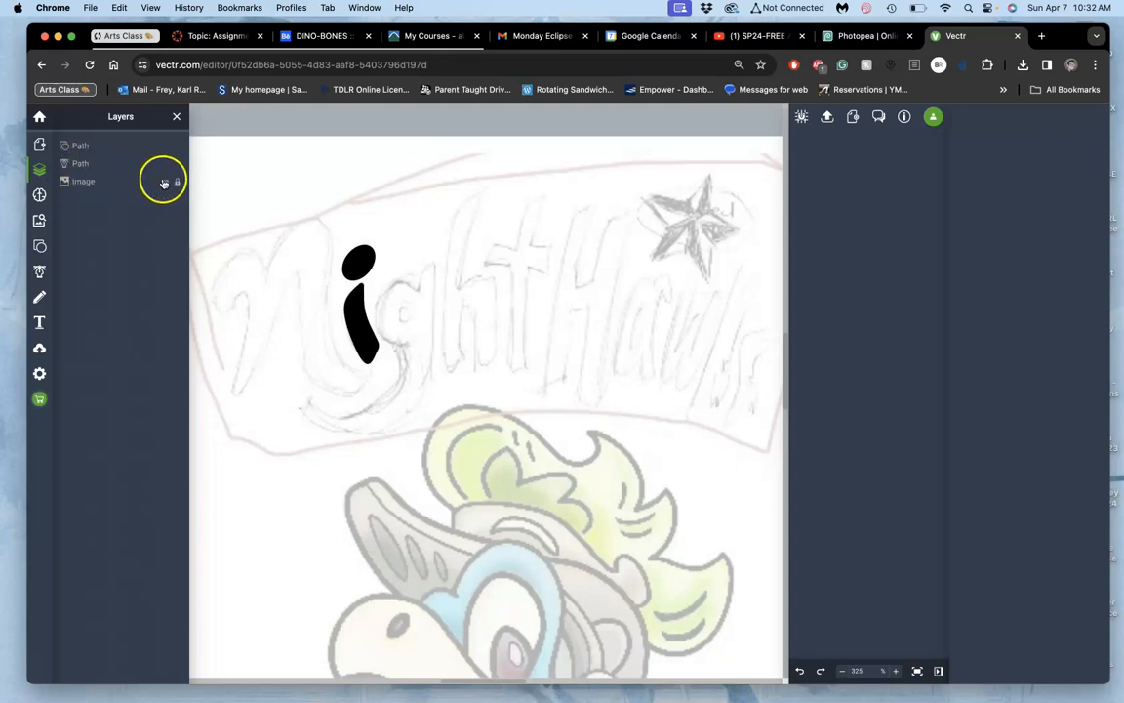
Step: Check the two finished path layers of the letter i by toggling their visibility off and on
left_click(167, 164)
left_click(167, 164)
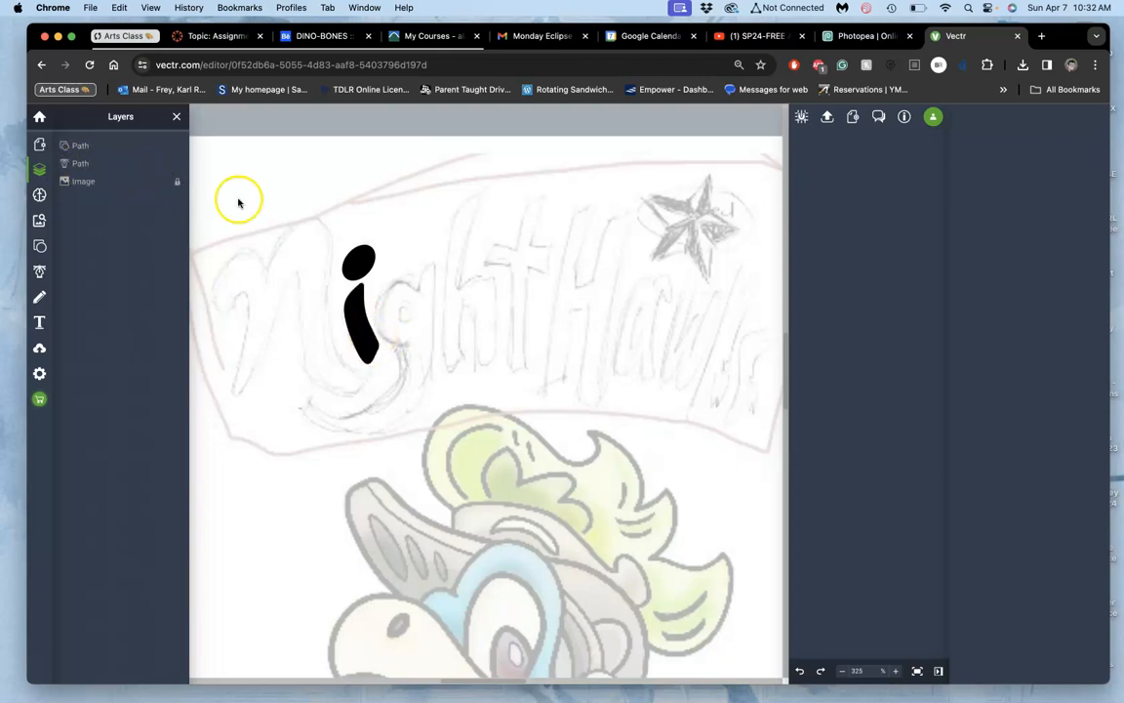
left_click(165, 146)
left_click(165, 146)
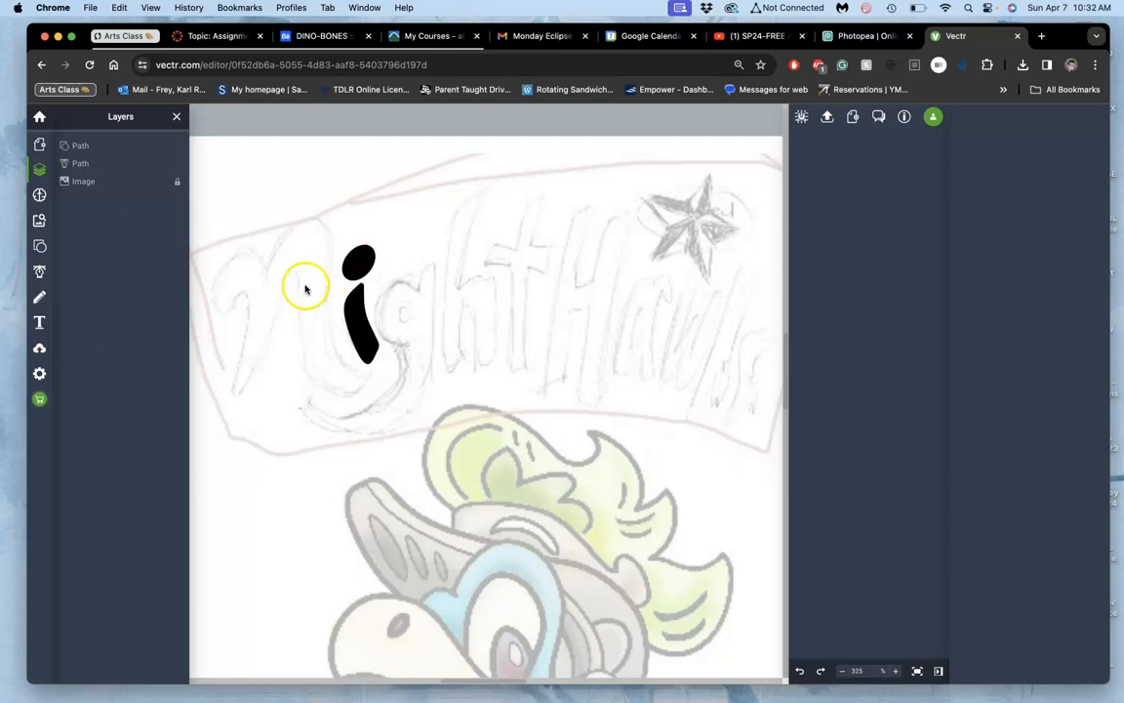
Step: Trace the sketched N with the Pen tool from its left tip over both humps and down the outer right stem
left_click(39, 272)
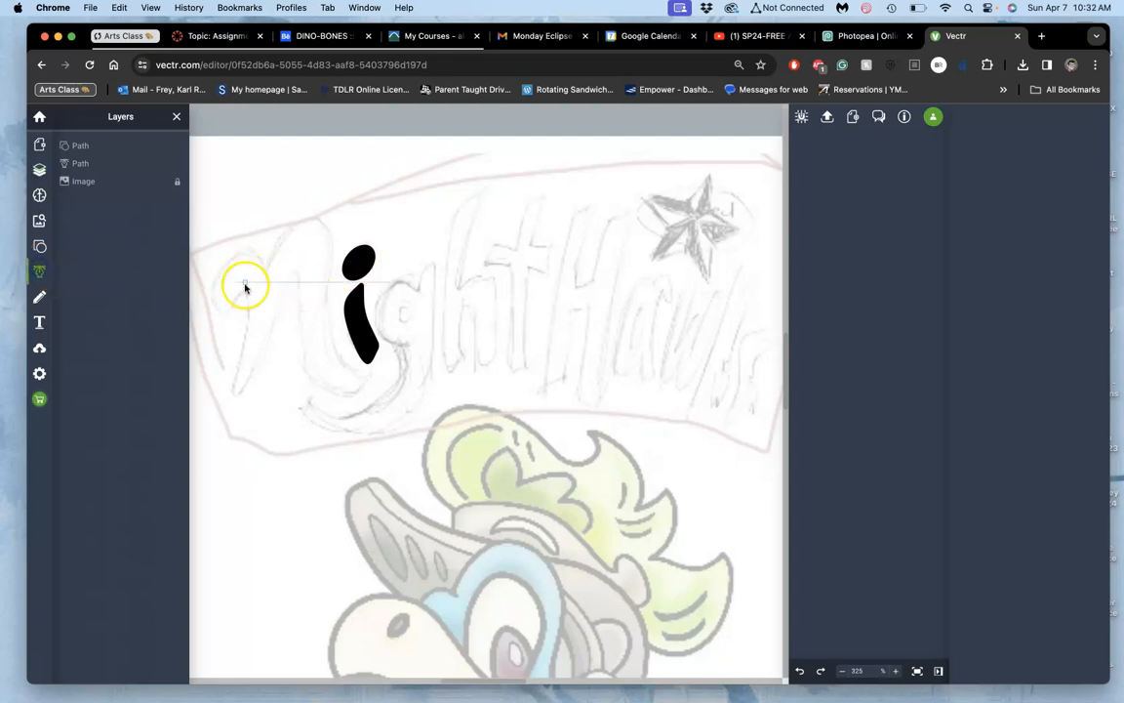
left_click(218, 311)
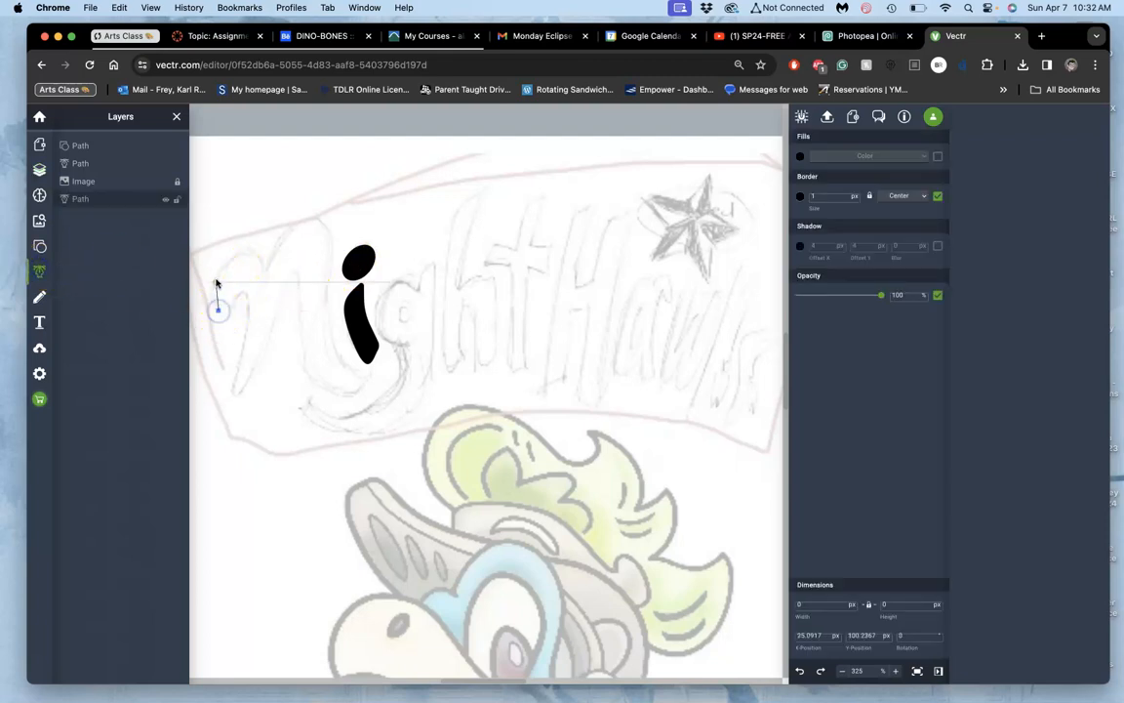
left_click(214, 284)
left_click(240, 252)
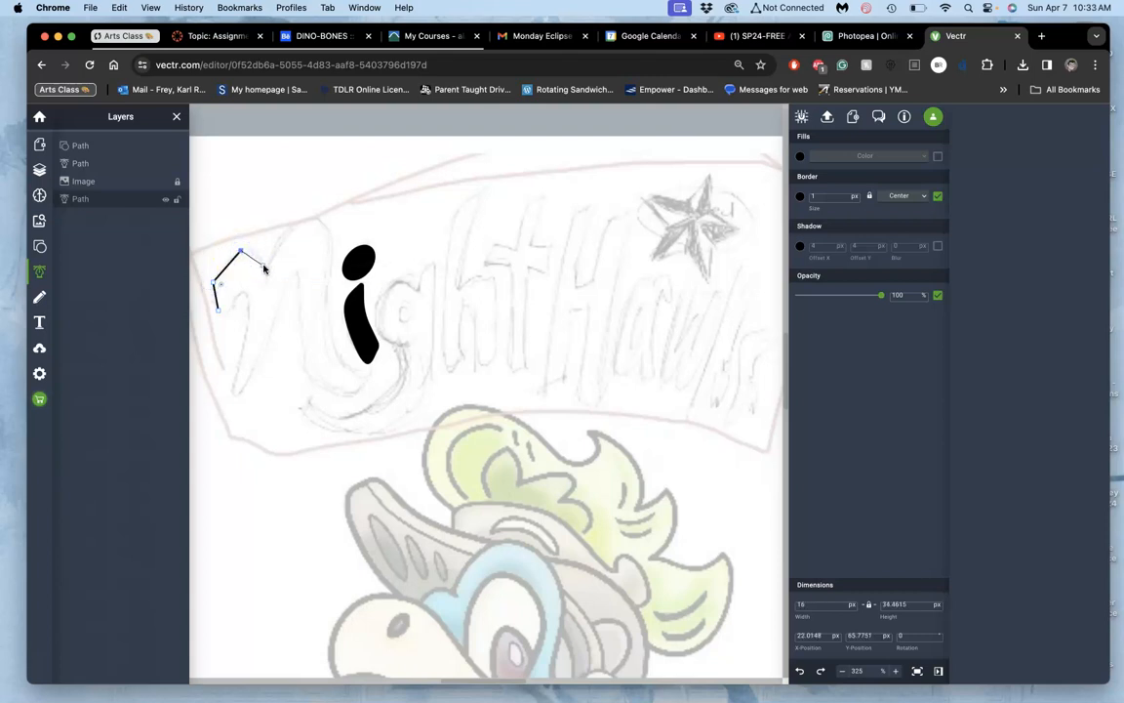
left_click(285, 223)
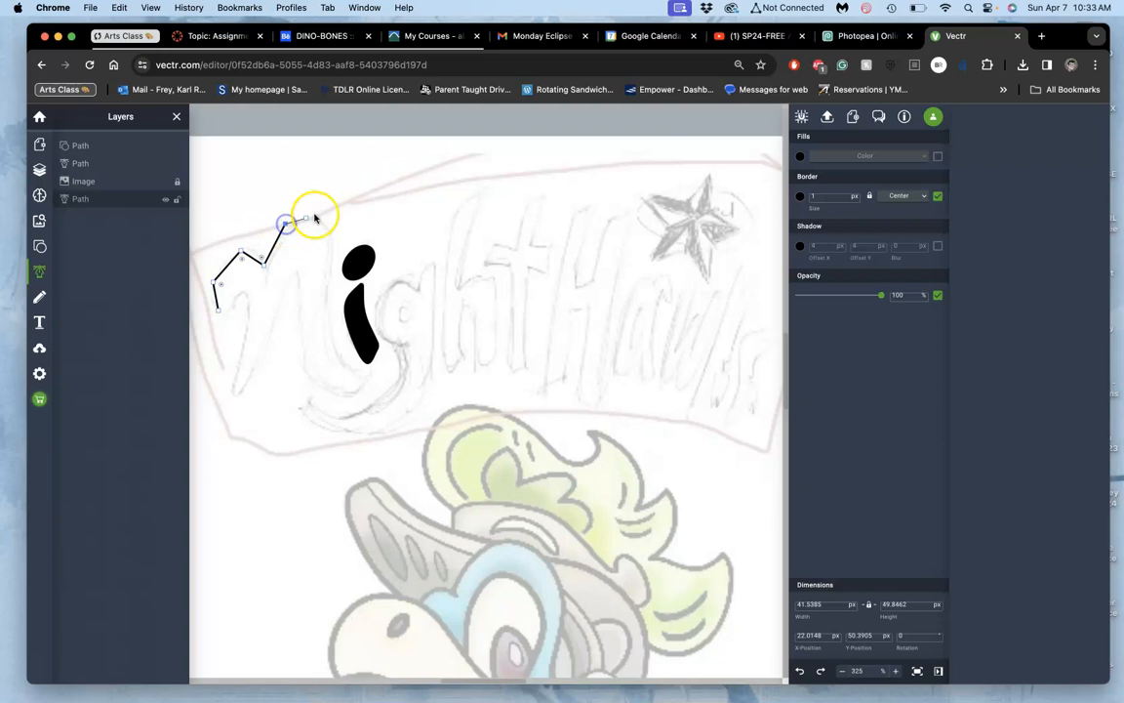
left_click(319, 214)
left_click(335, 238)
left_click(330, 341)
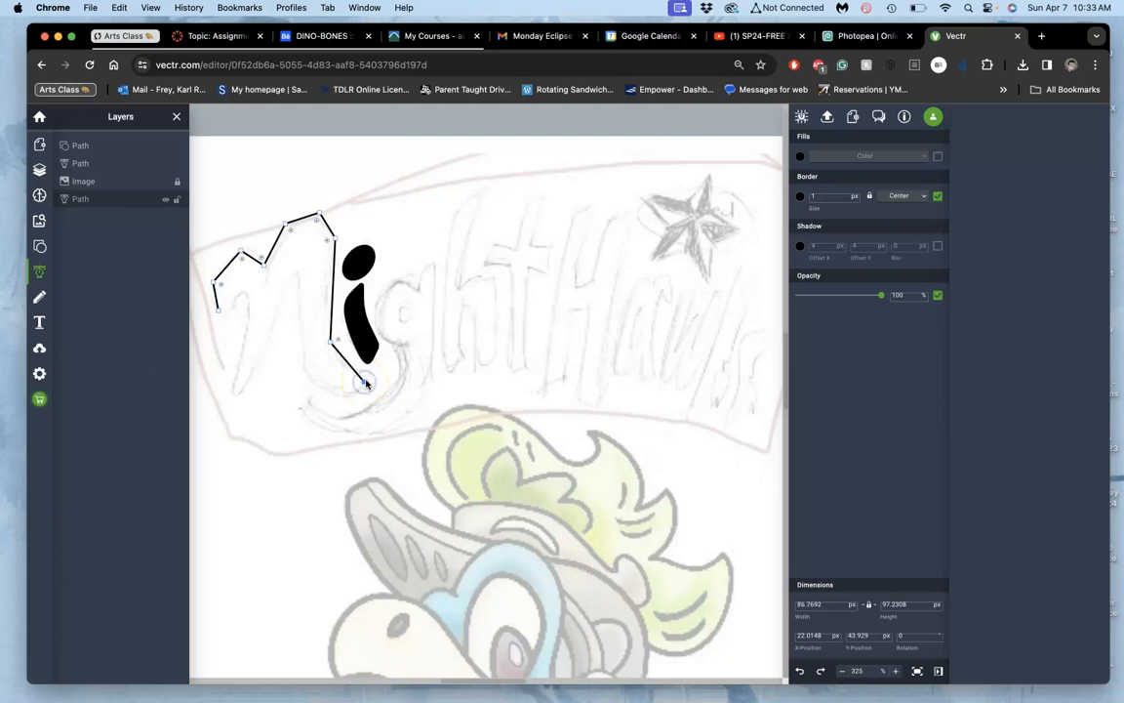
Step: Continue the N outline around the tail, inner arch and left leg, closing the path at its starting point
left_click(369, 378)
left_click(362, 399)
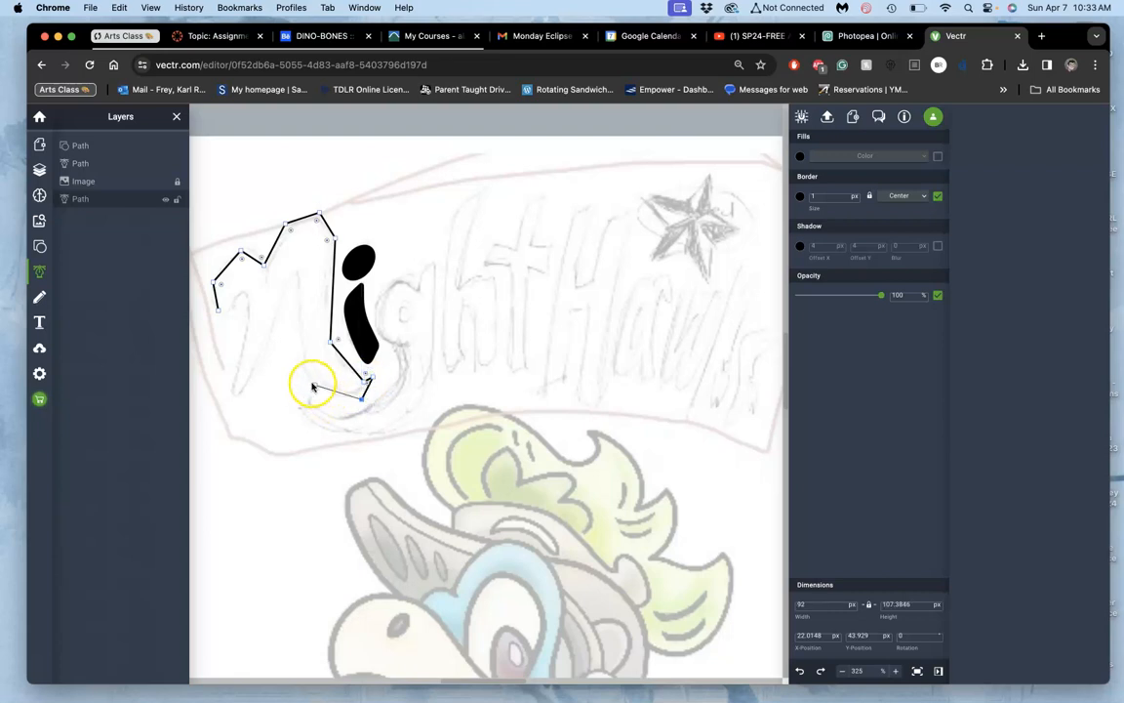
left_click_drag(296, 330, 298, 279)
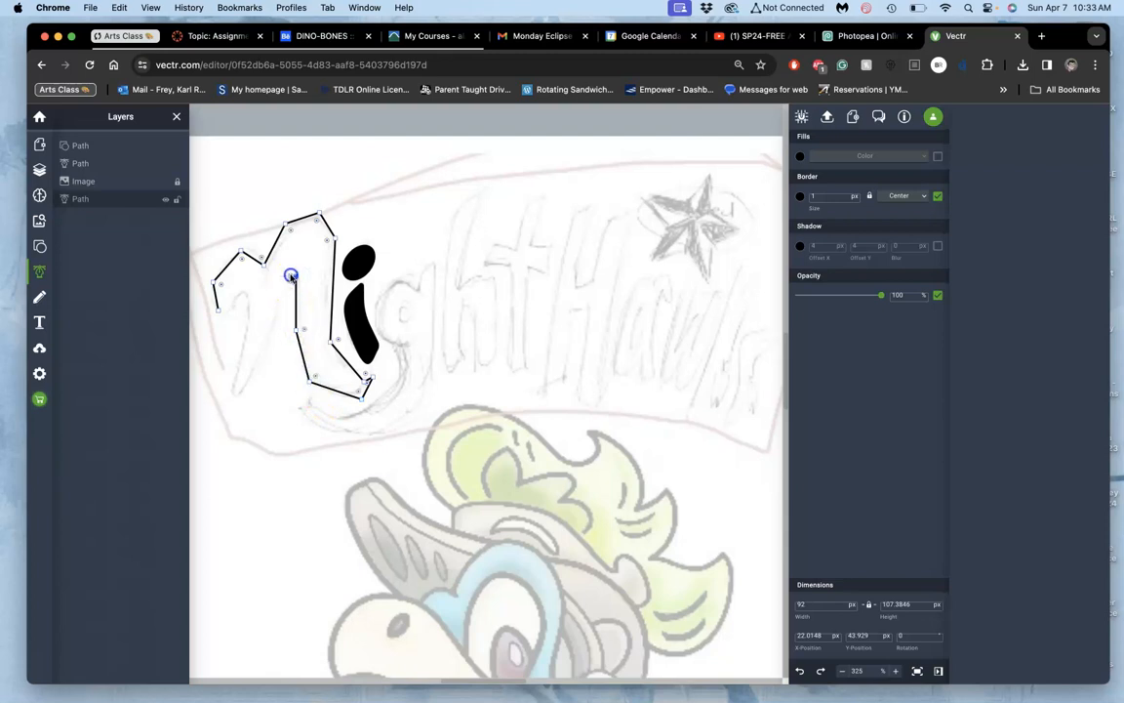
left_click(273, 316)
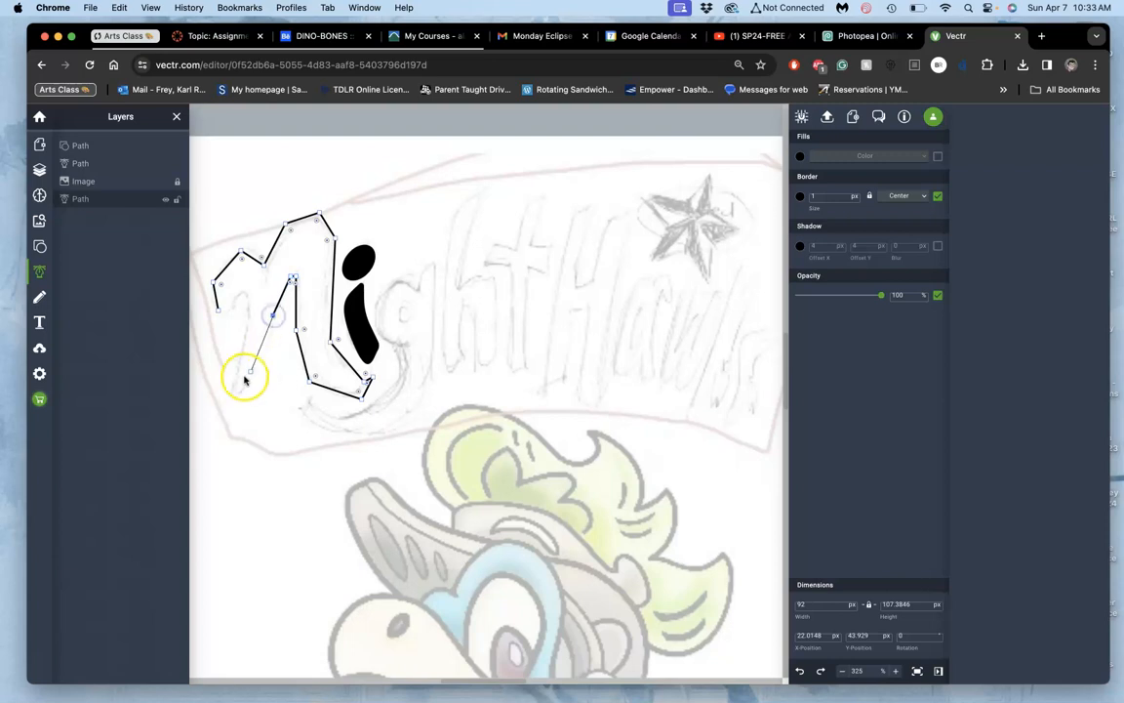
left_click(255, 373)
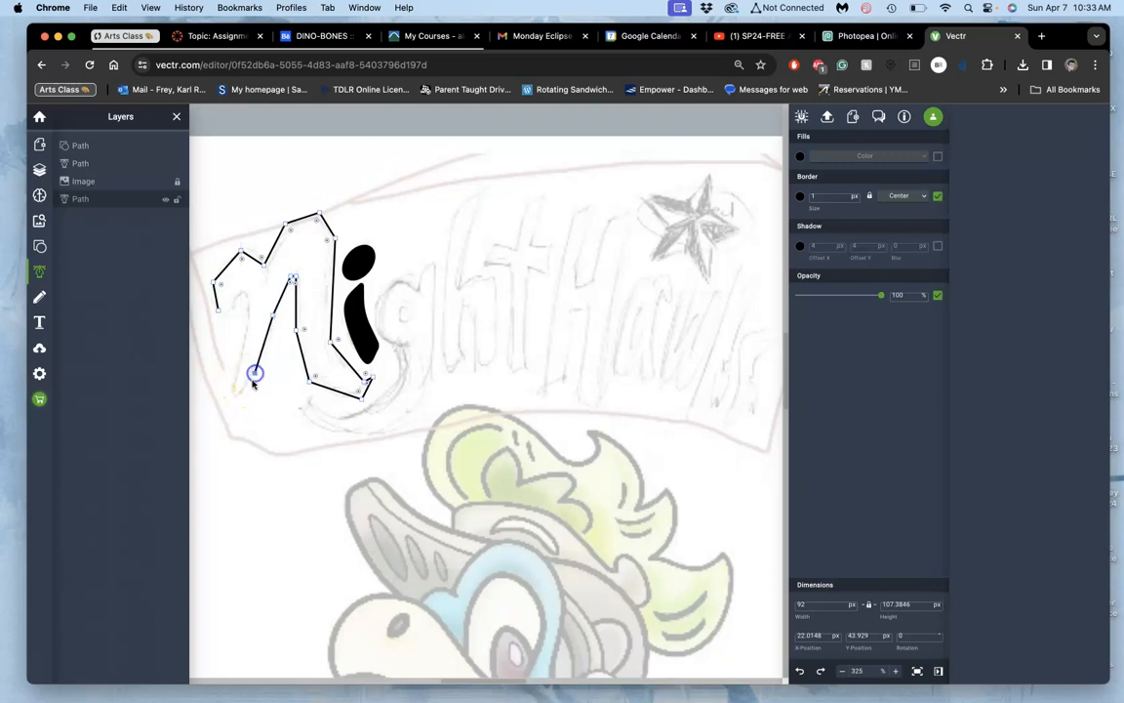
left_click(233, 395)
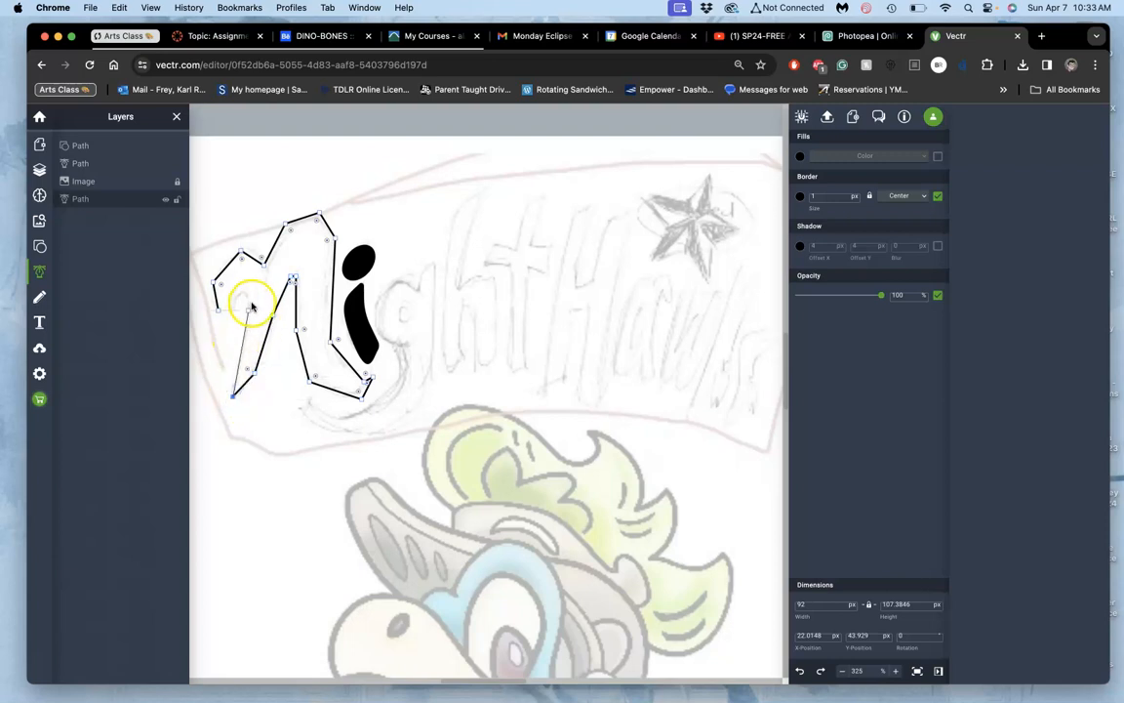
left_click(252, 301)
left_click(242, 288)
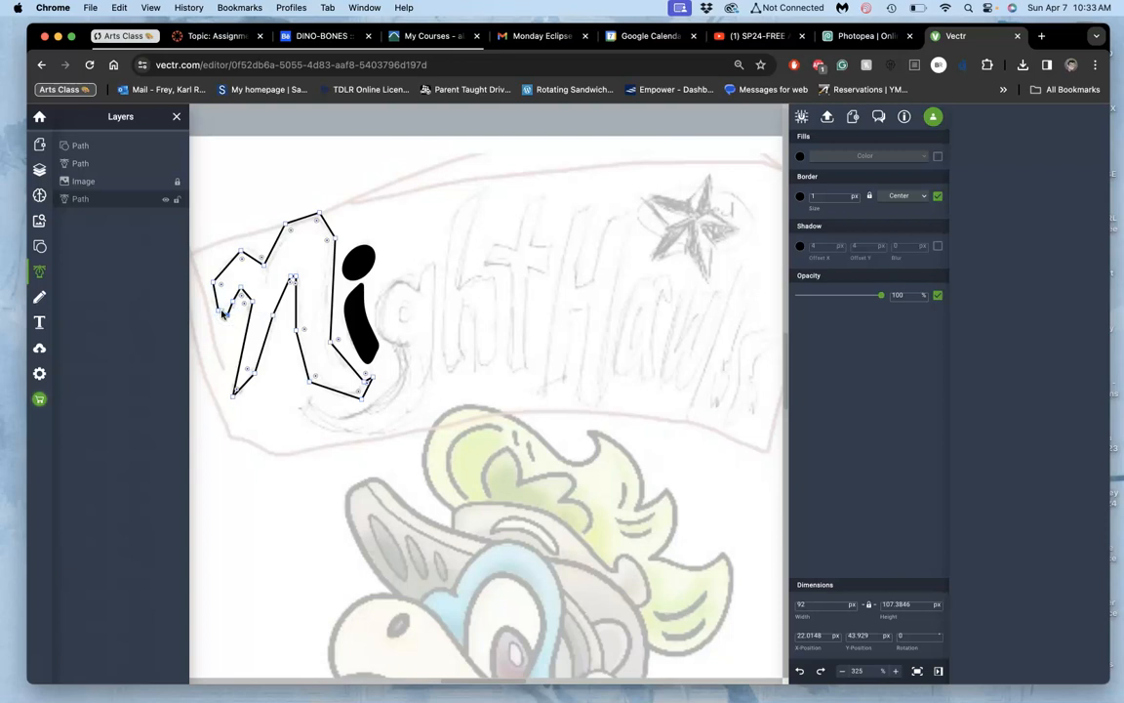
left_click(223, 314)
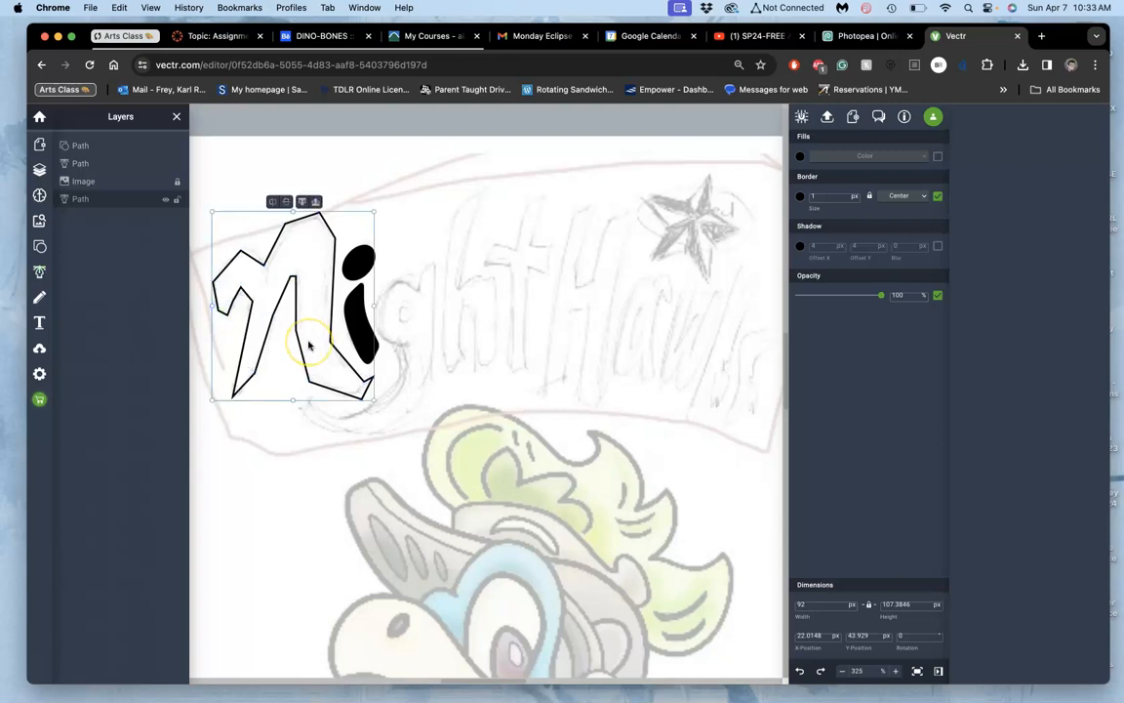
Step: Turn on the black fill for the N path and turn off its border
scroll(308, 344, "up", 5)
scroll(308, 344, "left", 1)
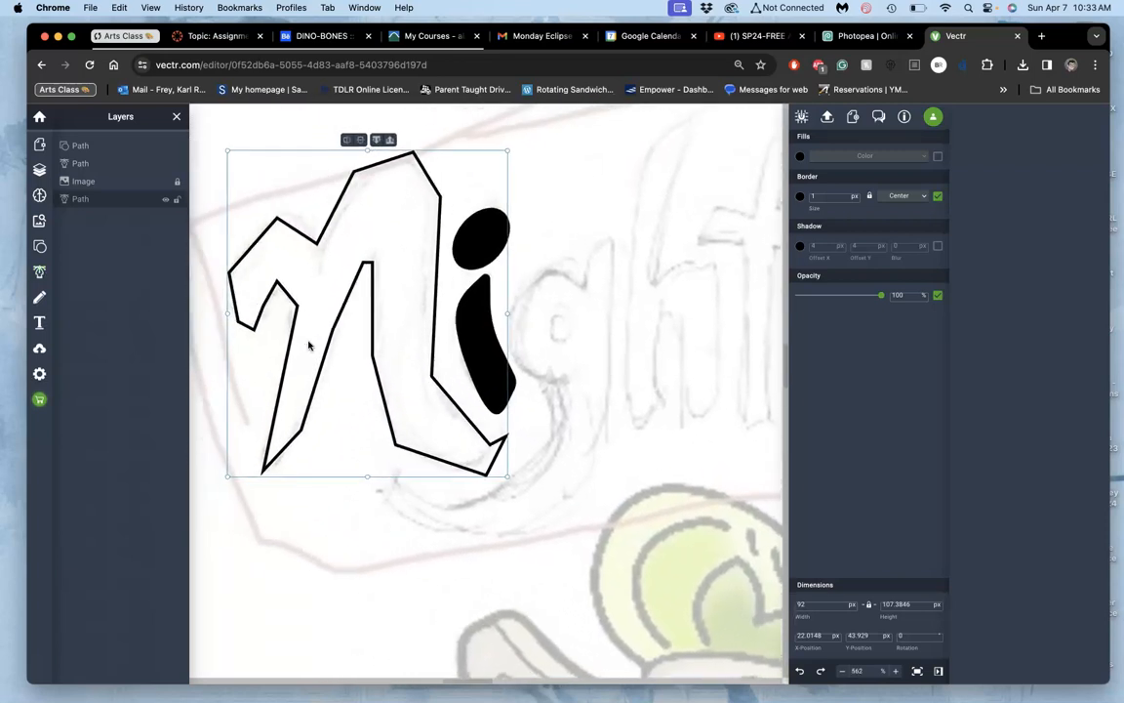
left_click(938, 157)
left_click(937, 196)
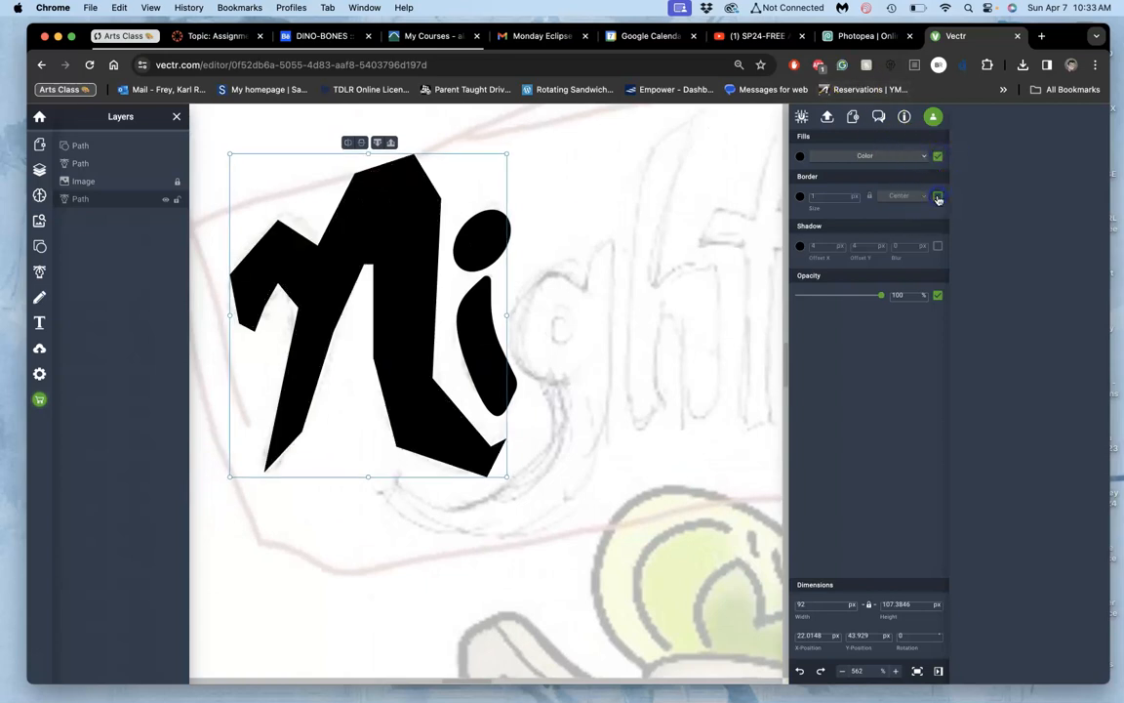
Step: Edit the N path's points to curve the right stem's inner edge and round the tail into a hook
double_click(397, 258)
scroll(396, 341, "up", 5)
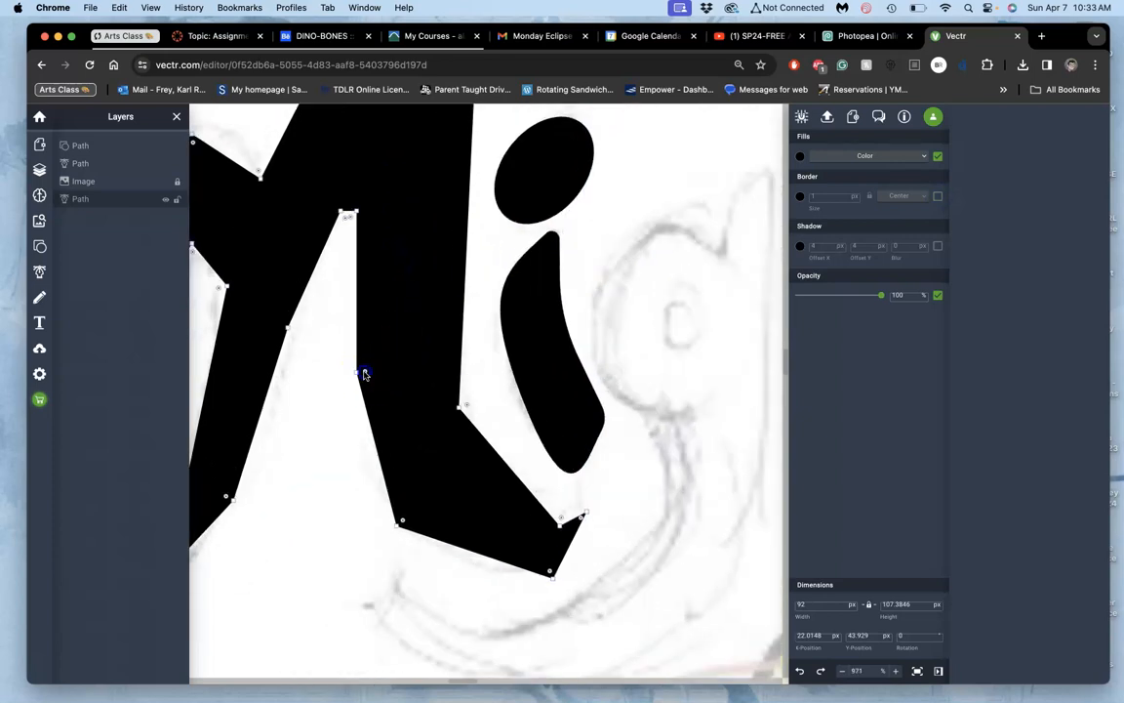
left_click_drag(521, 361, 715, 354)
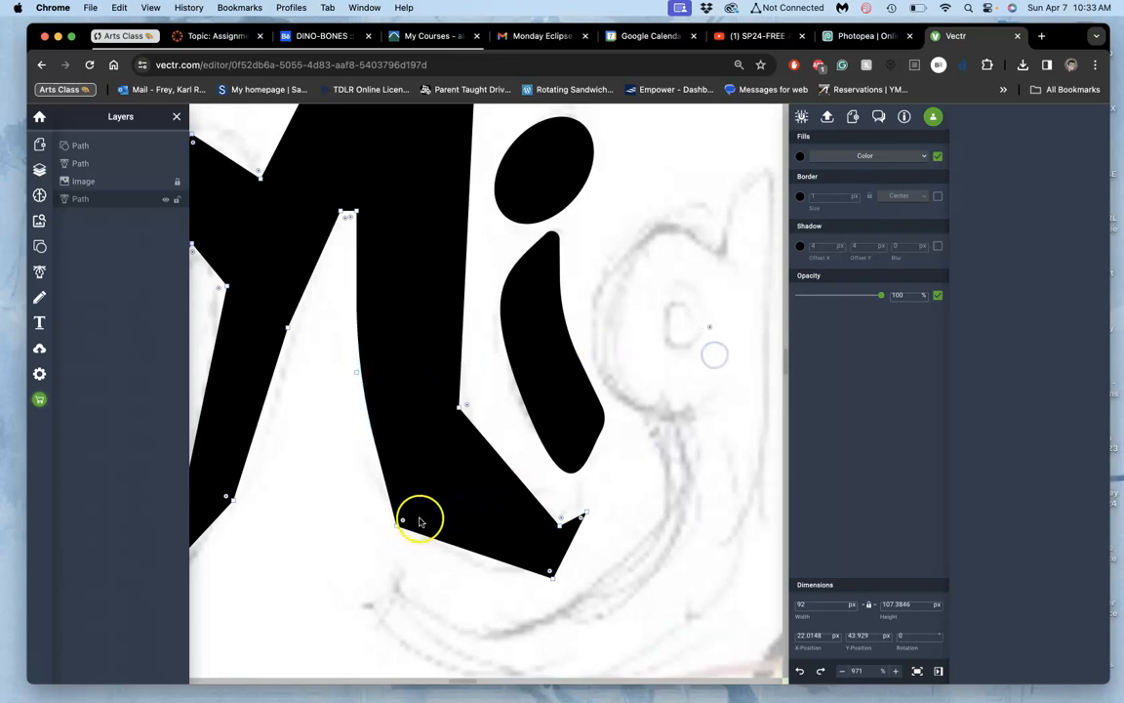
left_click_drag(400, 522, 477, 446)
left_click_drag(560, 520, 571, 463)
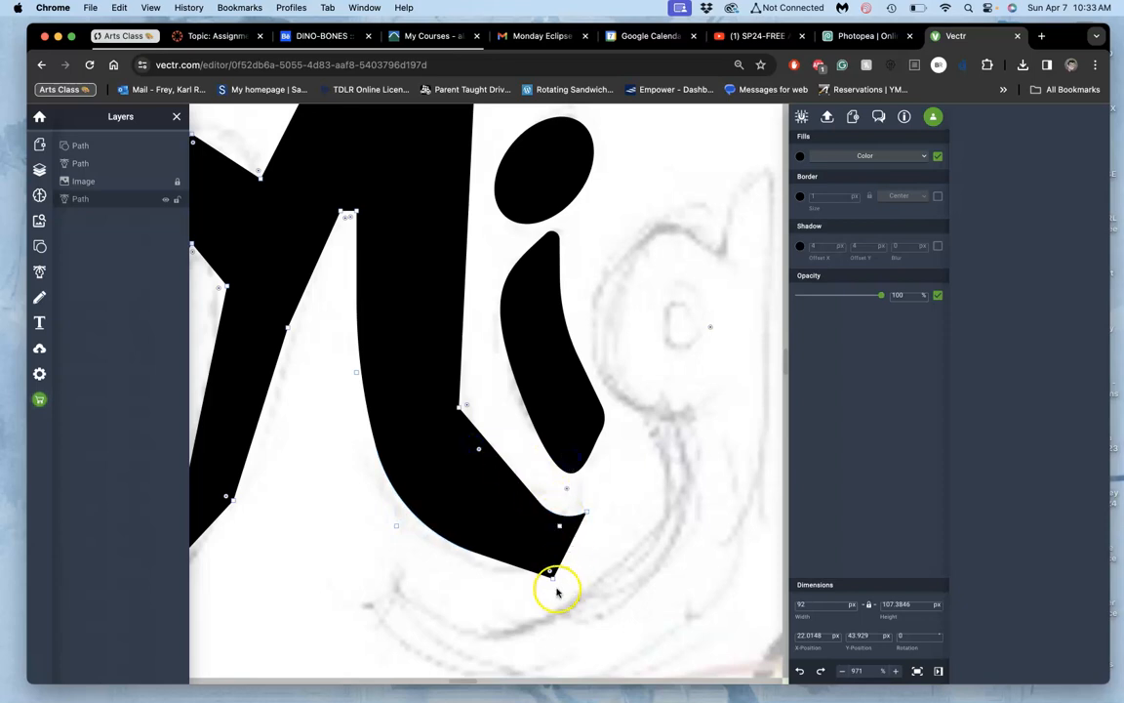
left_click_drag(549, 571, 509, 486)
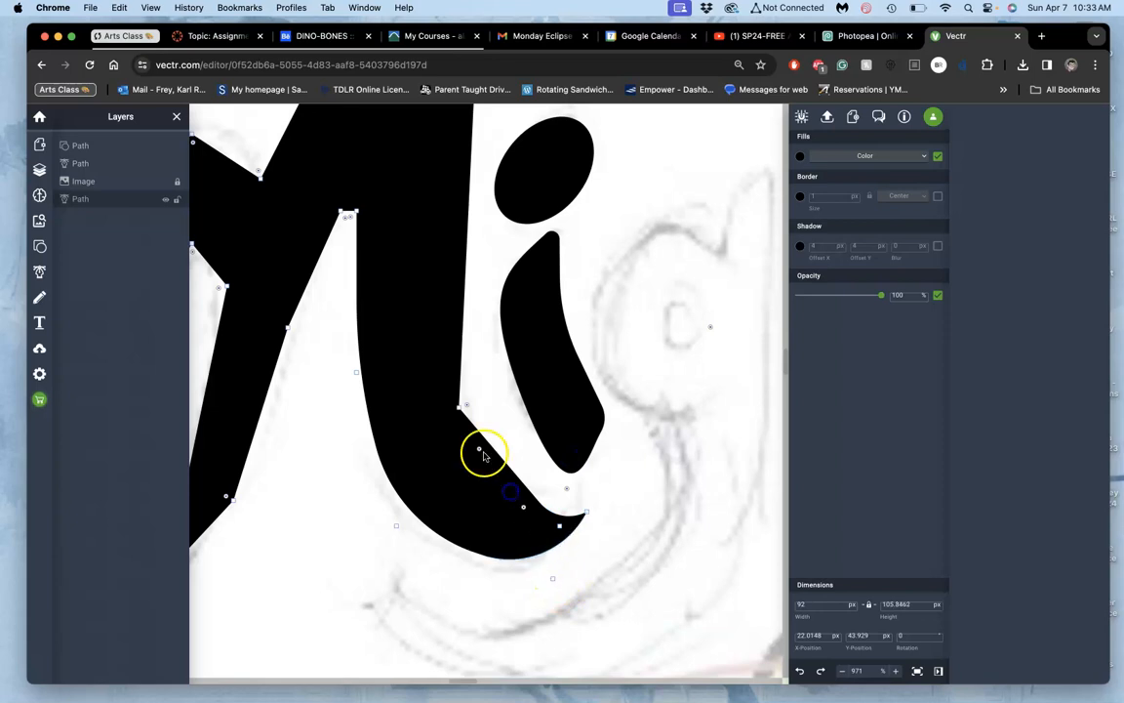
left_click_drag(466, 403, 506, 394)
left_click(452, 416)
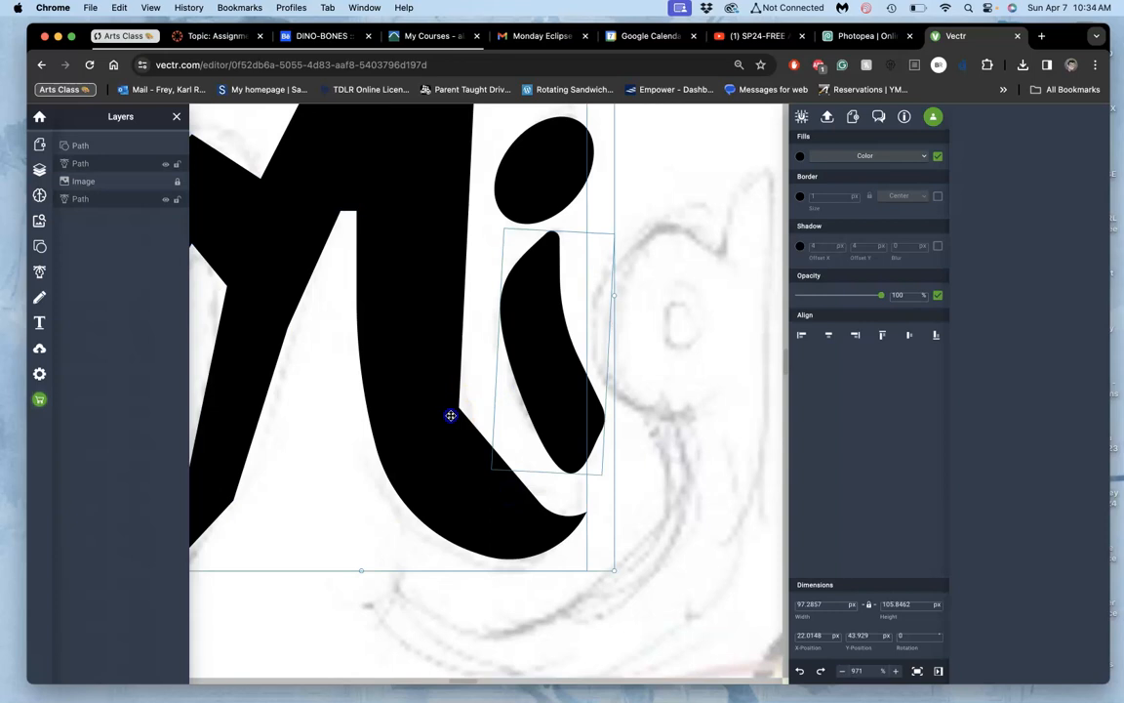
left_click(422, 623)
left_click(436, 454)
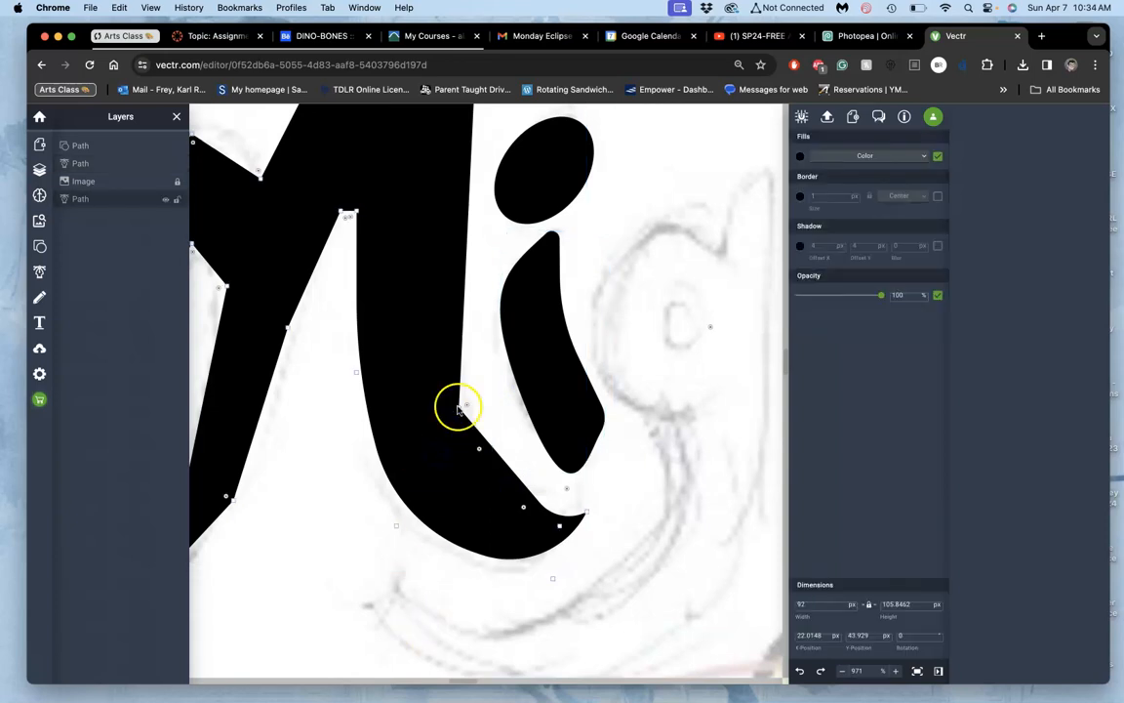
left_click_drag(465, 403, 503, 396)
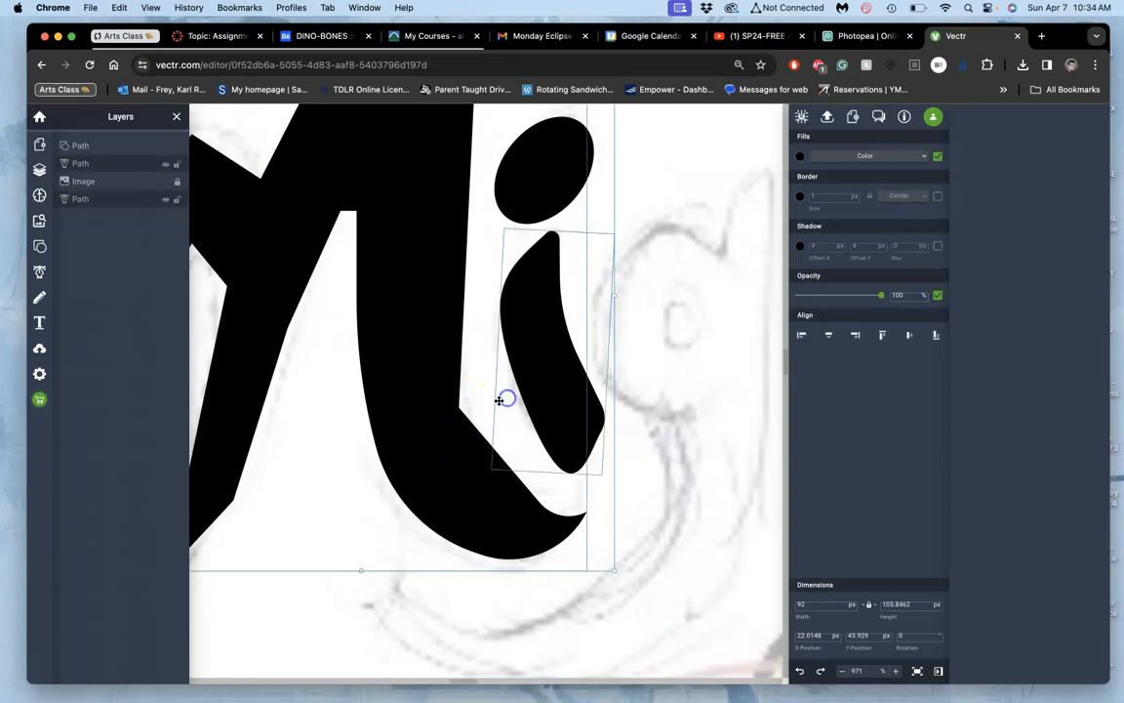
left_click(401, 636)
Step: Round the corner on the N's outer right edge where the stem turns into the tail
left_click(442, 461)
scroll(442, 463, "up", 5)
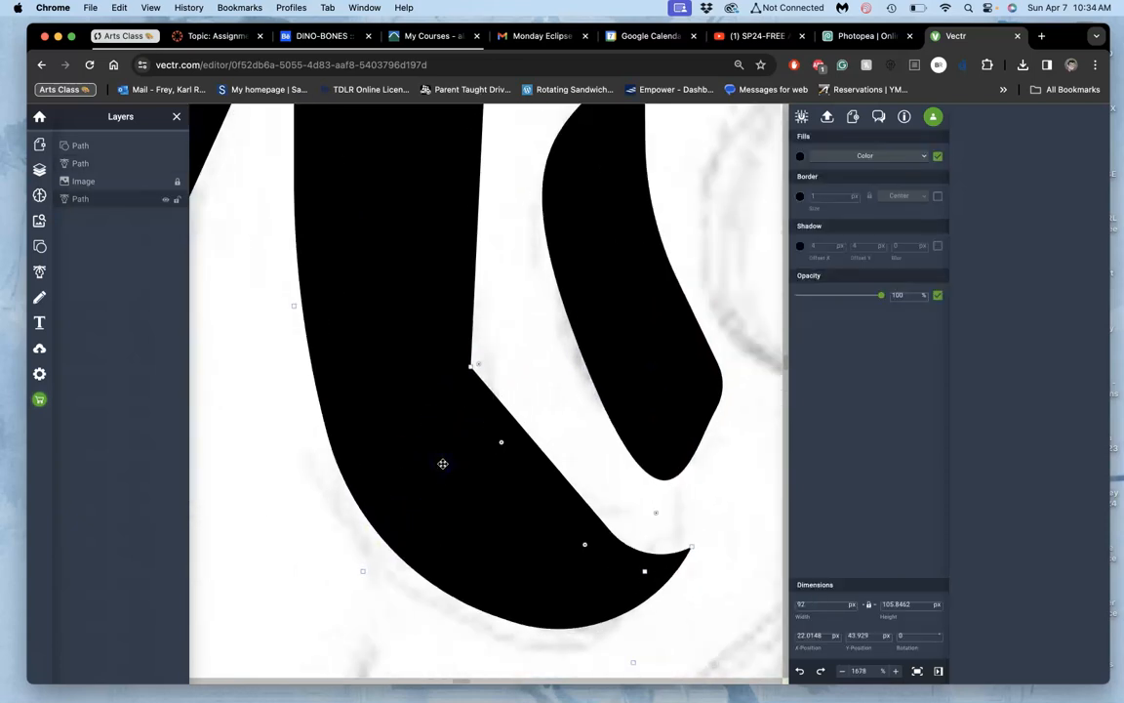
left_click(478, 365)
left_click_drag(504, 358, 775, 287)
Step: Round both corners at the top of the gap between the N's two legs
scroll(554, 318, "up", 3)
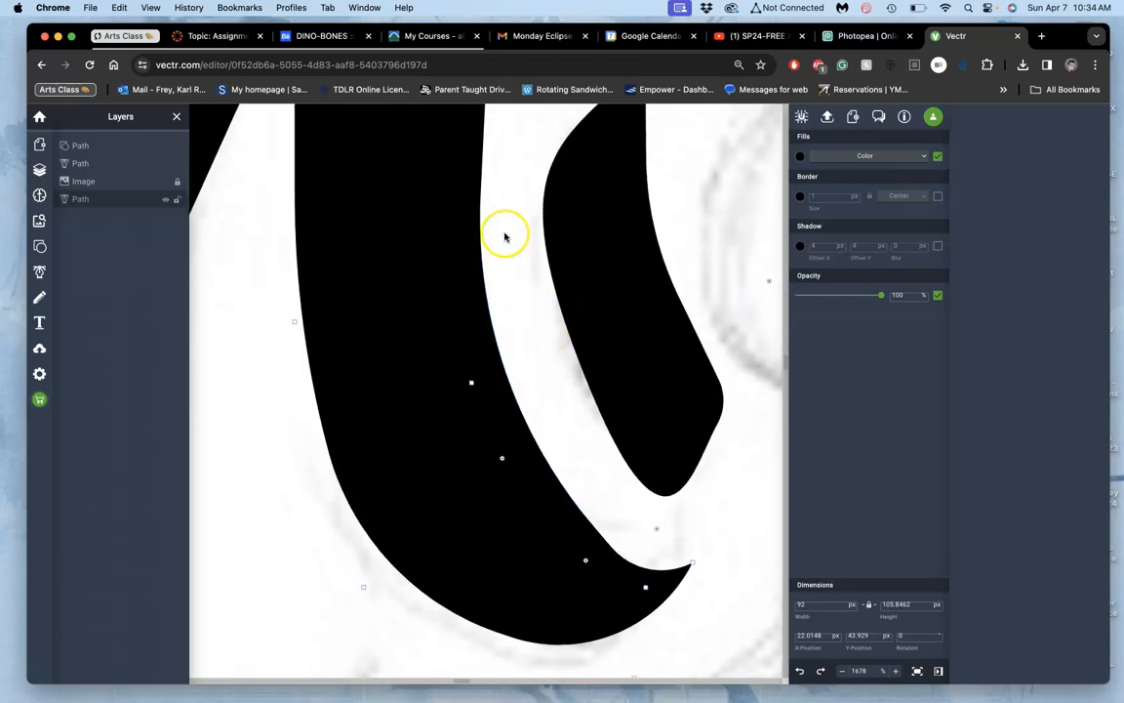
scroll(505, 236, "up", 9)
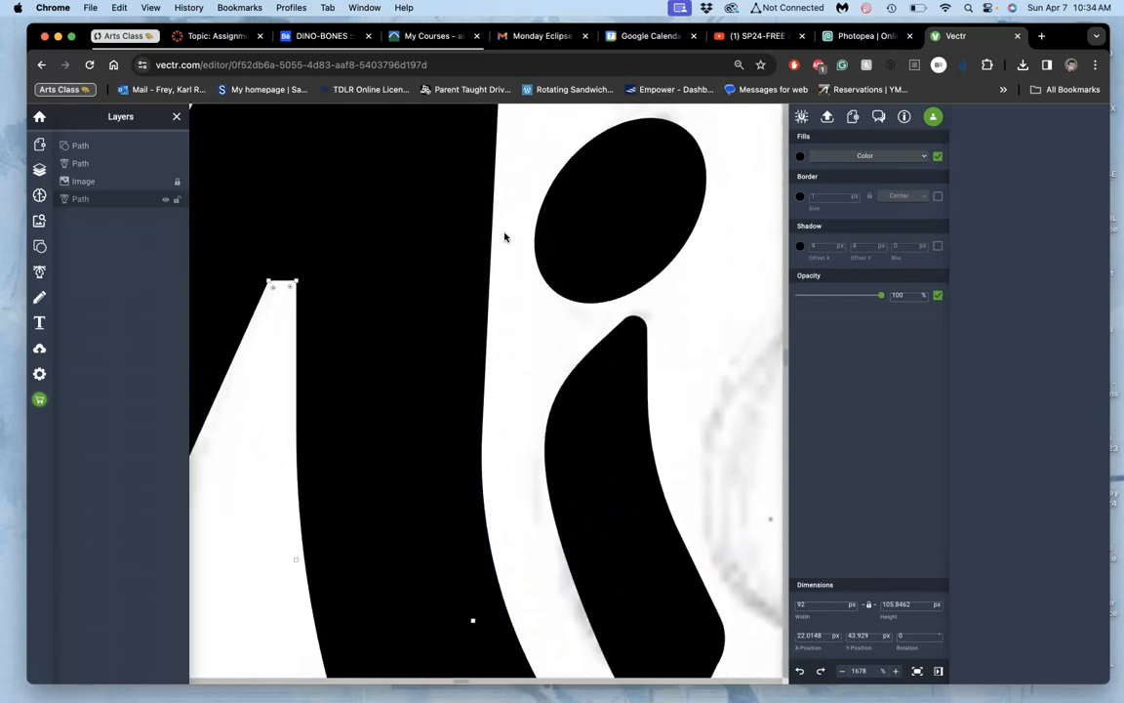
scroll(504, 237, "up", 1)
left_click_drag(291, 403, 276, 427)
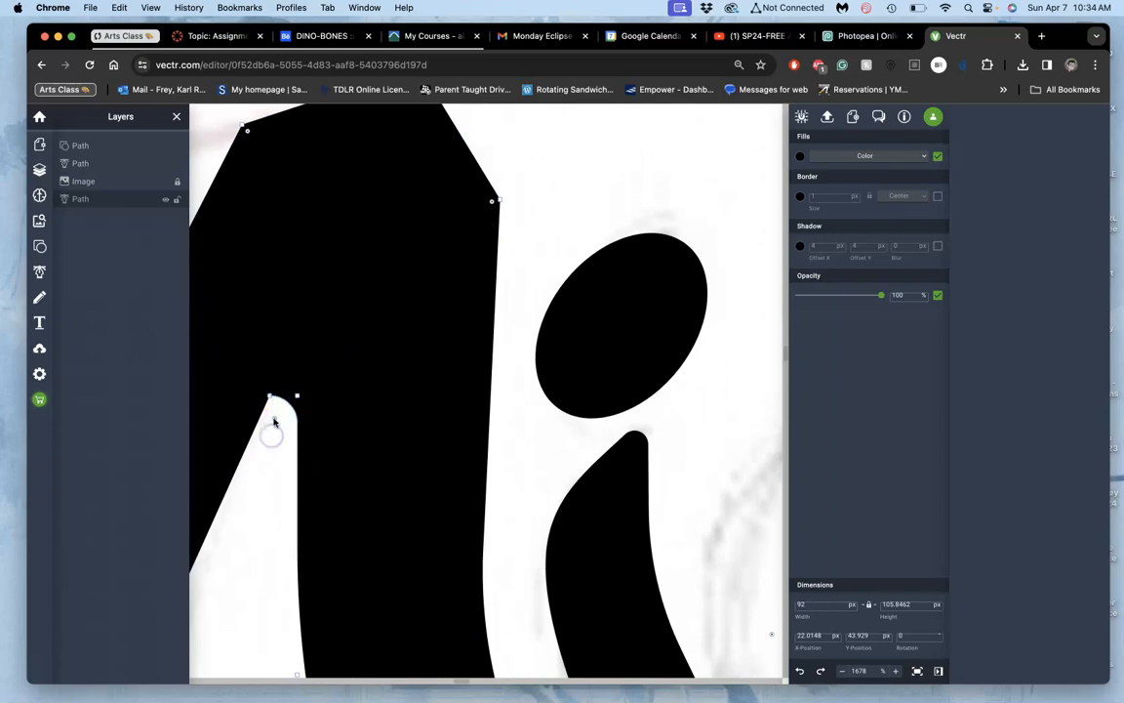
left_click_drag(281, 450, 281, 450)
scroll(281, 447, "up", 5)
left_click(276, 400)
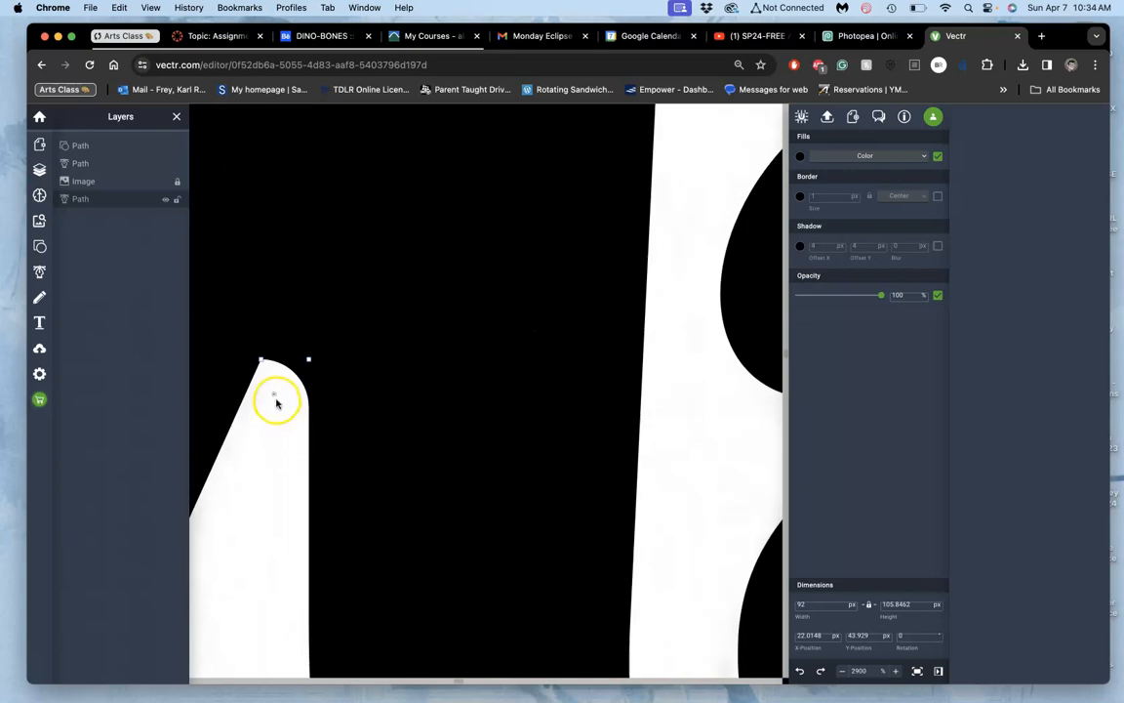
left_click(276, 396)
left_click_drag(288, 432, 268, 377)
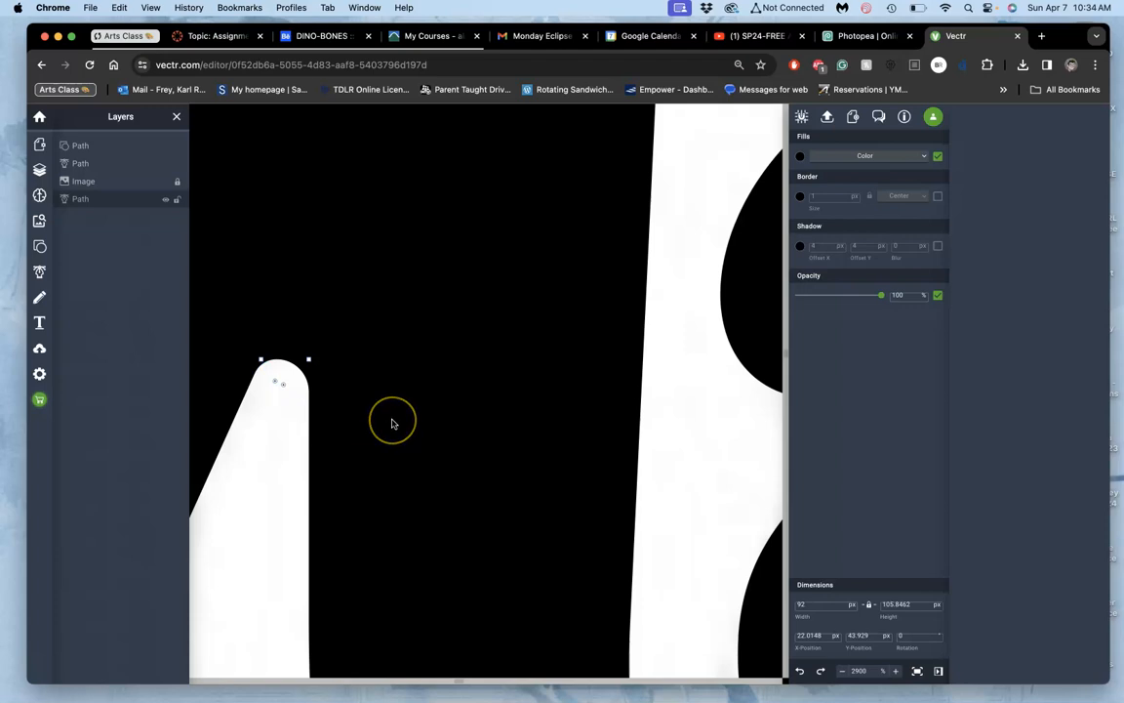
Step: Round the three corners along the top of the N's right hump into a smooth arch
scroll(391, 420, "down", 5)
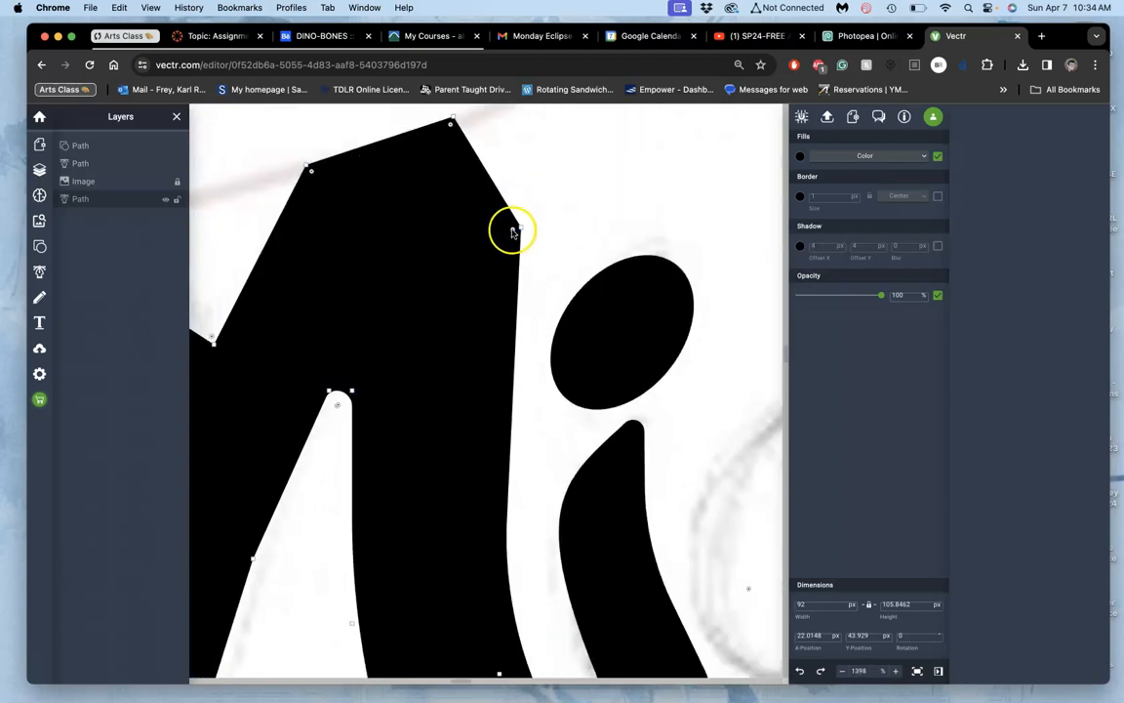
left_click_drag(451, 261, 384, 298)
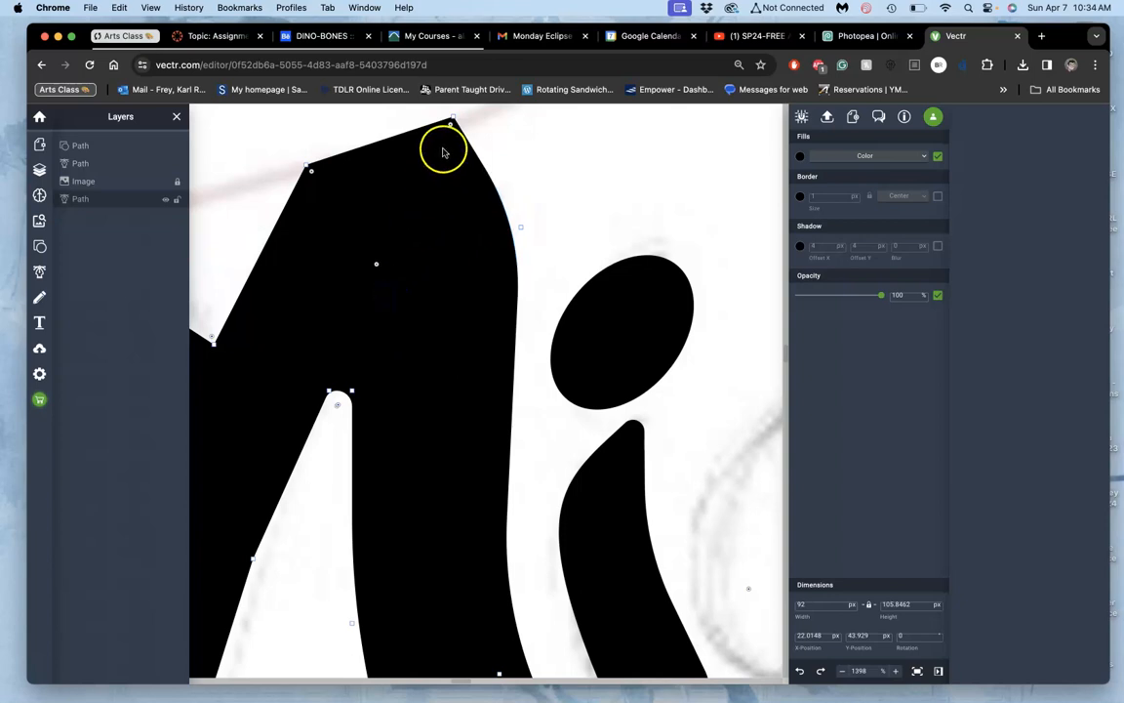
left_click_drag(439, 147, 415, 195)
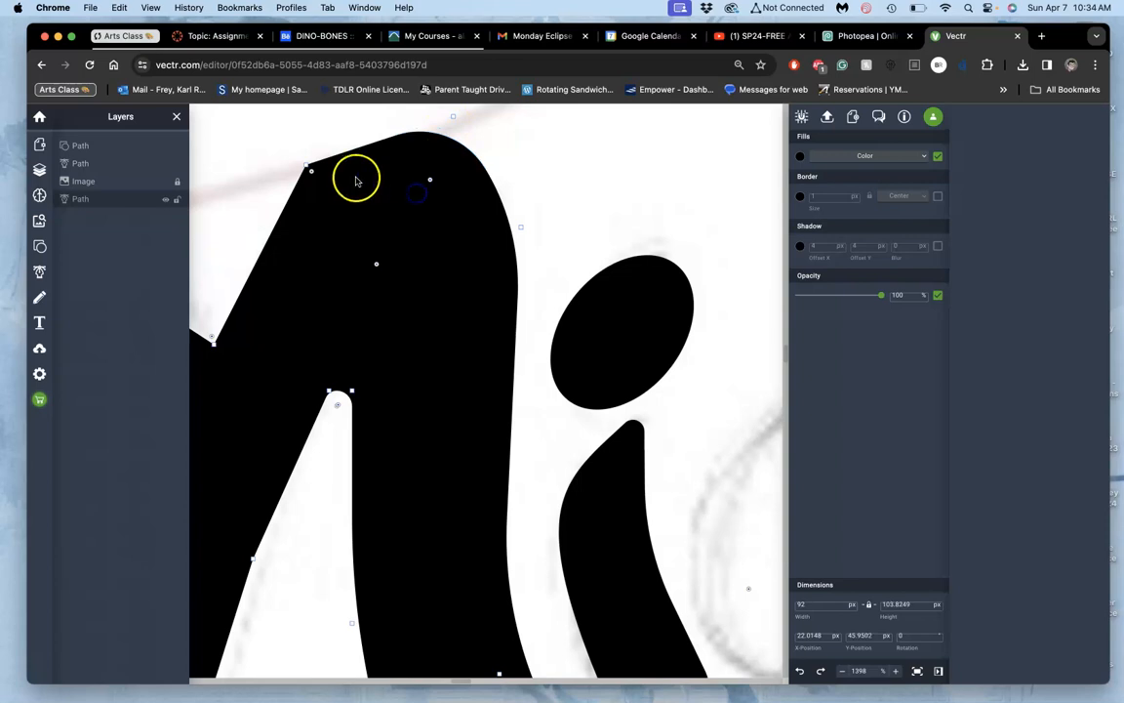
left_click_drag(339, 198, 449, 318)
Step: Try to round the notch between the N's left and right humps
scroll(387, 356, "left", 1)
left_click_drag(220, 343, 207, 250)
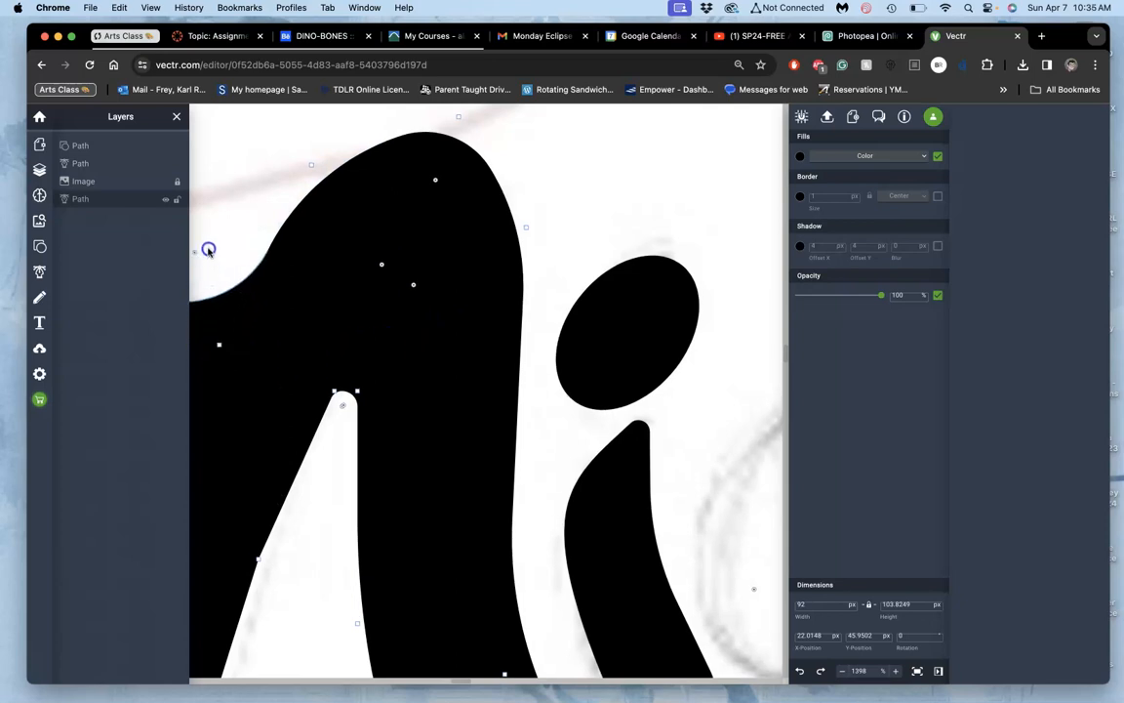
scroll(205, 232, "down", 5)
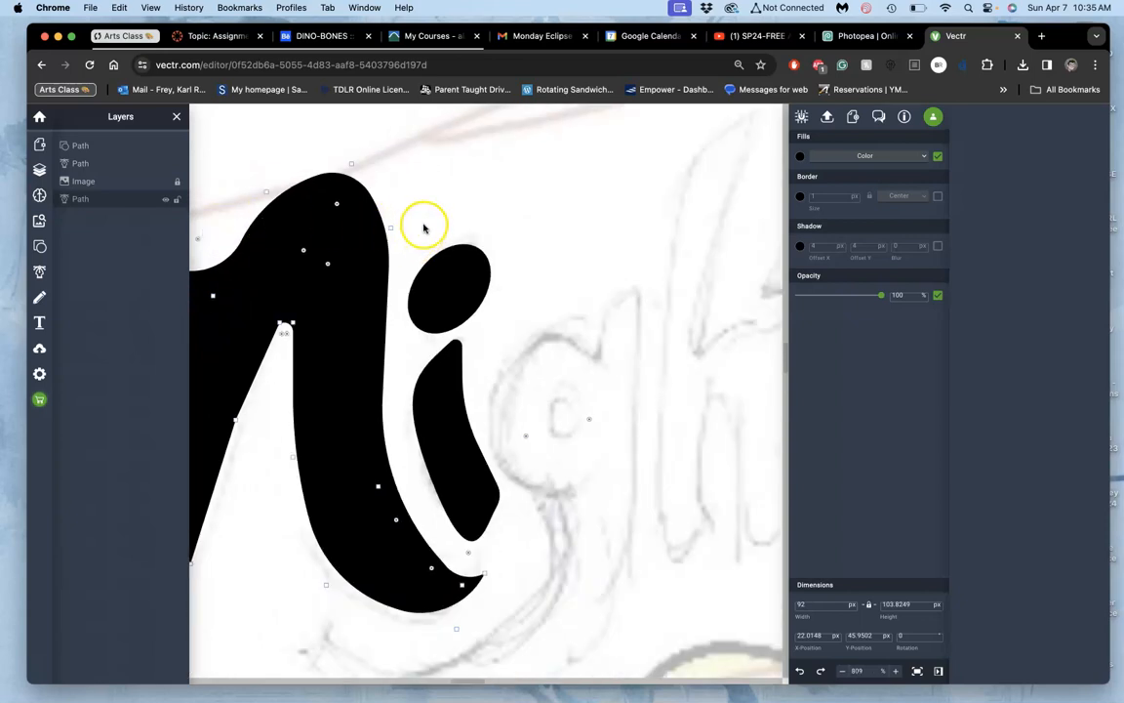
left_click_drag(435, 211, 674, 237)
left_click_drag(453, 310, 451, 340)
scroll(451, 341, "up", 2)
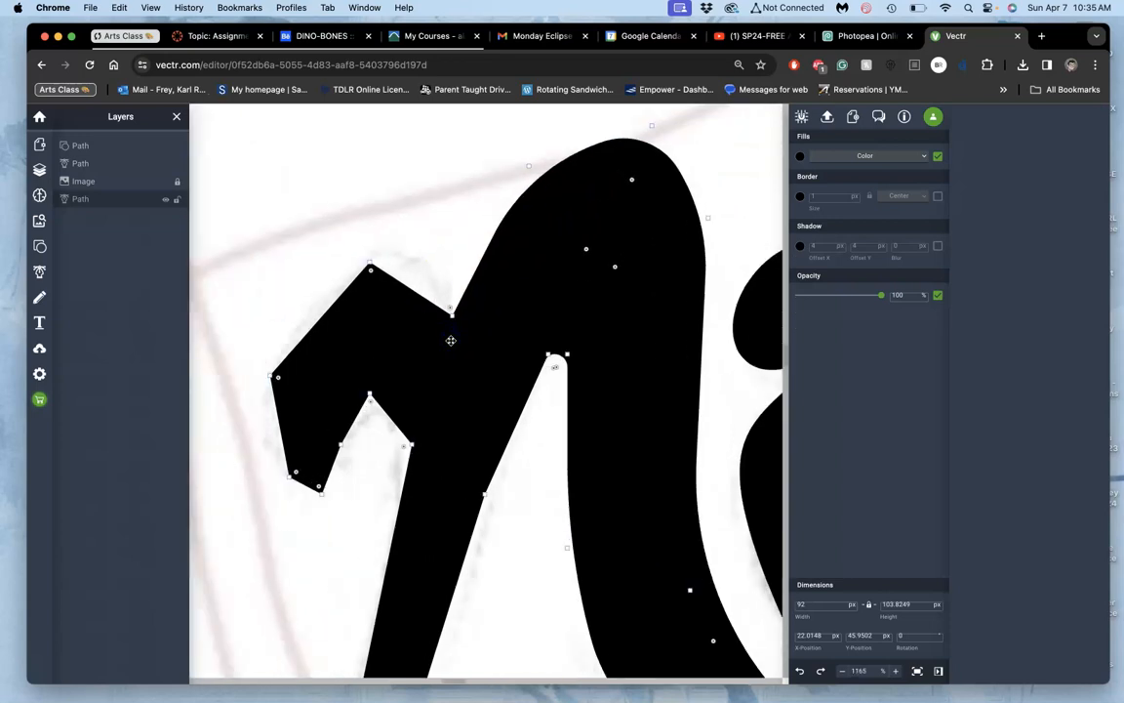
Step: Round the notch between the N's two humps and the peak of its left hump
left_click_drag(484, 495, 487, 503)
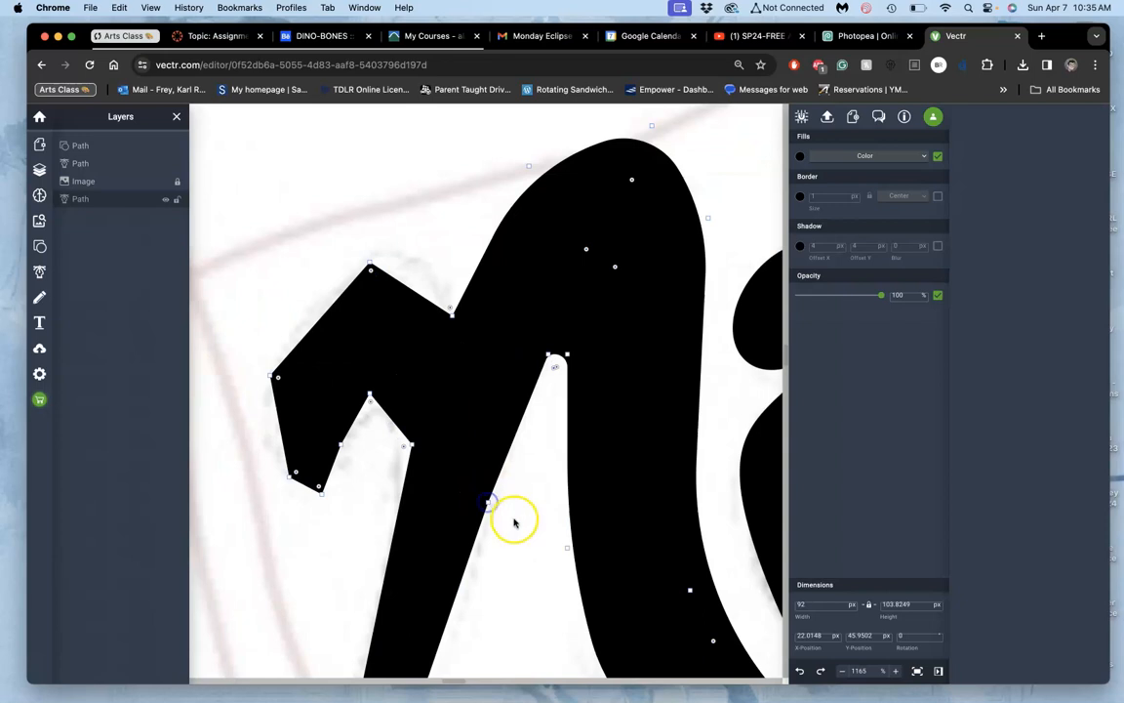
left_click_drag(449, 308, 447, 286)
left_click(455, 330)
left_click(455, 330)
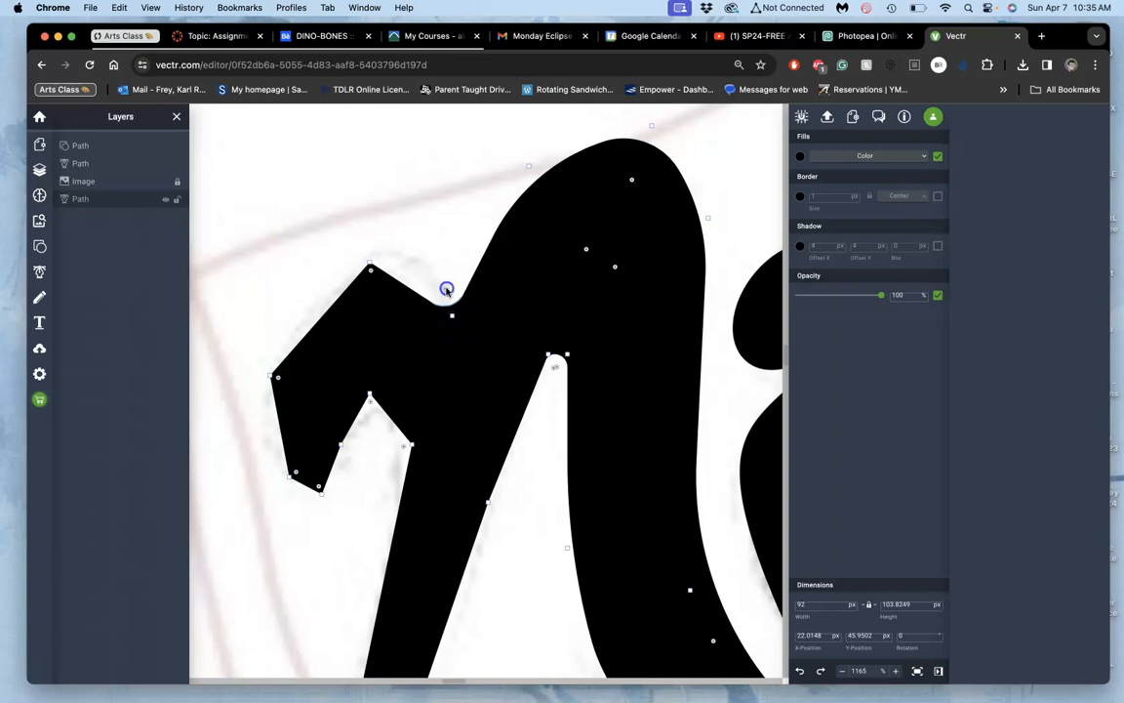
left_click(371, 269)
mouse_move(373, 295)
left_mouse_down()
mouse_move(374, 336)
mouse_move(371, 308)
left_mouse_up()
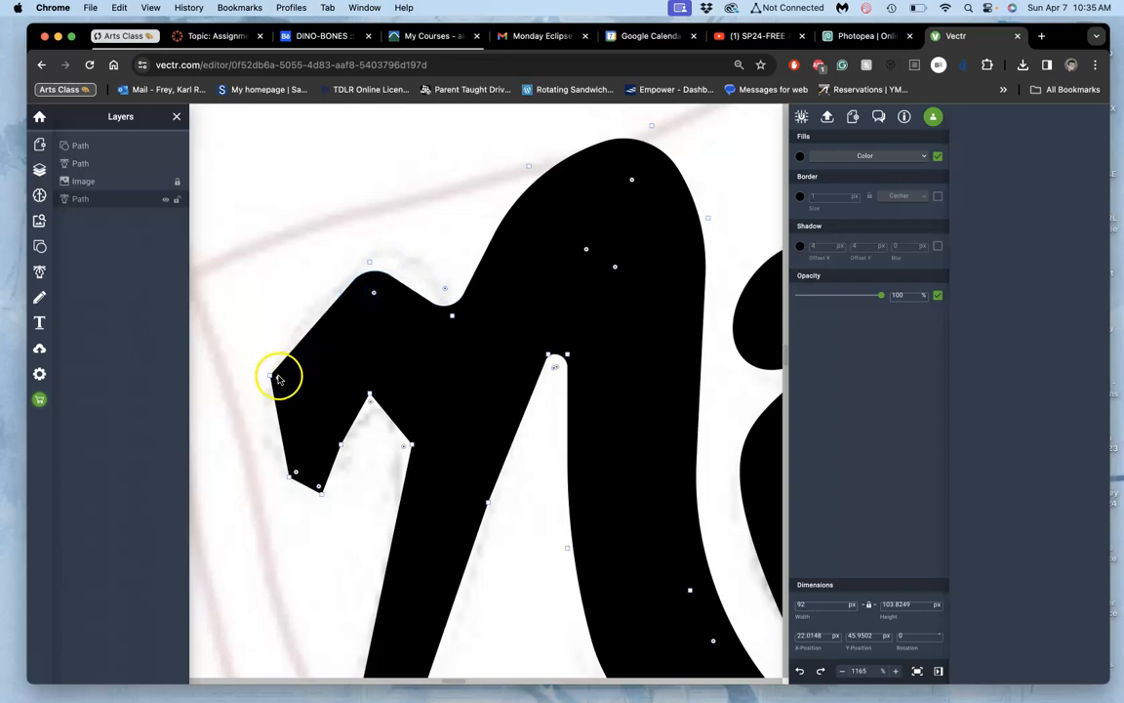
Step: Round the N's left hook along its outer edge, at its lower tip and inside its hollow
left_click_drag(314, 392, 409, 418)
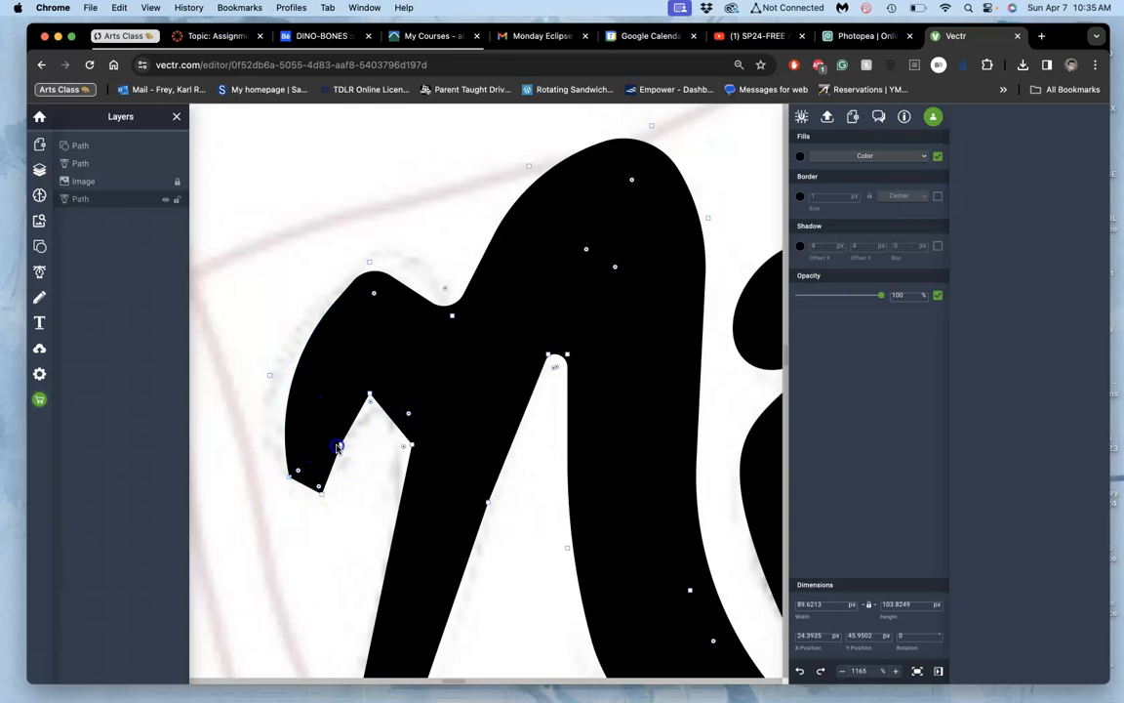
left_click(319, 484)
left_click(341, 445)
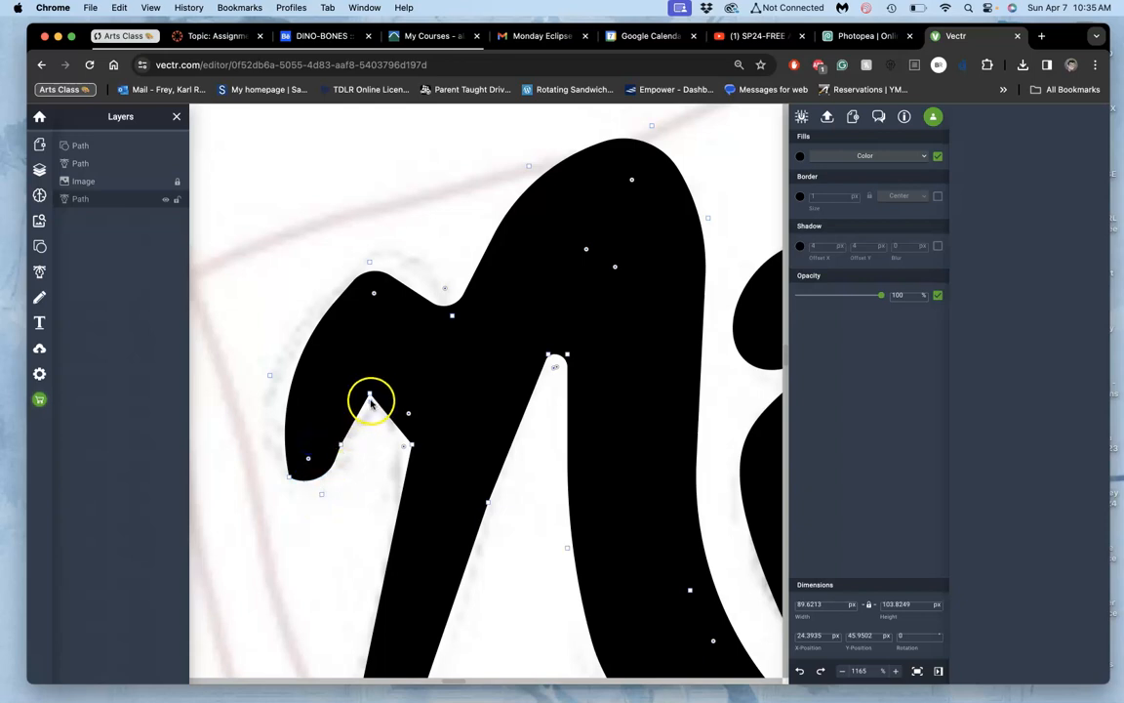
left_click_drag(371, 412, 363, 439)
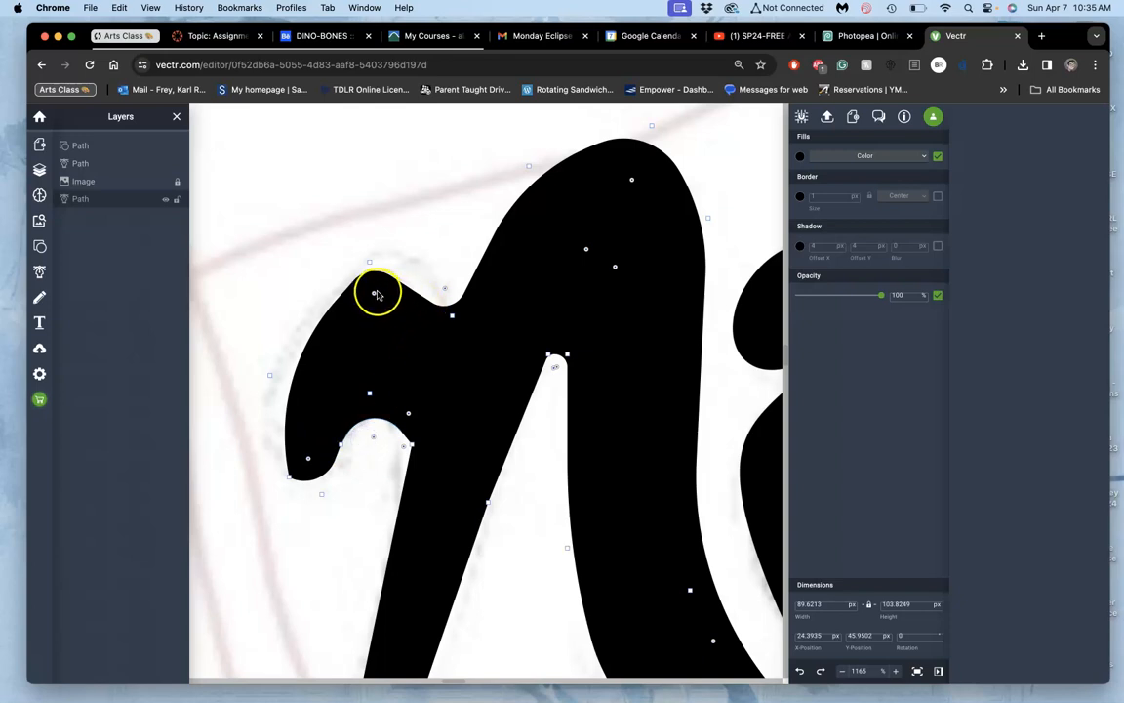
Step: Shift the left hump's peak slightly down toward the notch and round the notch beside it again
mouse_move(370, 265)
left_mouse_down()
mouse_move(397, 254)
mouse_move(341, 261)
mouse_move(365, 274)
mouse_move(371, 263)
mouse_move(360, 286)
mouse_move(375, 272)
left_mouse_up()
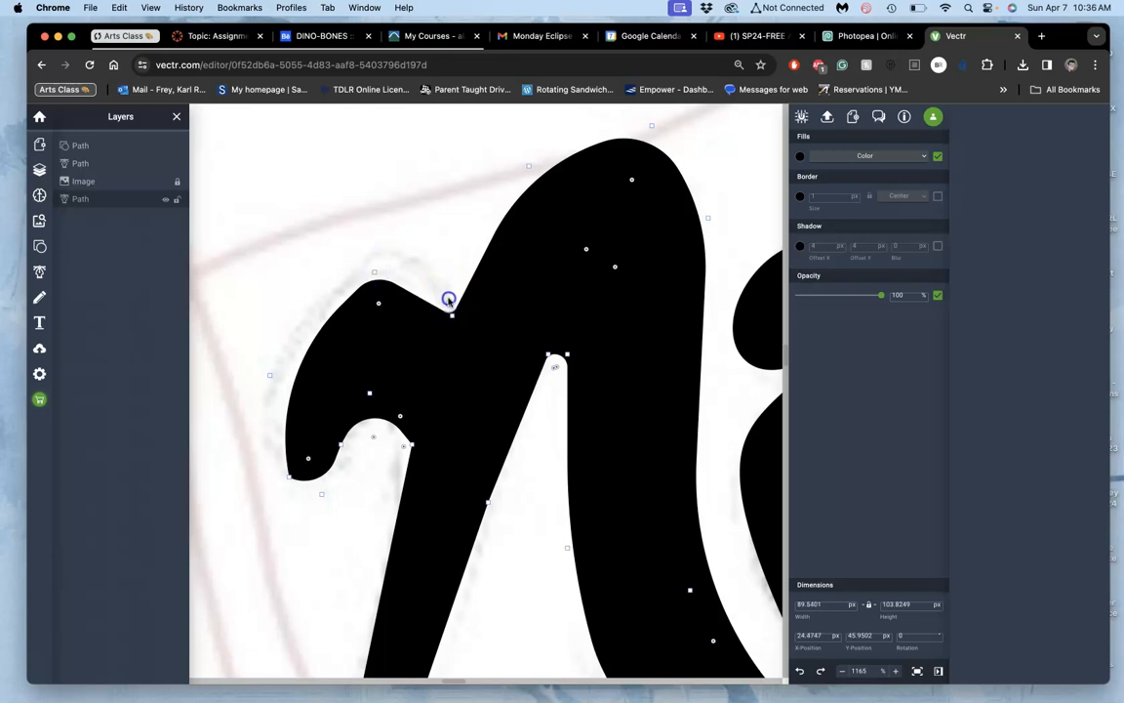
left_click_drag(447, 290, 444, 288)
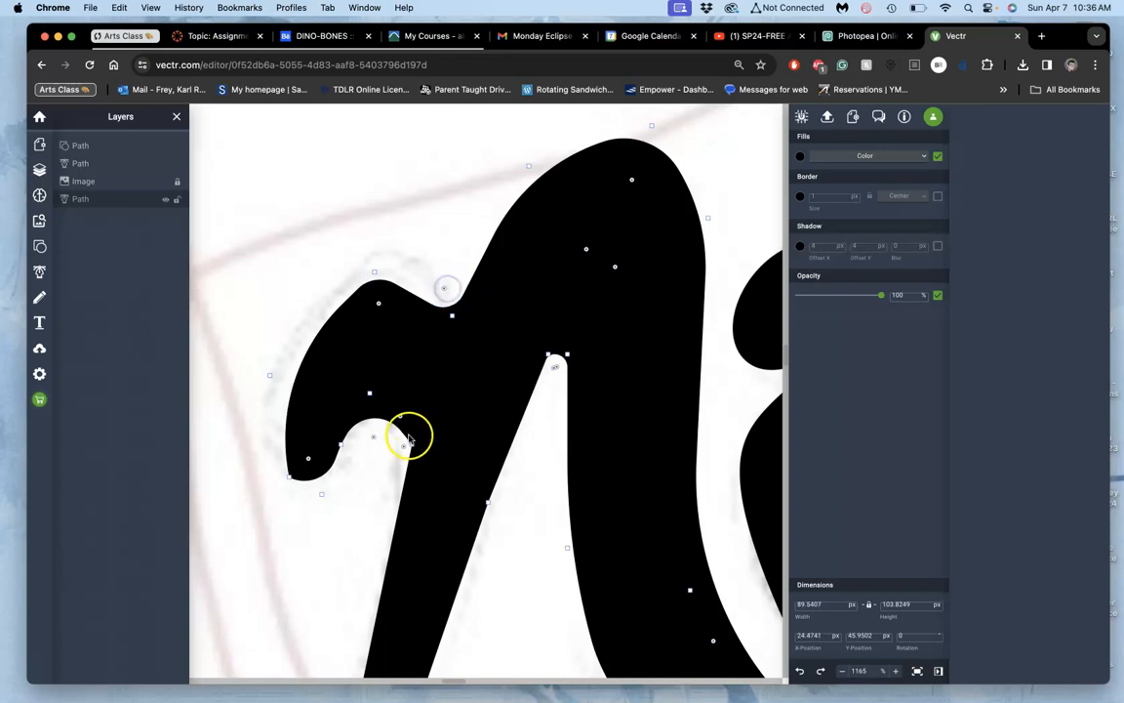
Step: Raise the corner where the hook's hollow meets the N's left leg and round it
left_click_drag(412, 446, 414, 420)
left_click(396, 428)
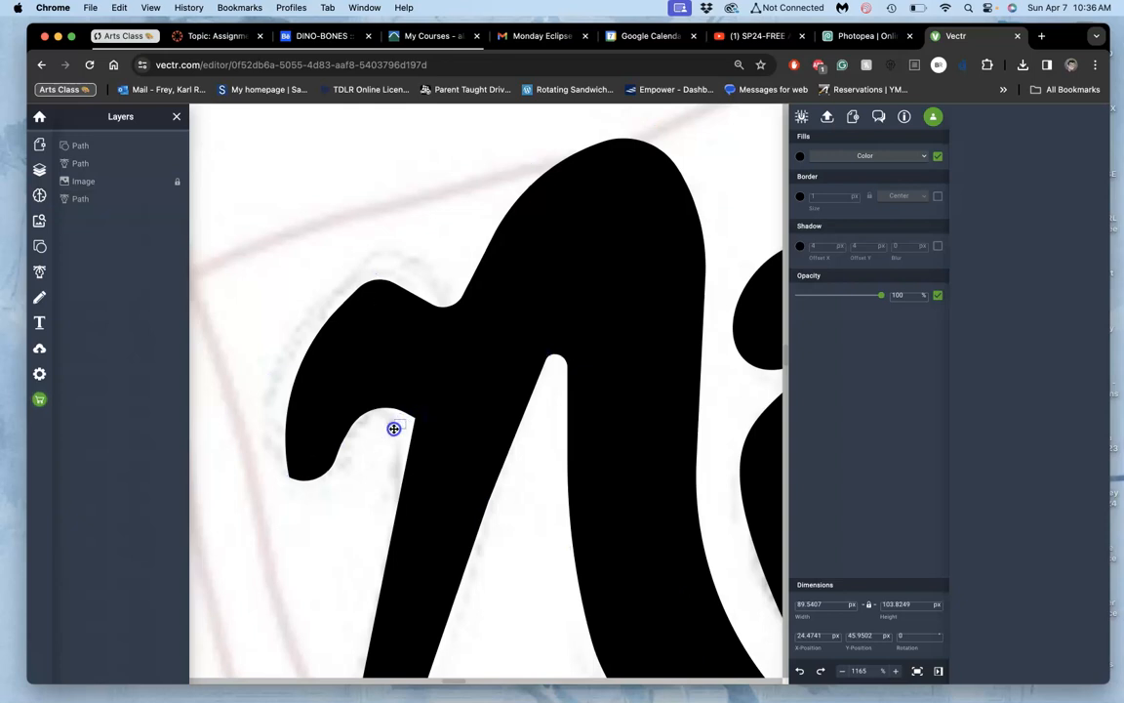
left_click(432, 417)
double_click(440, 414)
scroll(439, 413, "up", 5)
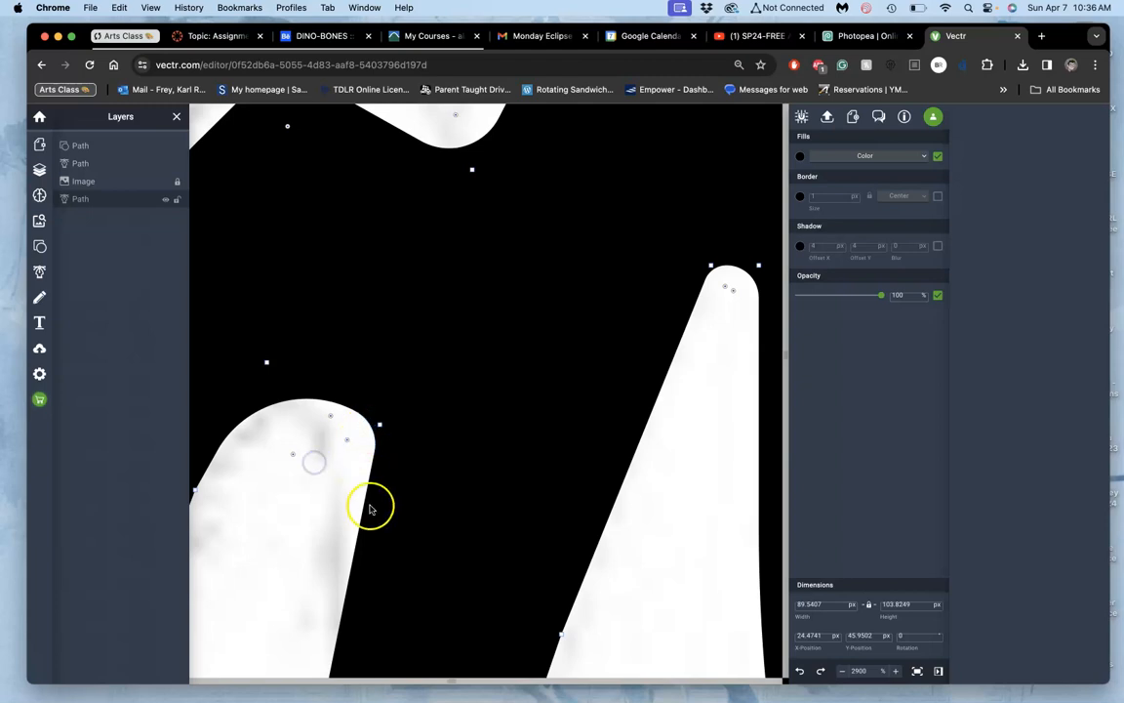
Step: Widen the rounding on the peak of the N's left hump
scroll(371, 509, "down", 1)
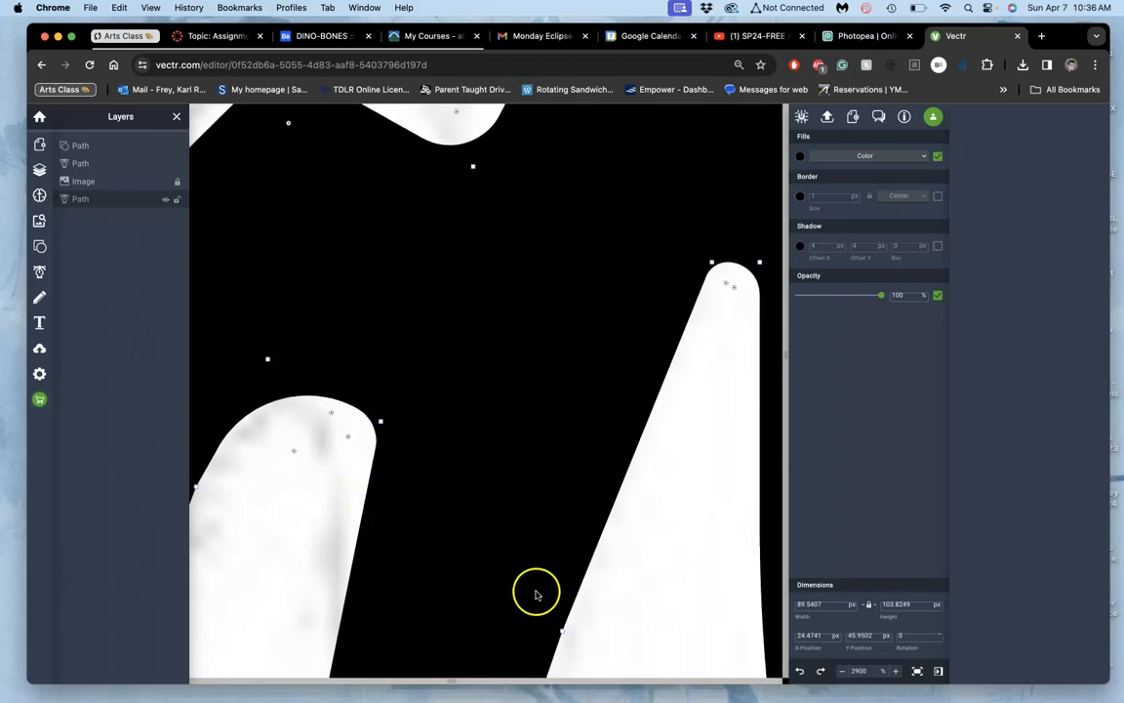
scroll(654, 593, "down", 2)
scroll(655, 592, "down", 2)
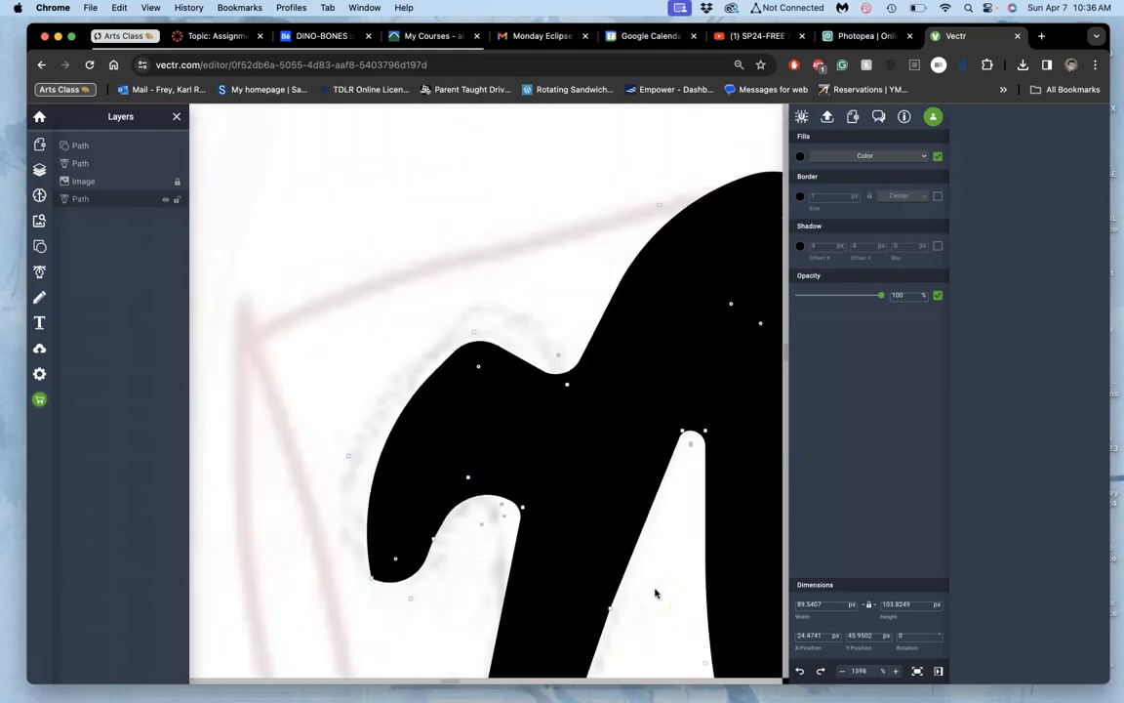
left_click_drag(478, 369, 476, 397)
Step: Round the lower bend and the pointed tip of the N's left leg, extending the tip down toward the sketch
scroll(468, 574, "down", 1)
left_click_drag(467, 575, 365, 222)
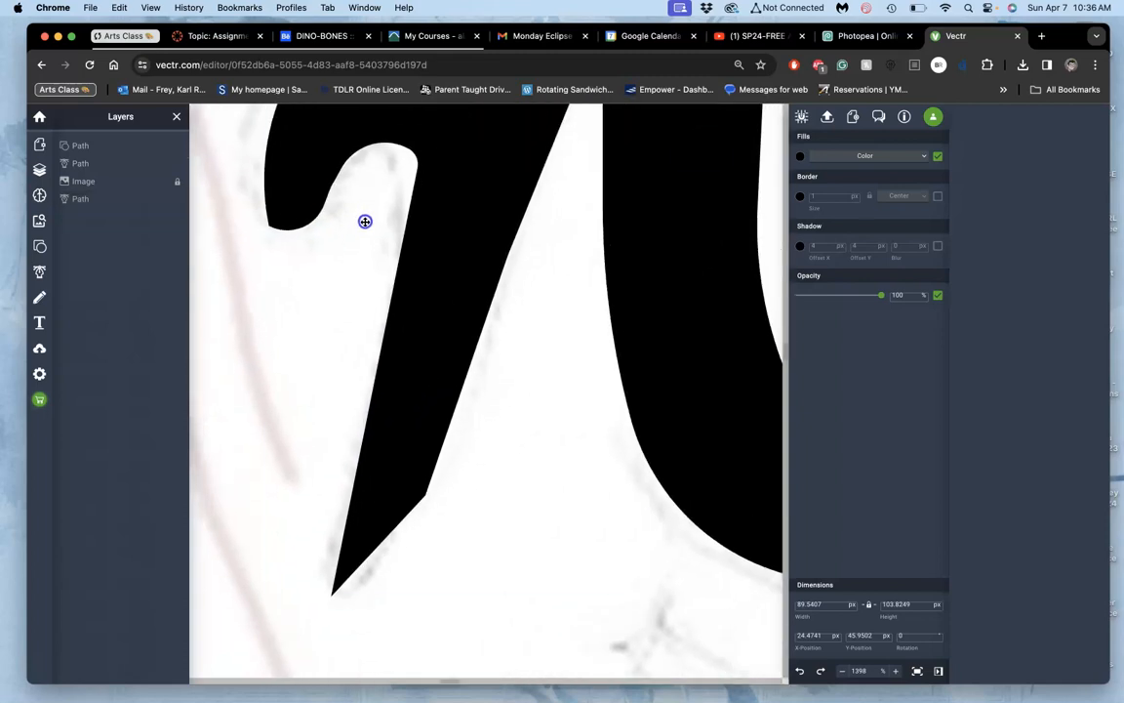
left_click(421, 347)
left_click(417, 495)
left_click_drag(323, 407, 215, 348)
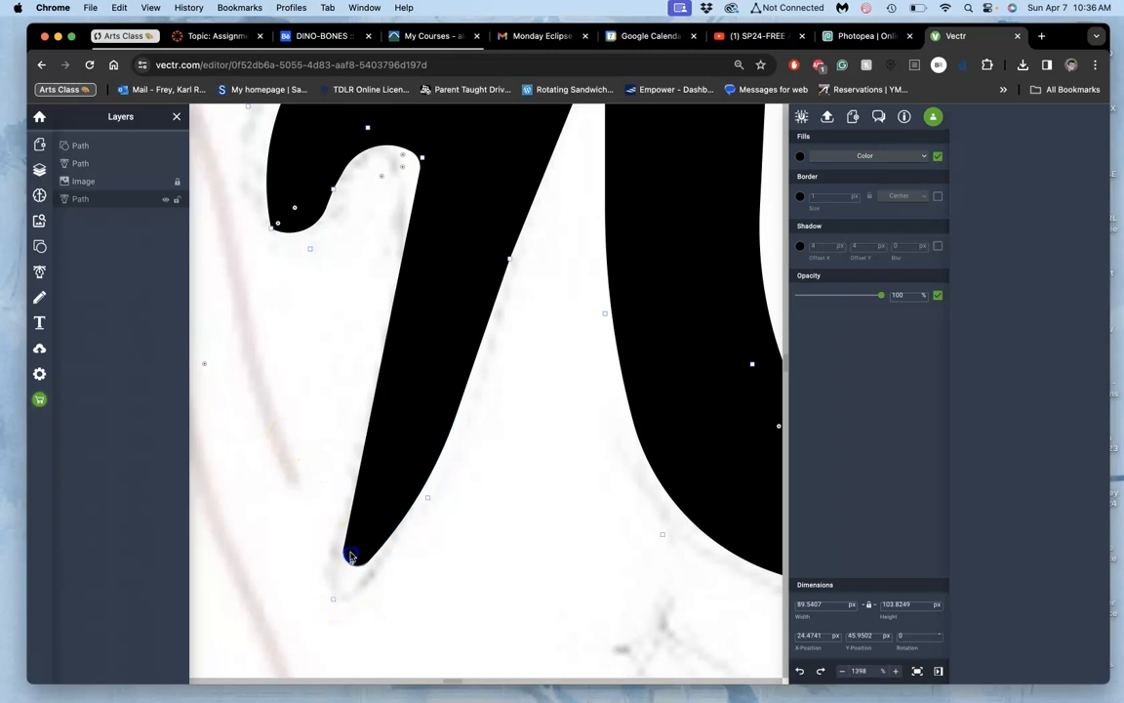
left_click_drag(350, 555, 351, 556)
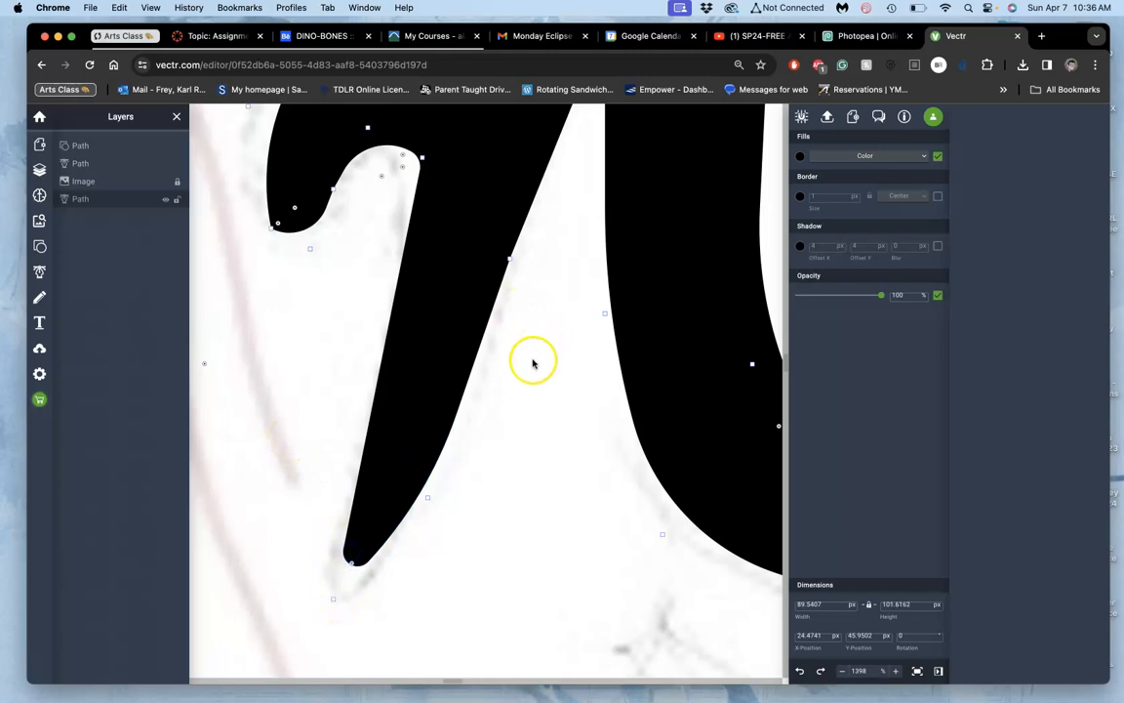
left_click_drag(331, 597, 319, 637)
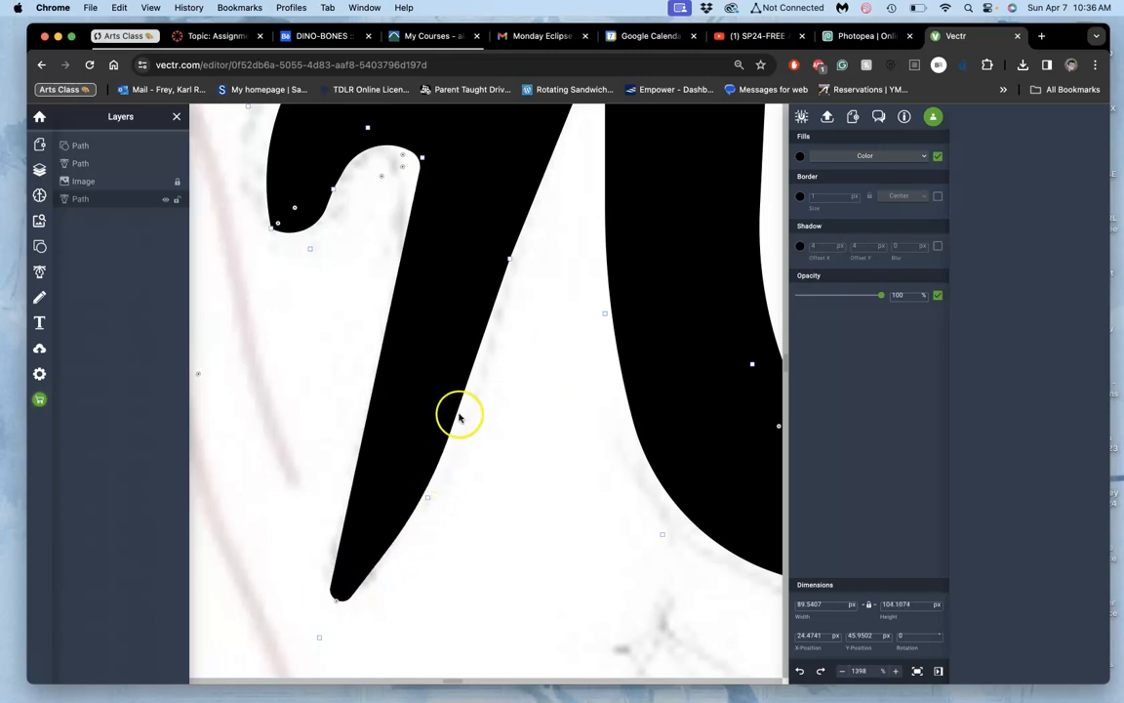
mouse_move(509, 259)
left_mouse_down()
mouse_move(530, 298)
mouse_move(496, 287)
mouse_move(506, 299)
left_mouse_up()
key("Escape")
scroll(506, 299, "down", 1)
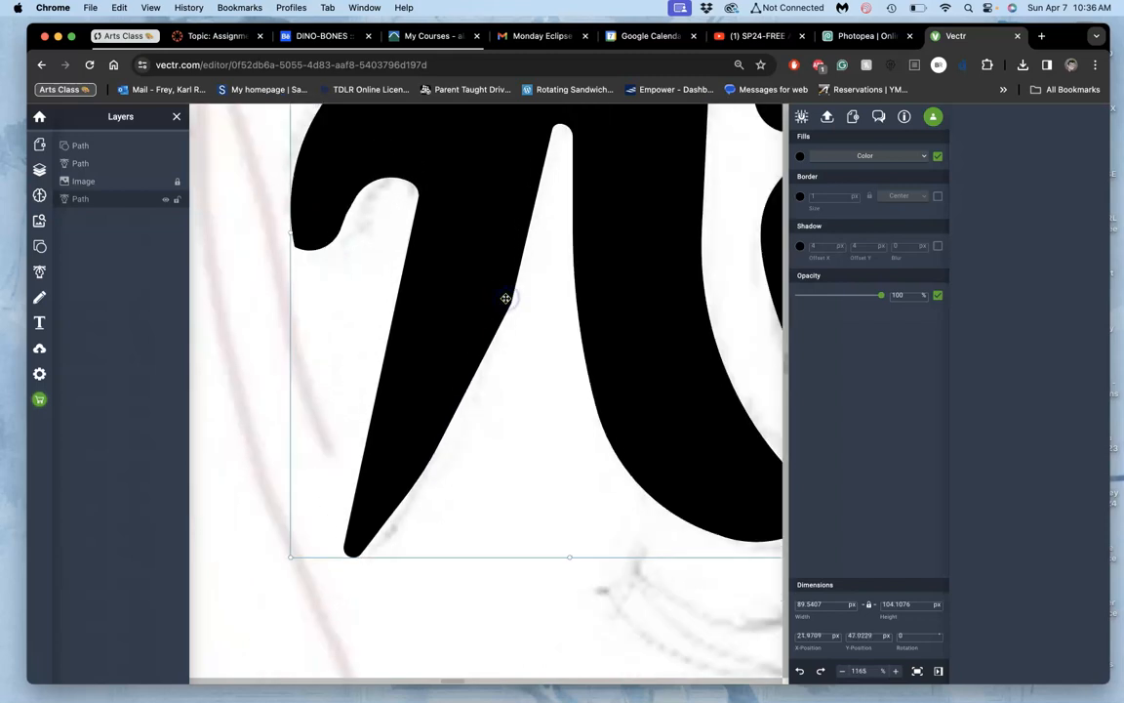
scroll(506, 298, "down", 4)
left_click(504, 332)
key("super+z")
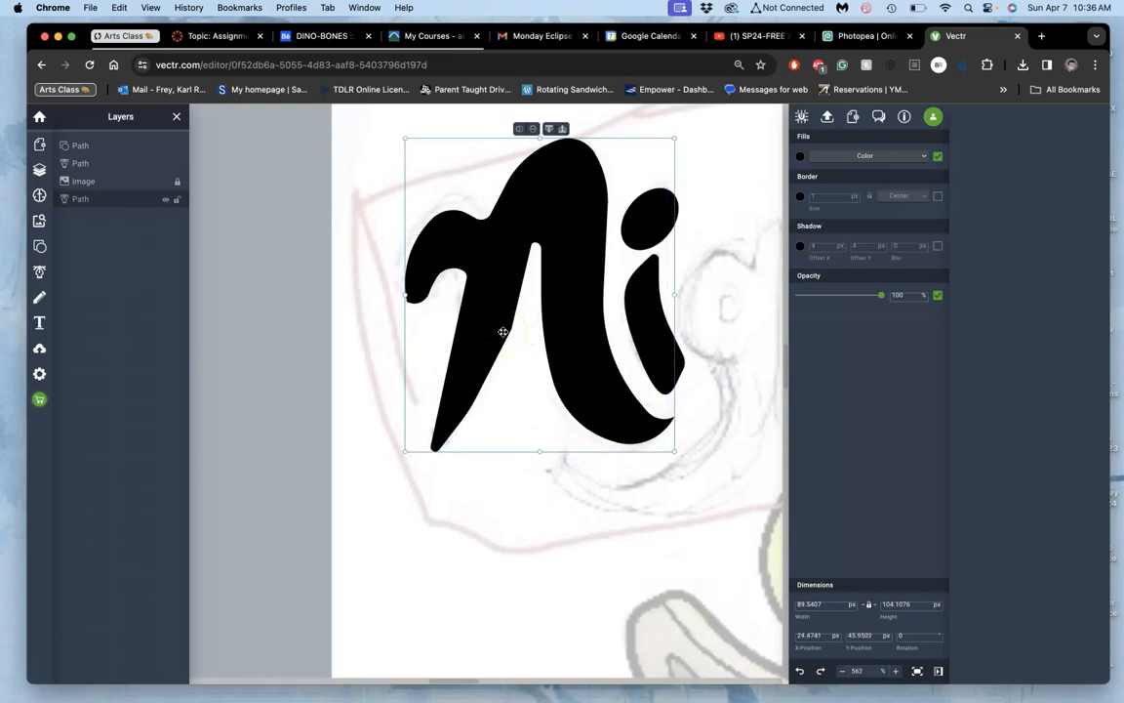
Step: Pull the midpoint of the left leg's inner edge outward into the gap and round its bend into a long curve
scroll(504, 332, "up", 5)
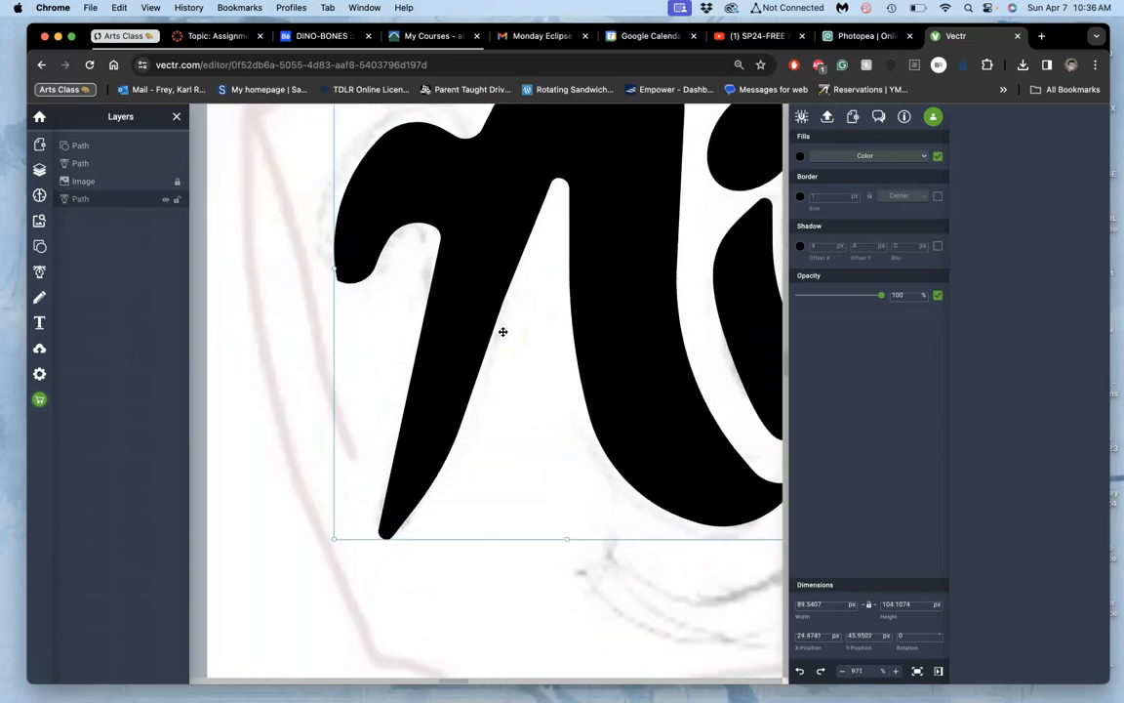
left_click(476, 297)
double_click(476, 297)
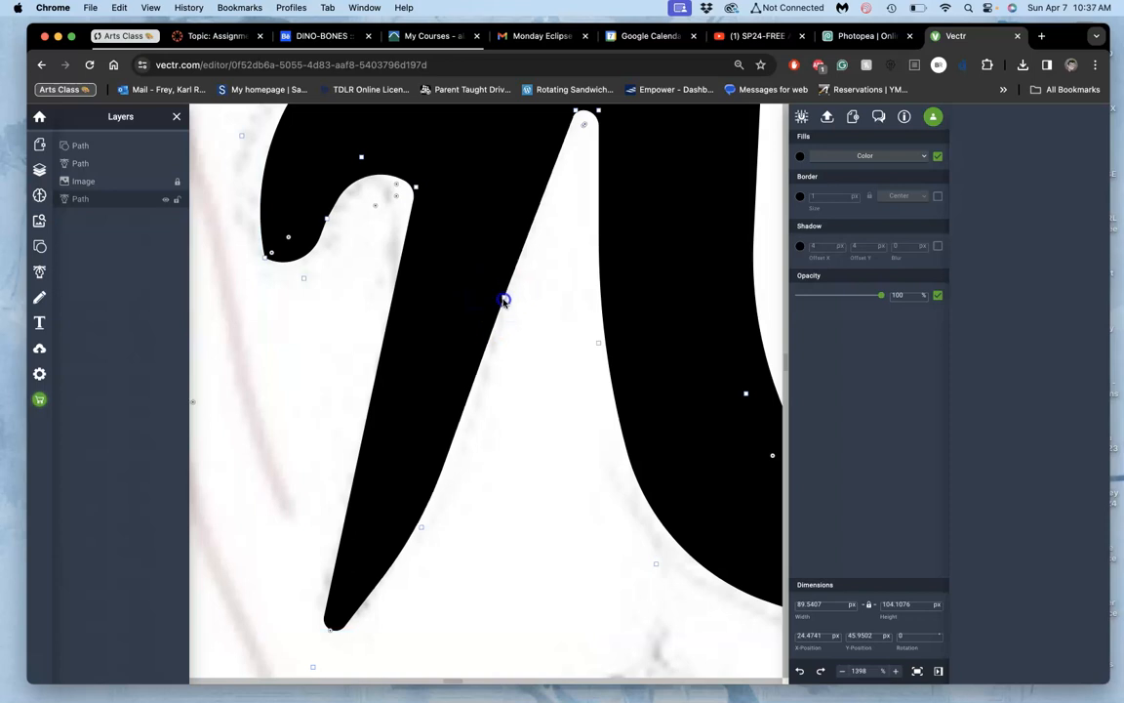
double_click(503, 318)
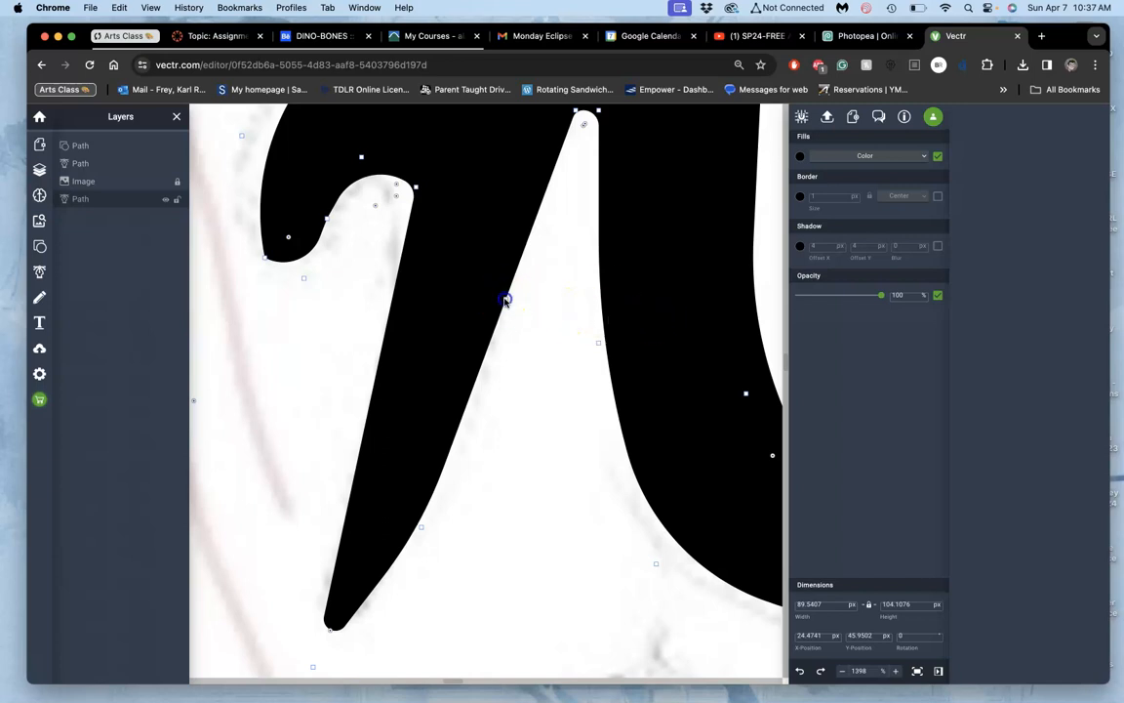
left_click_drag(505, 300, 530, 329)
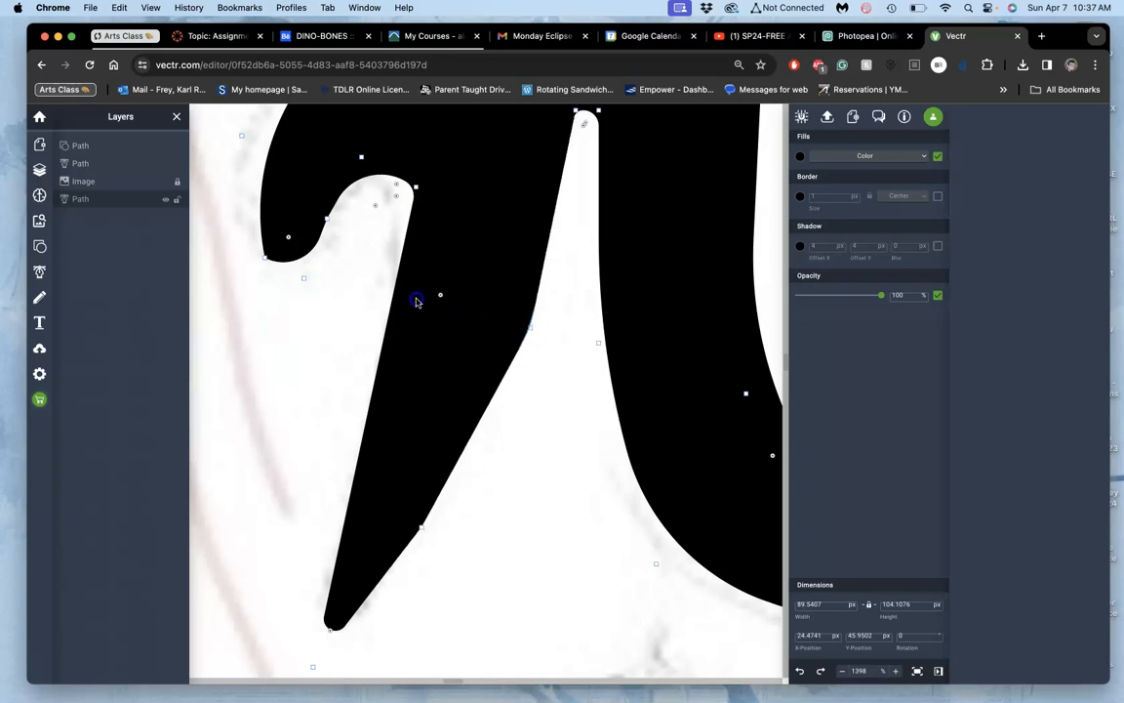
left_click_drag(318, 279, 189, 226)
left_click_drag(99, 171, 497, 422)
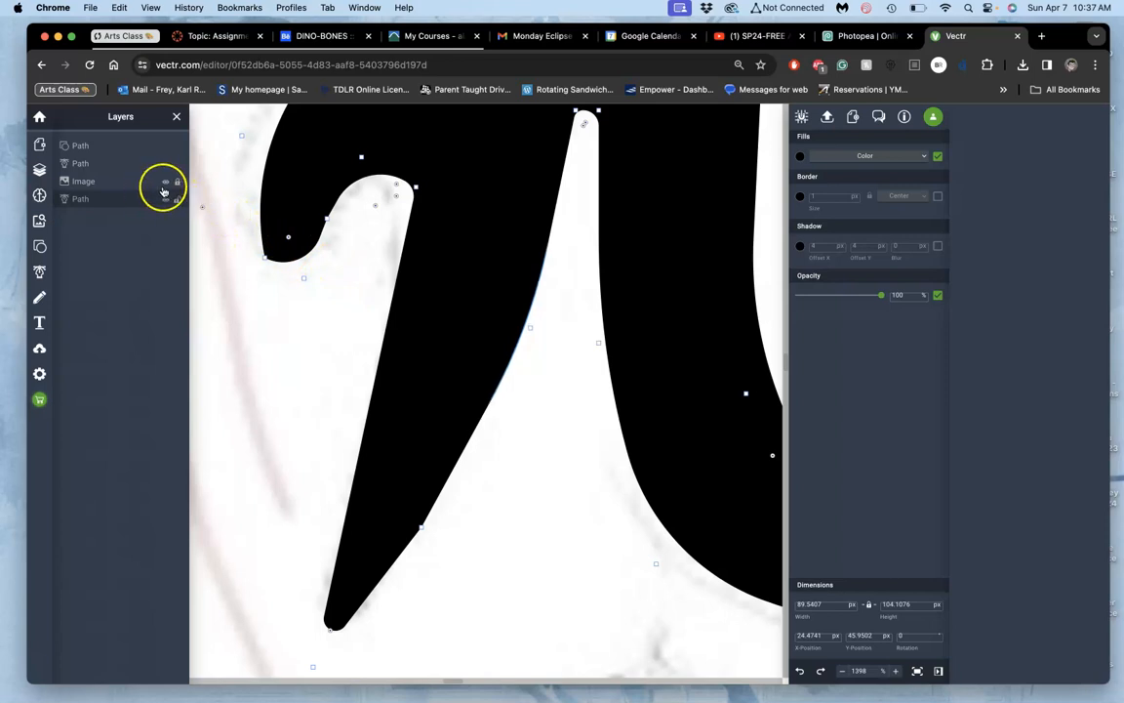
left_click(201, 196)
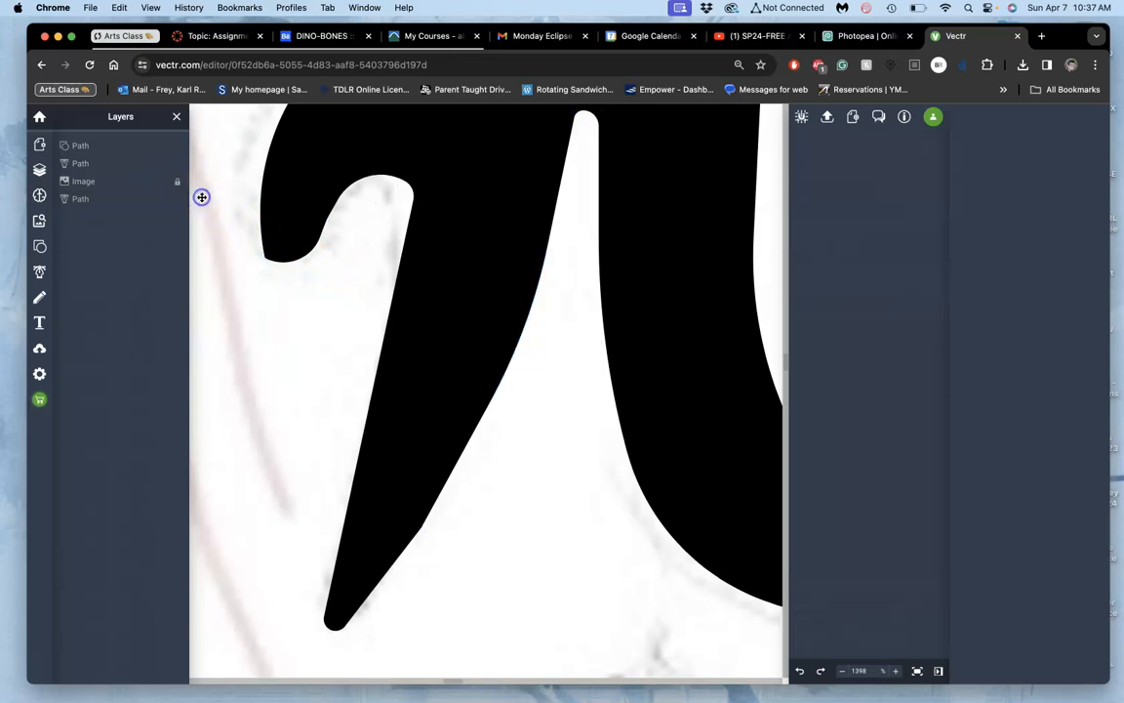
Step: Convert the midpoint on the left leg's inner edge into a smooth point with curve handles
scroll(483, 493, "down", 5)
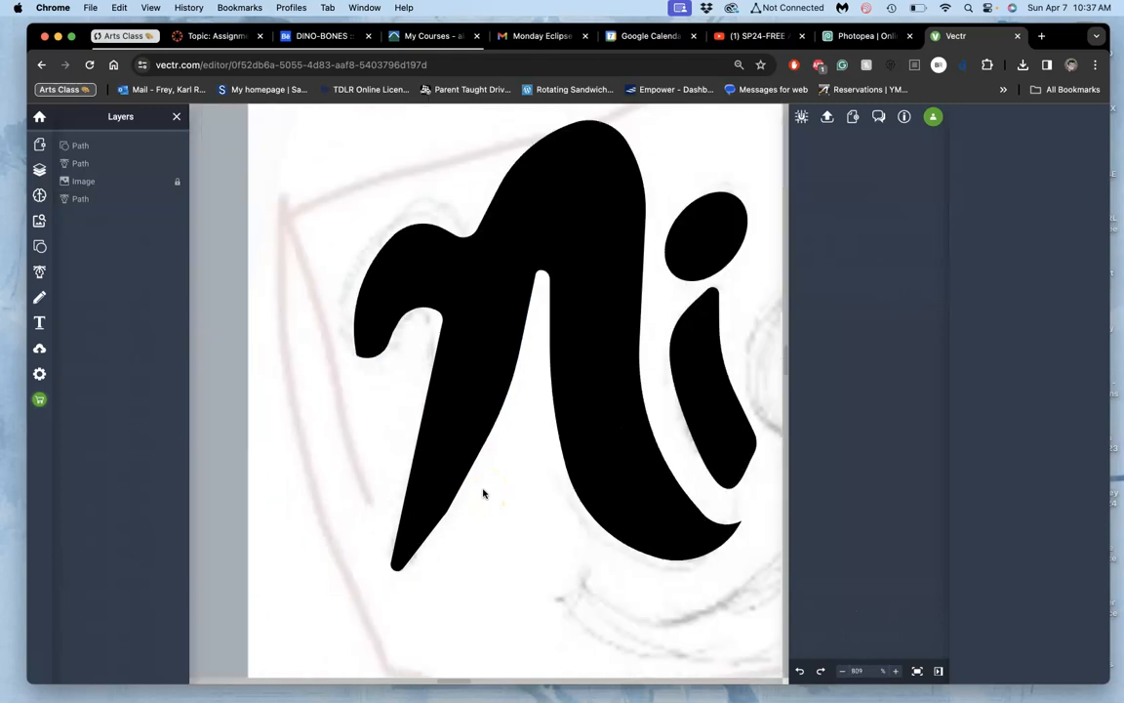
left_click(480, 404)
scroll(480, 404, "up", 10)
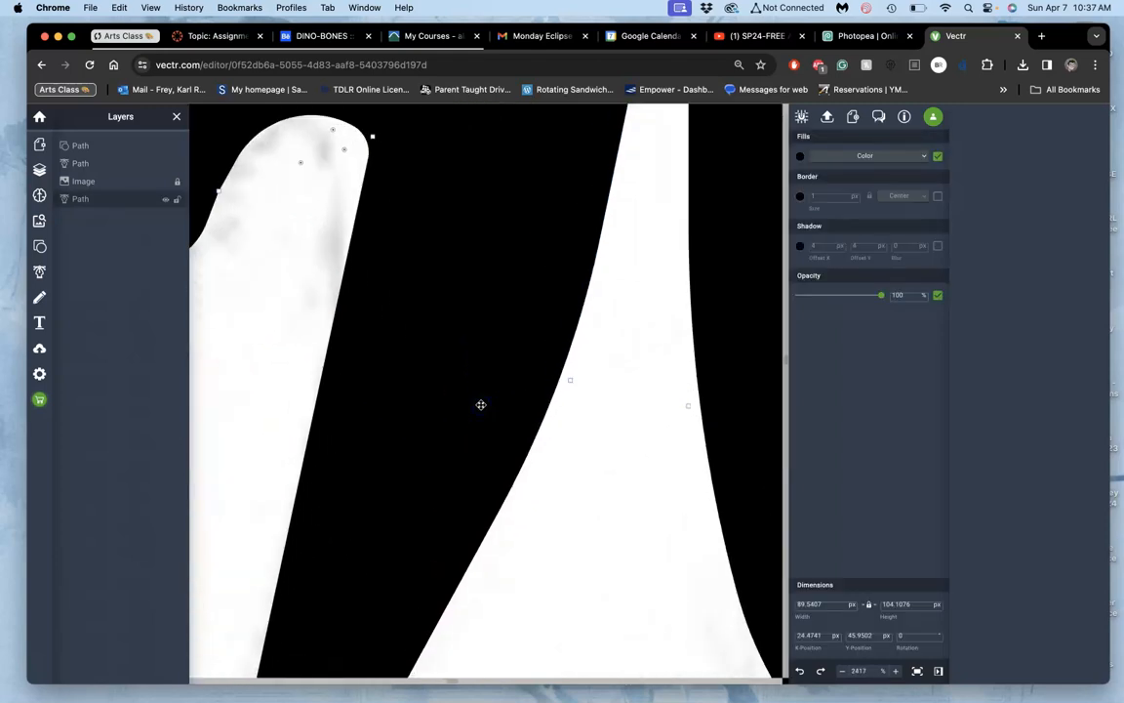
left_click(570, 380)
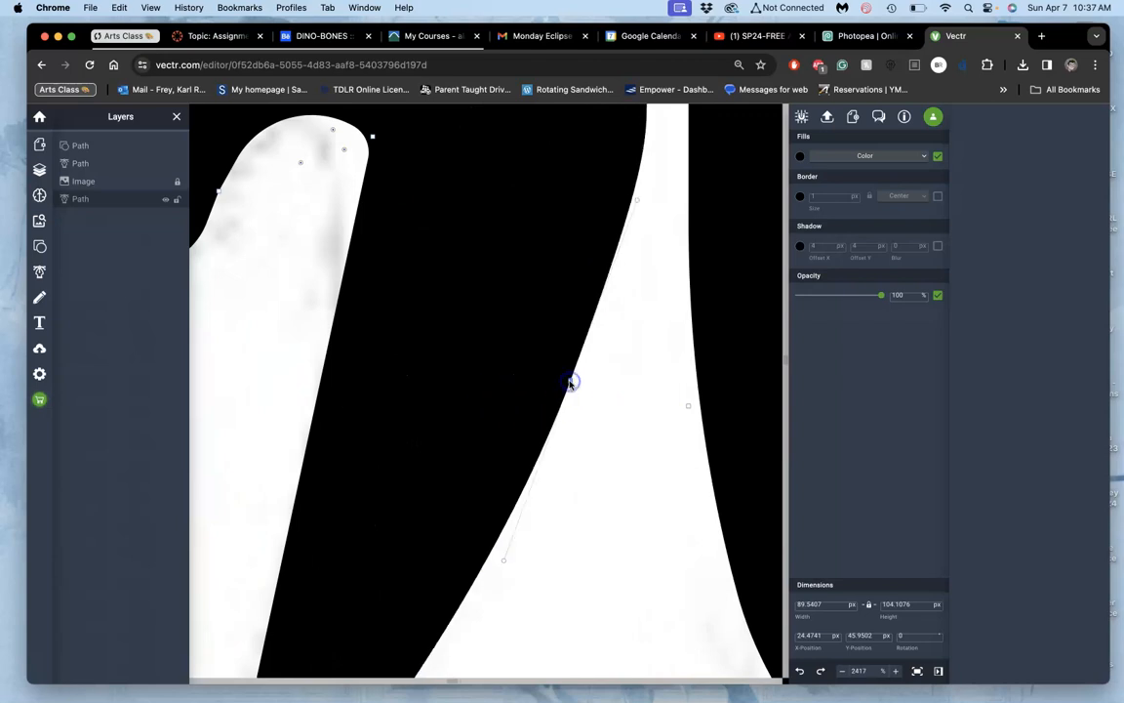
left_click(637, 199)
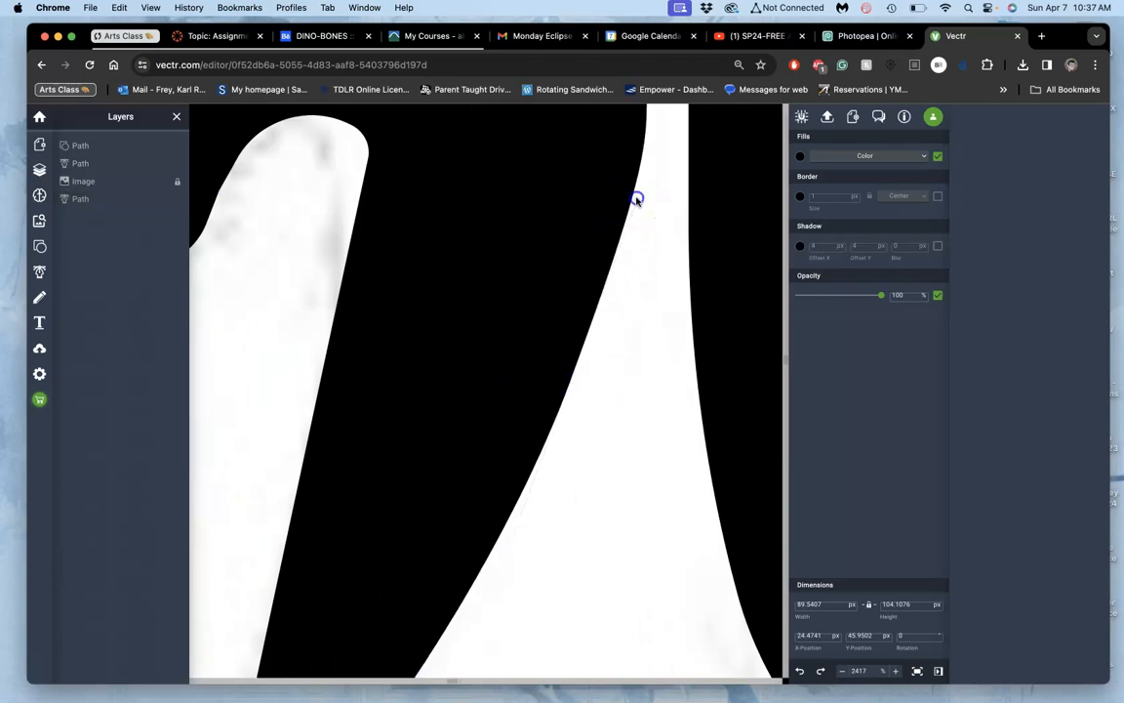
mouse_move(626, 243)
left_mouse_down()
mouse_move(615, 275)
mouse_move(623, 249)
left_mouse_up()
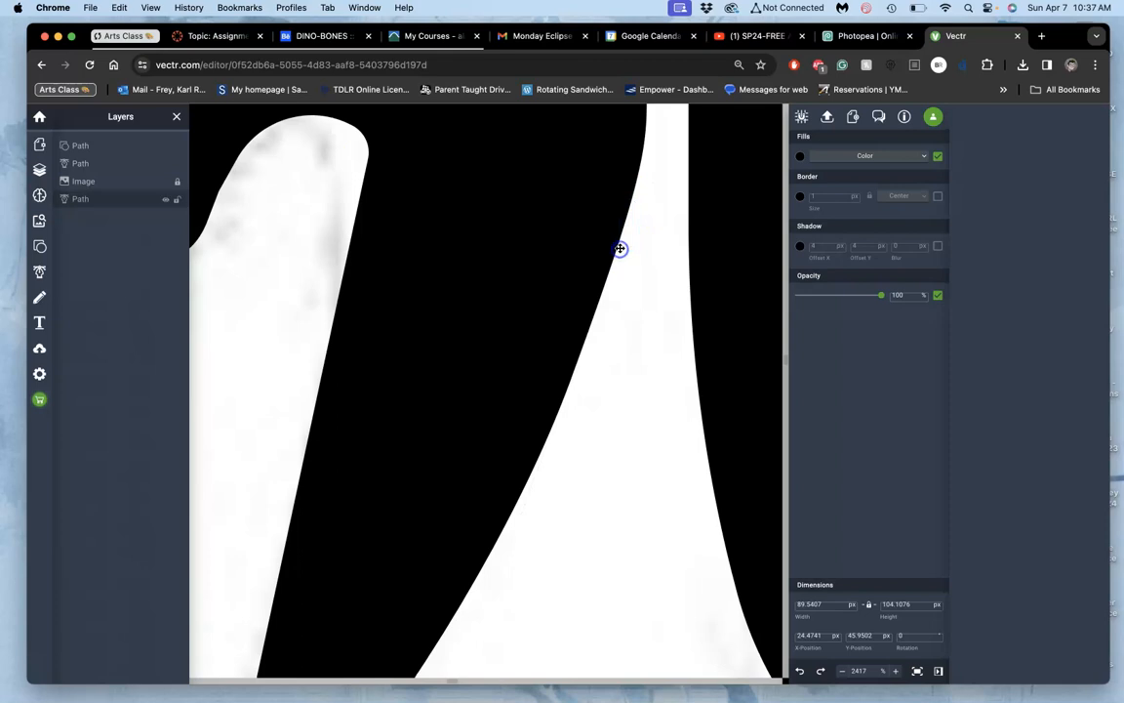
Step: Adjust the upper and lower curve handles of the left leg's inner-edge midpoint to refine the leg's taper
left_click(560, 344)
left_click(636, 201)
left_click_drag(634, 209, 619, 231)
scroll(615, 246, "down", 5)
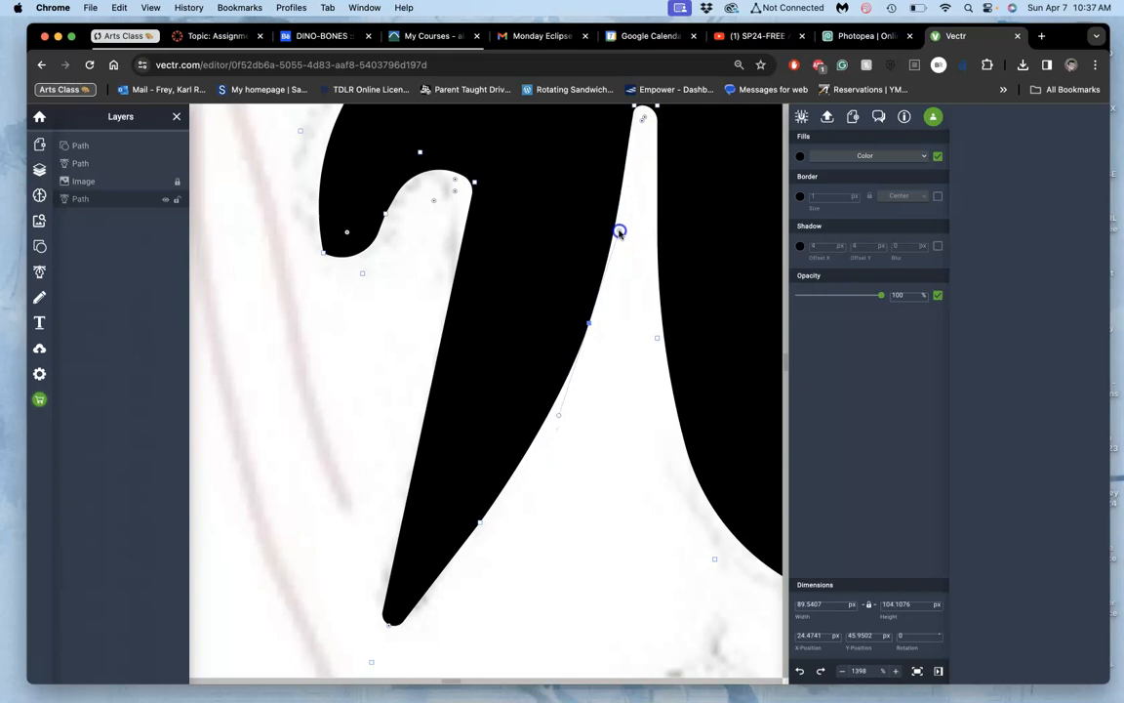
mouse_move(613, 256)
left_mouse_down()
mouse_move(622, 259)
mouse_move(612, 253)
left_mouse_up()
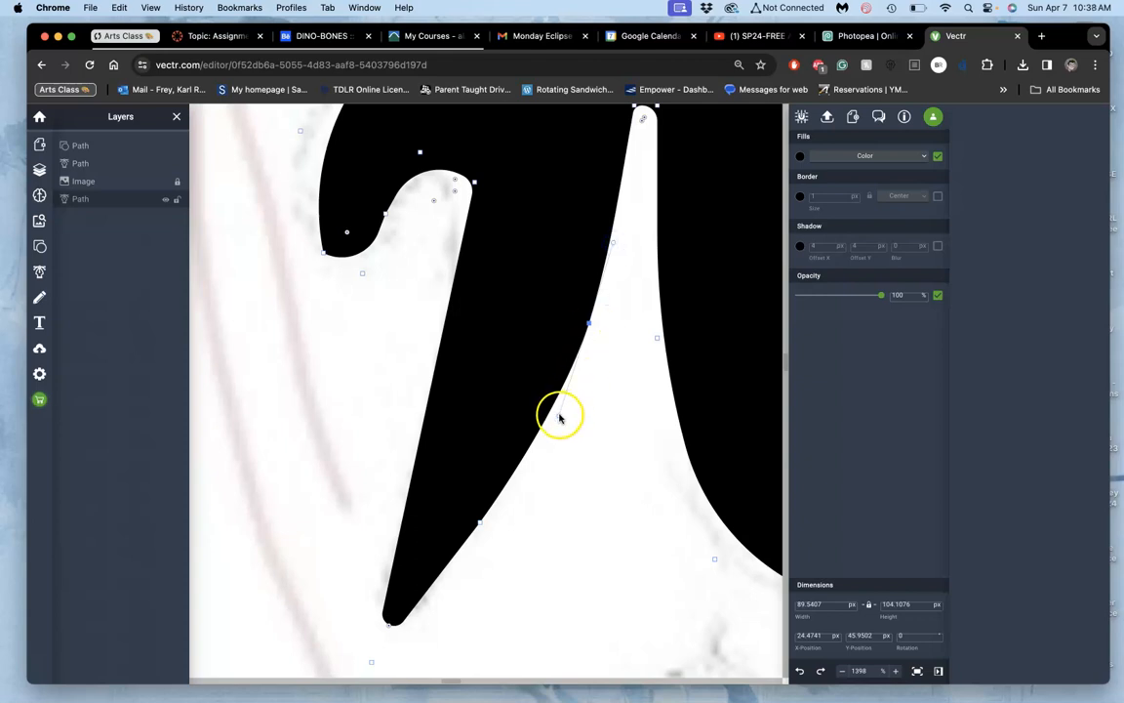
left_click_drag(559, 418, 542, 445)
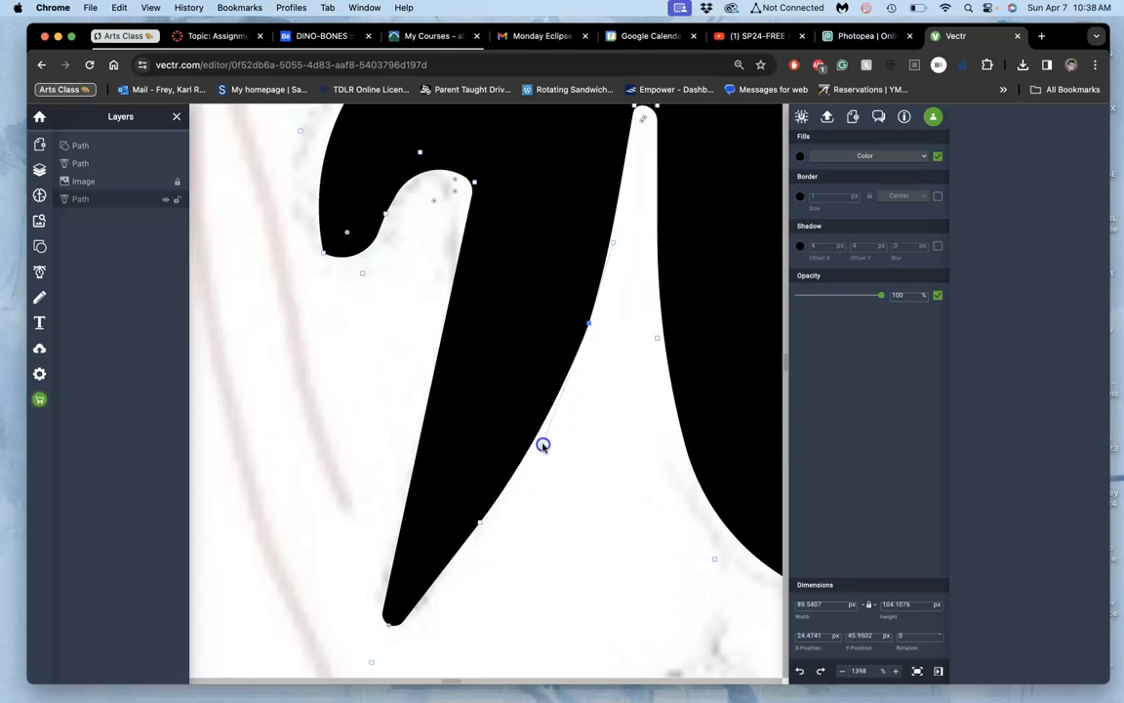
left_click(575, 431)
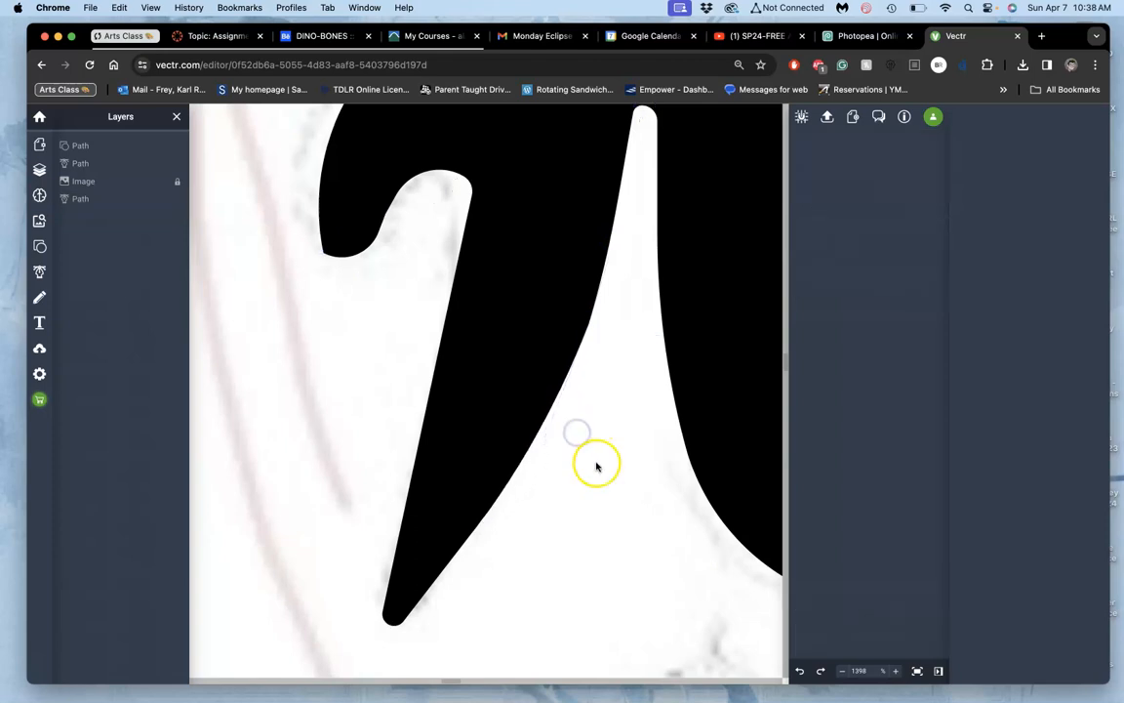
scroll(596, 466, "down", 8)
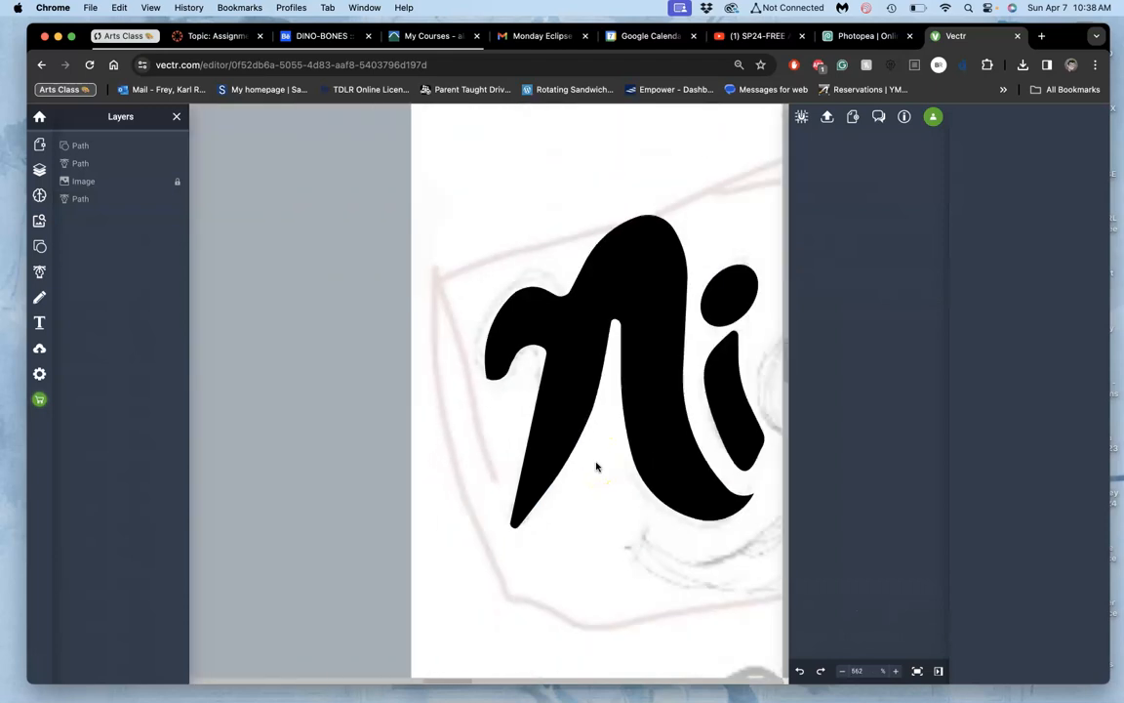
scroll(597, 466, "right", 5)
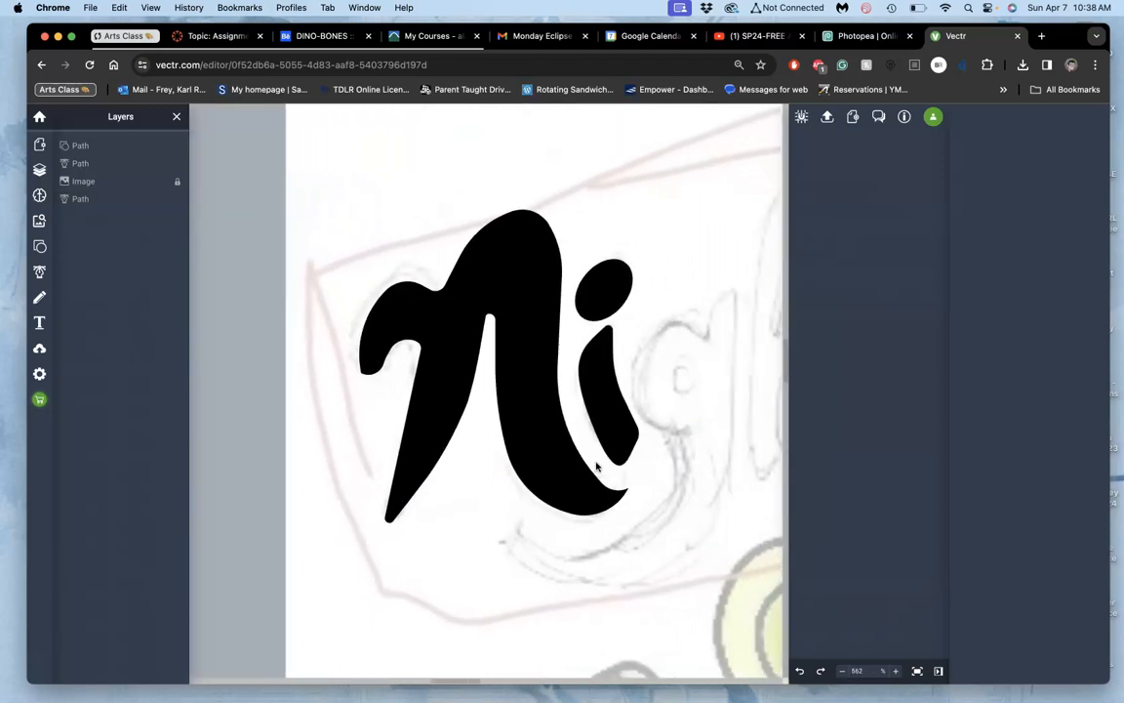
Step: Examine the pointed tip of the N's right leg and its node handles up close
left_click(565, 493)
left_click(557, 499)
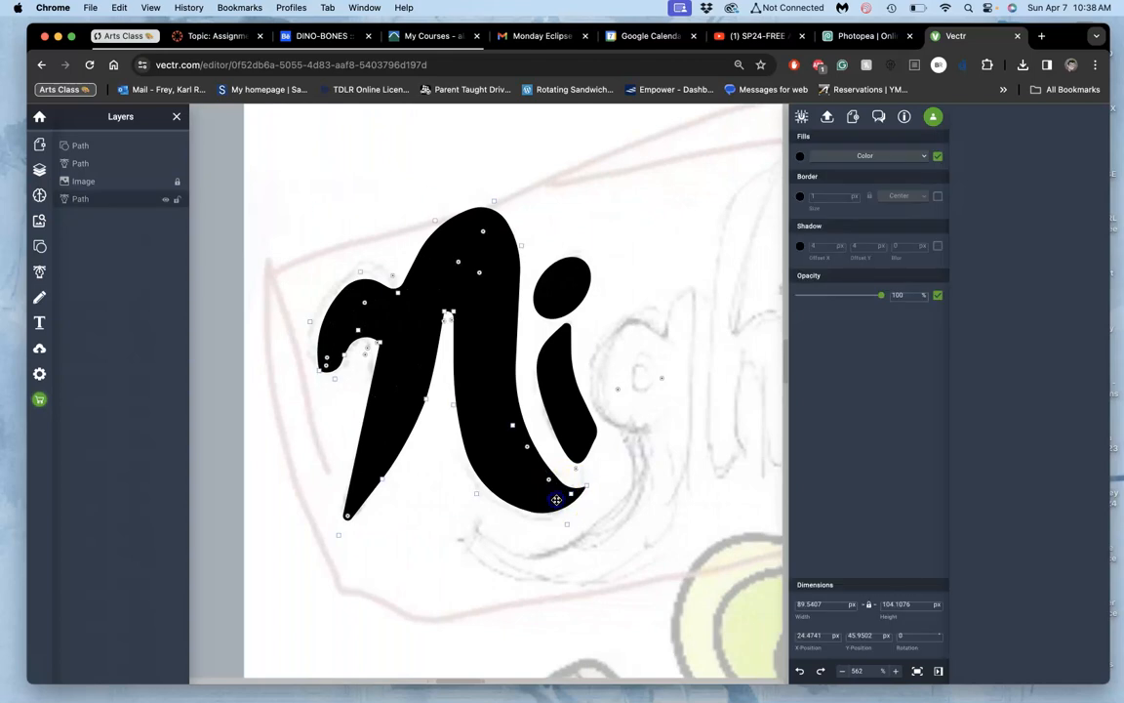
scroll(556, 500, "up", 10)
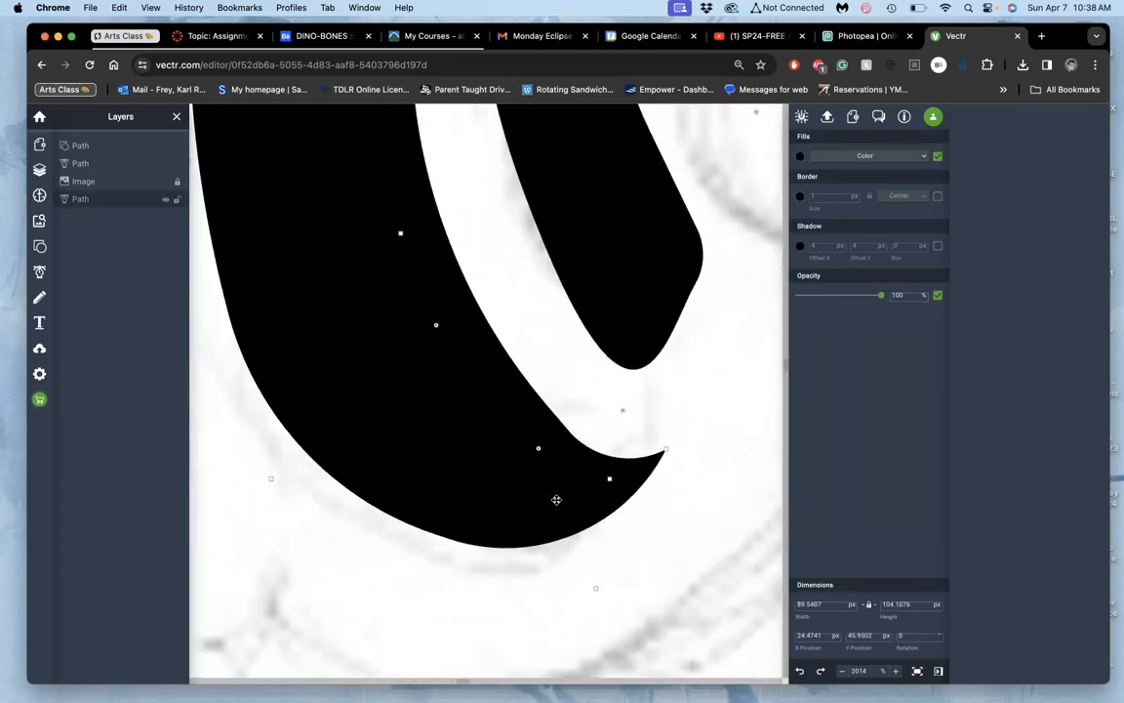
left_click(686, 441)
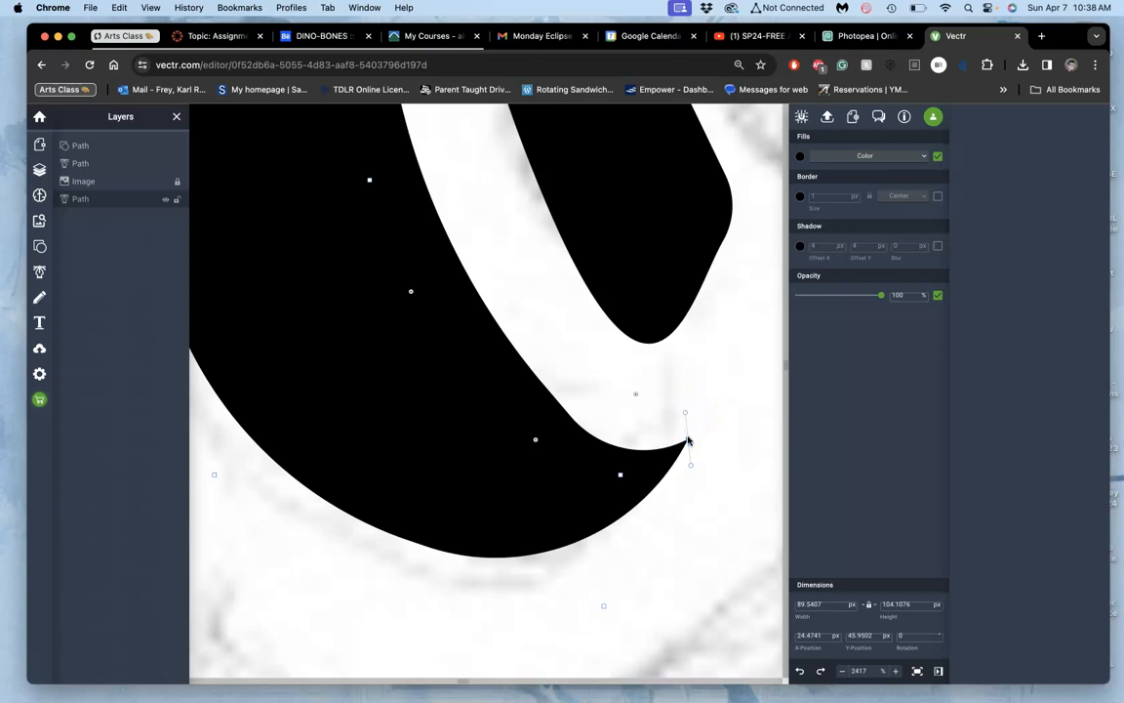
left_click(684, 443)
left_click(650, 472)
double_click(650, 473)
left_click(699, 475)
left_click(699, 475)
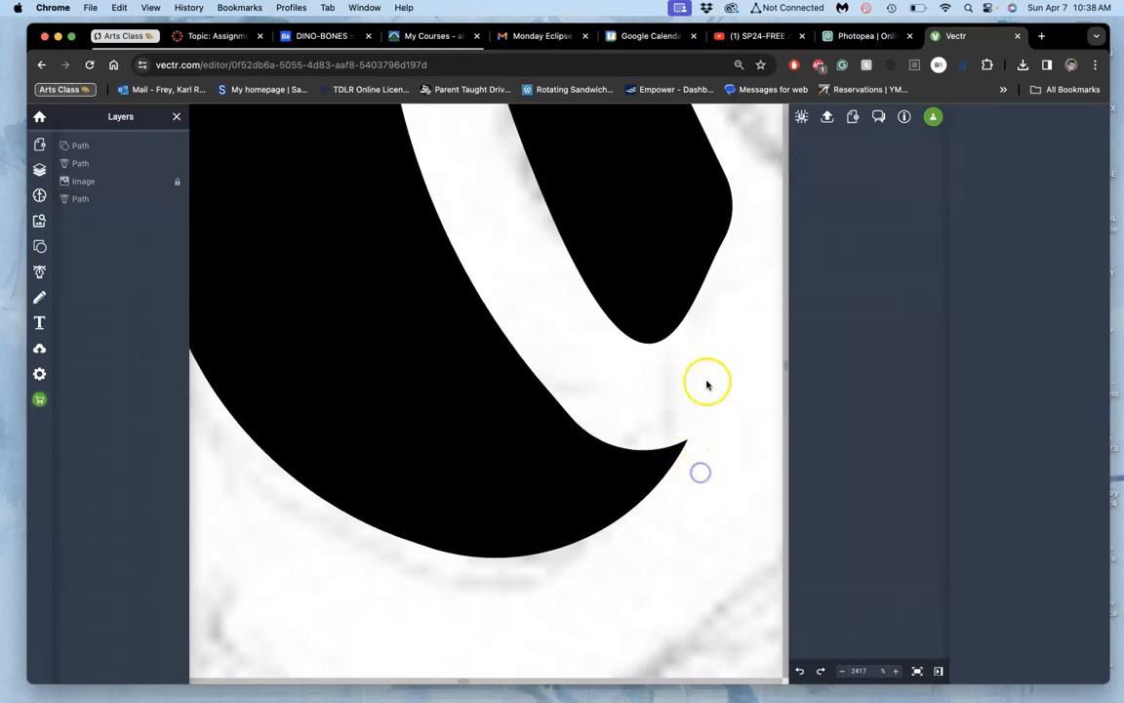
scroll(718, 403, "down", 10)
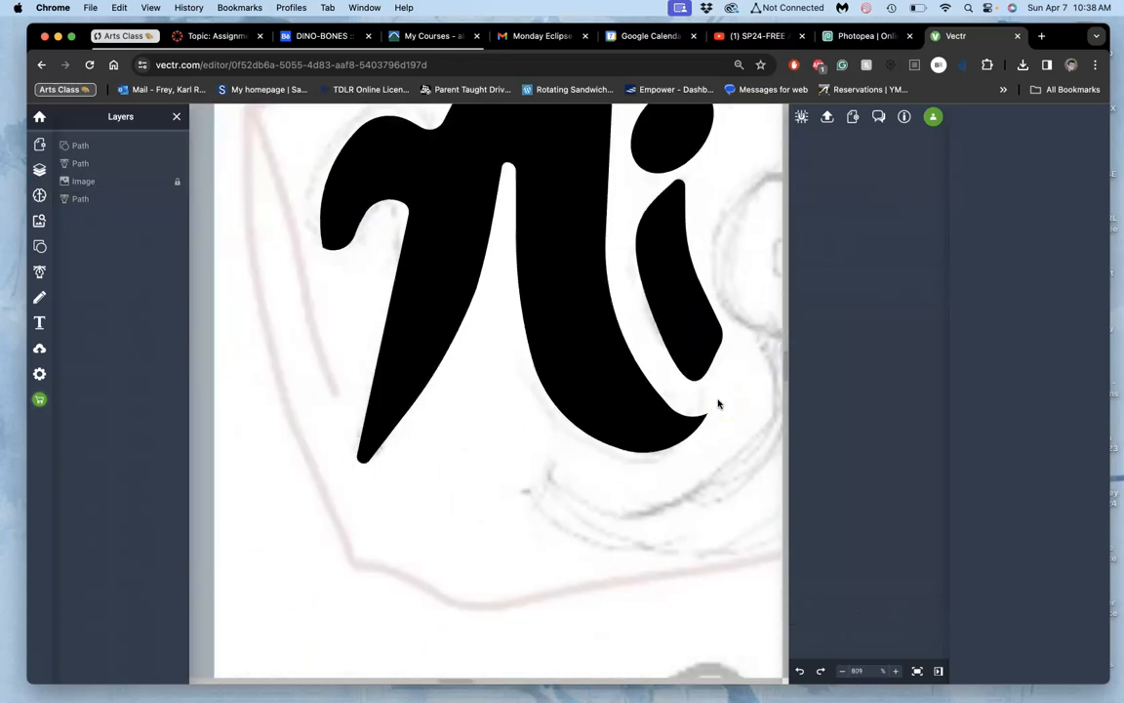
scroll(719, 402, "right", 5)
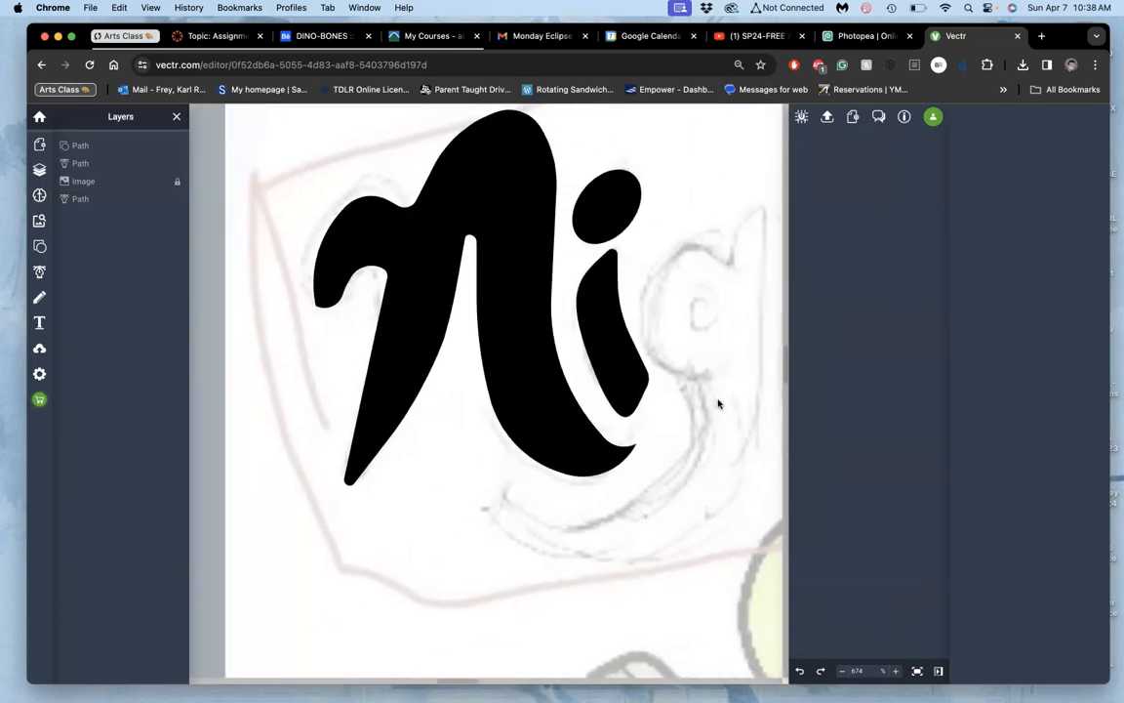
Step: Rotate the i's stem to 10 degrees and shift it slightly toward the N
left_click(681, 415)
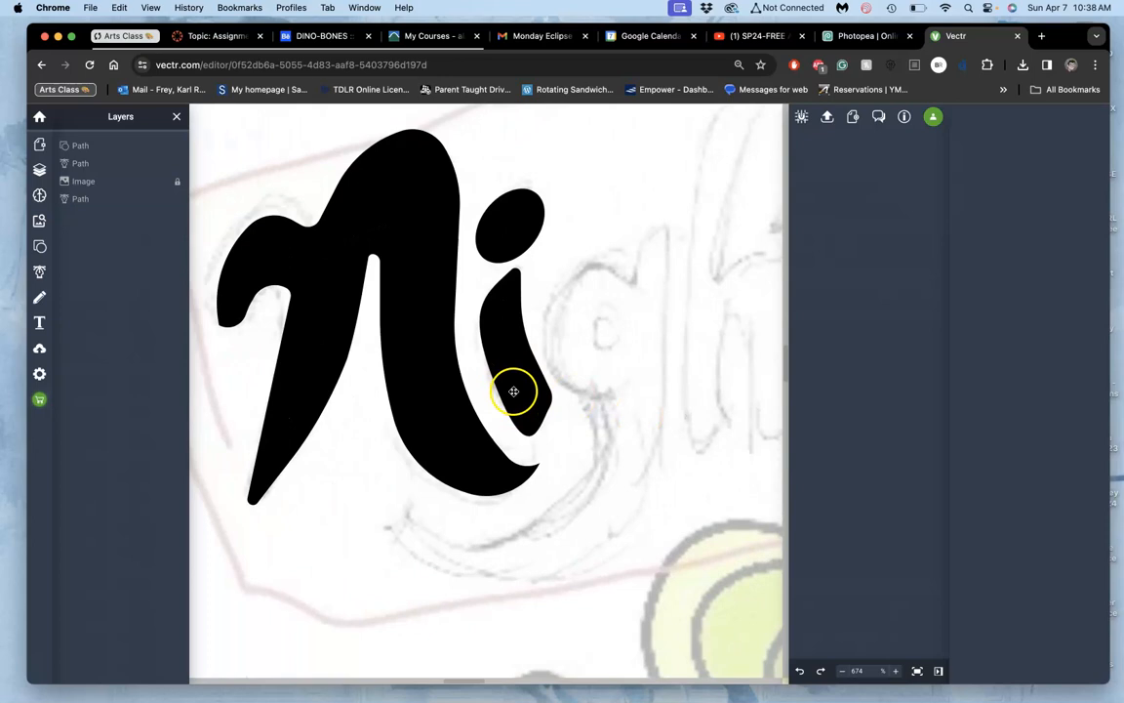
left_click(507, 338)
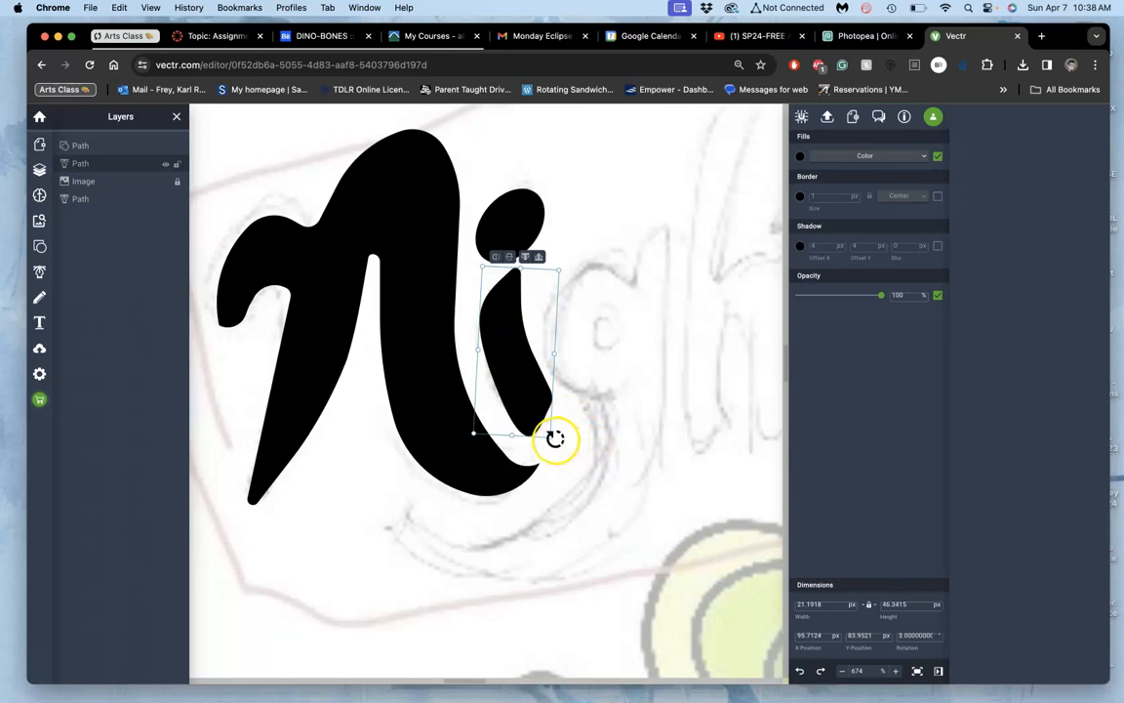
left_click_drag(555, 439, 546, 454)
left_click(525, 395)
mouse_move(525, 395)
left_mouse_down()
mouse_move(510, 397)
mouse_move(519, 394)
left_mouse_up()
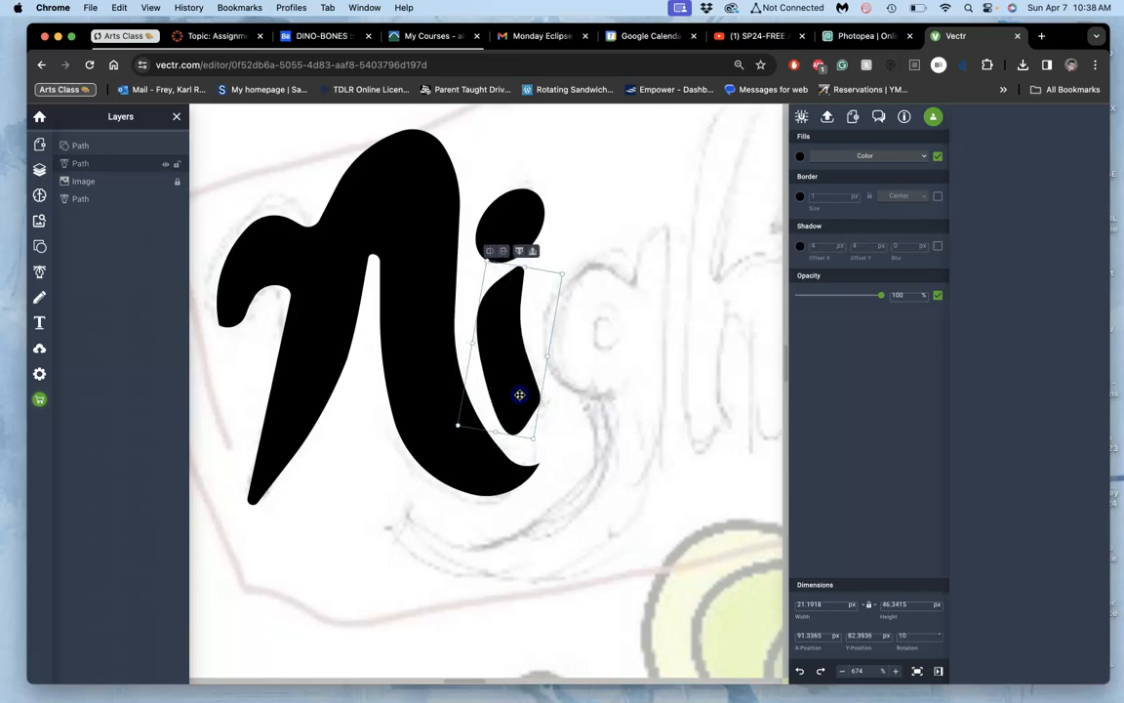
Step: Make a slight size and tilt adjustment to the i's dot
left_click(505, 225)
left_click_drag(559, 180, 557, 211)
left_click(580, 228)
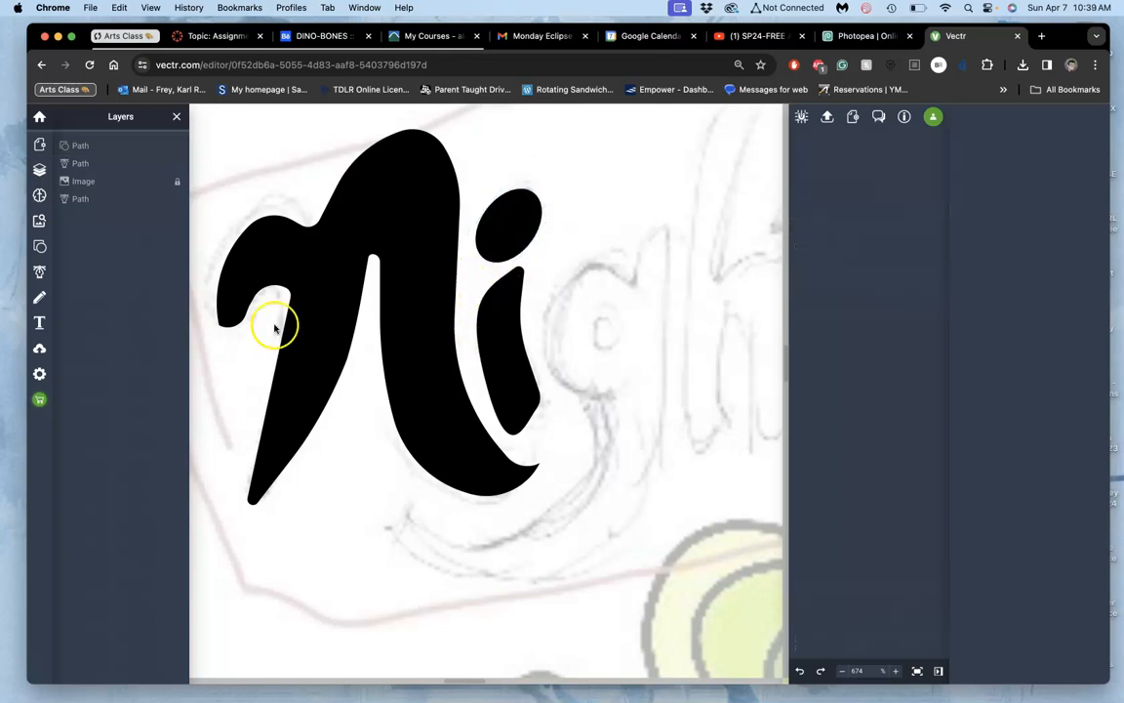
Step: Extend the top of the i's stem slightly and move the dot up above it
left_click(513, 309)
double_click(508, 321)
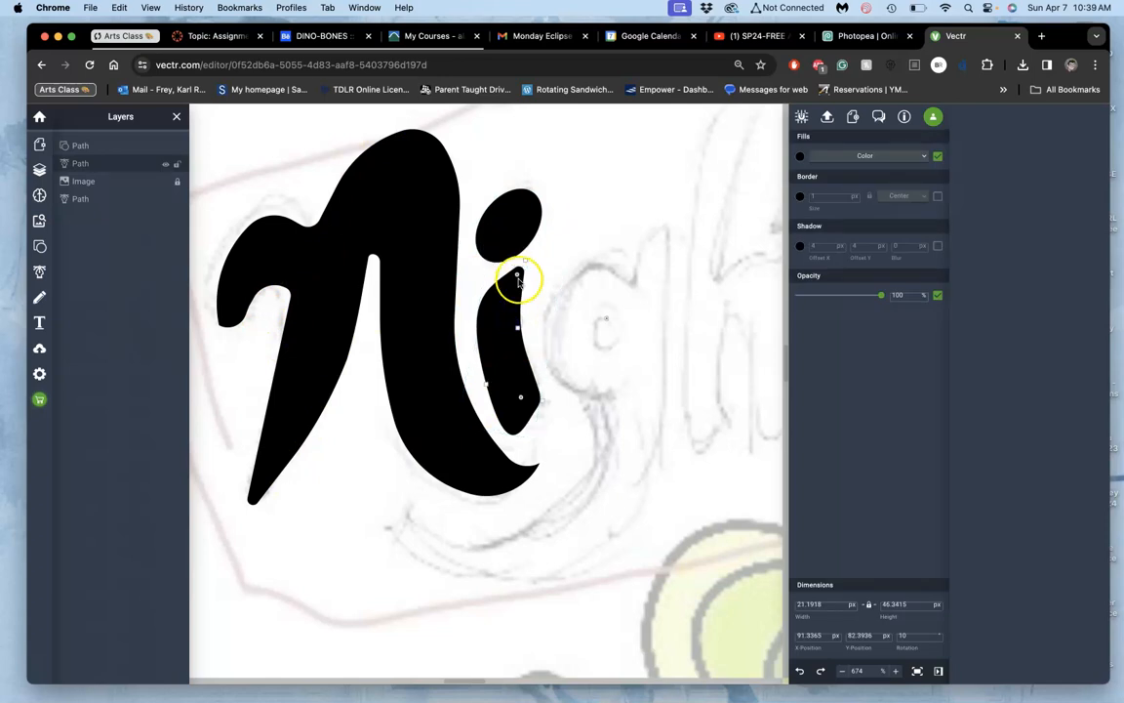
left_click(519, 225)
left_click_drag(519, 231, 516, 215)
Step: Raise the top point of the i's stem further to lengthen it toward the dot
left_click(511, 279)
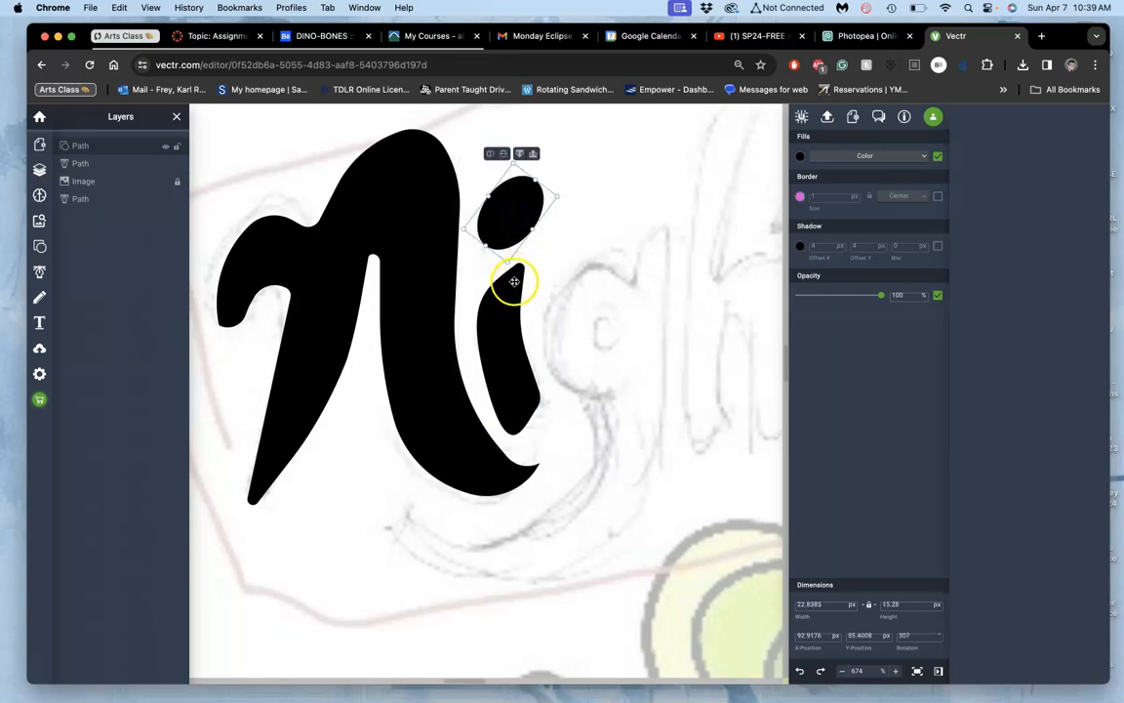
double_click(510, 297)
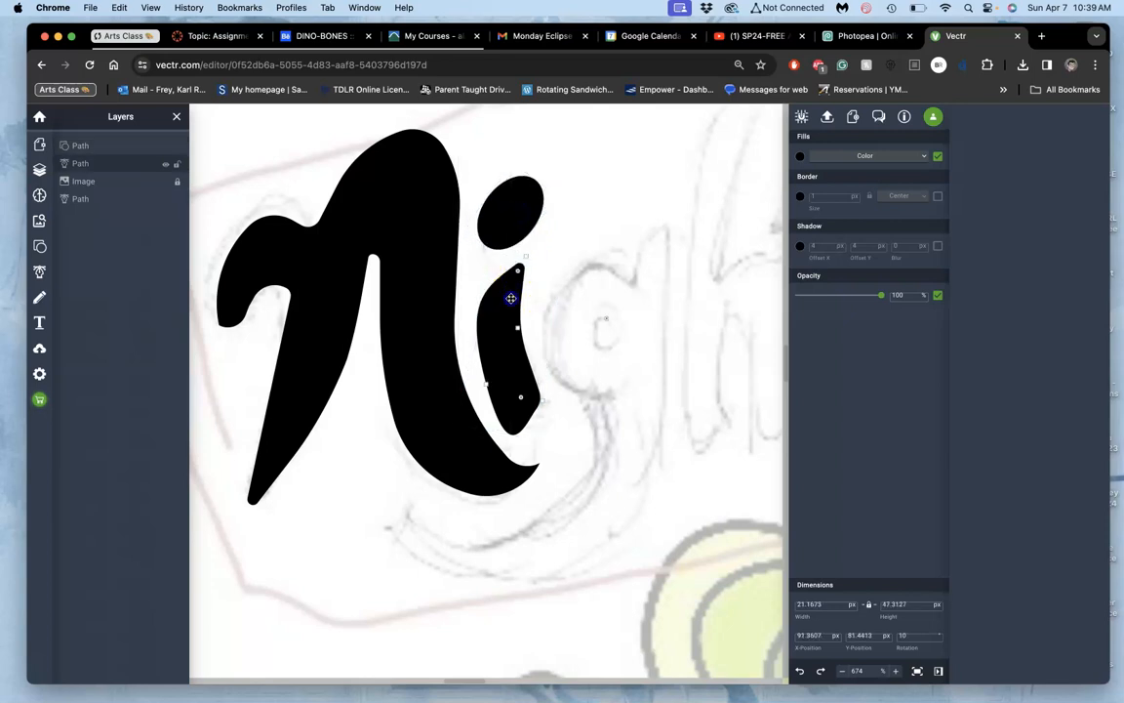
left_click_drag(524, 257, 526, 250)
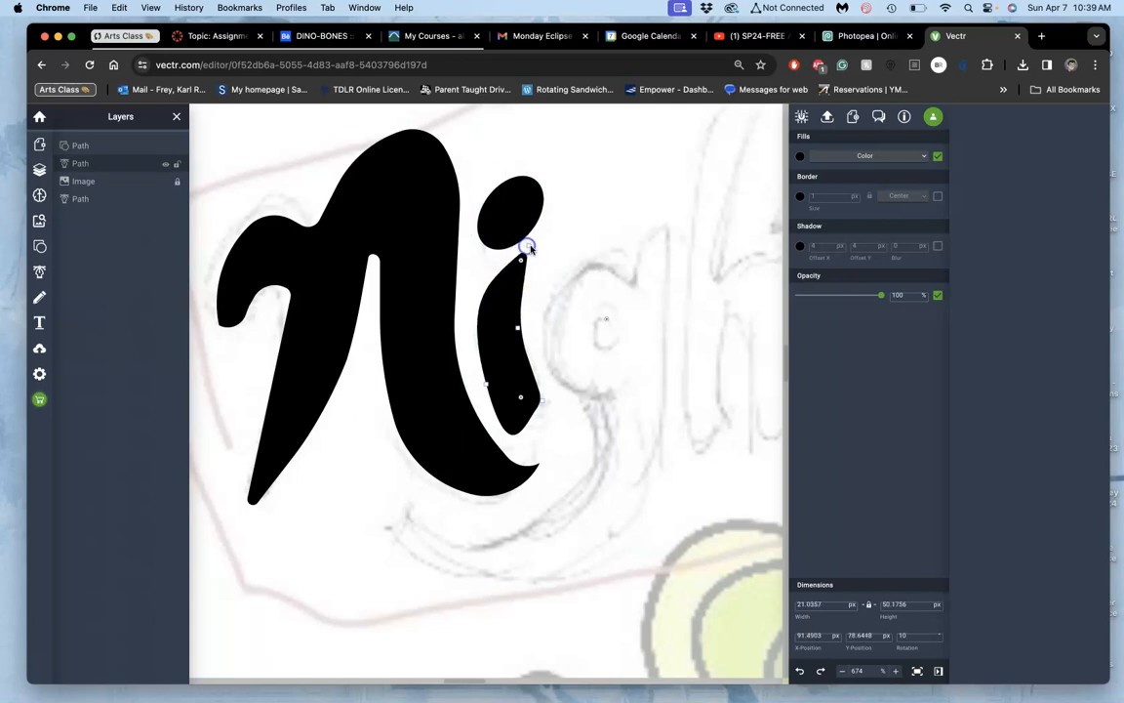
left_click(554, 249)
Step: Lower the curve point on the inner edge of the N's right leg to smooth its sweep toward the tip
scroll(539, 417, "up", 1)
scroll(538, 416, "right", 1)
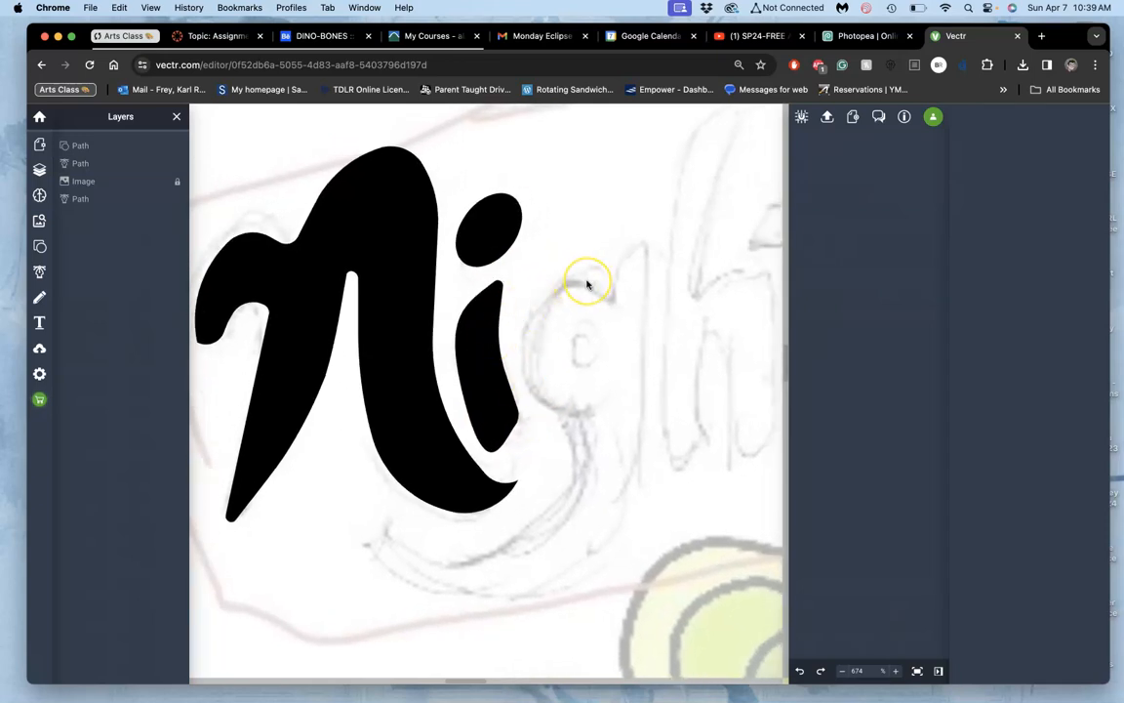
scroll(587, 284, "right", 1)
scroll(586, 284, "down", 1)
scroll(587, 284, "down", 10)
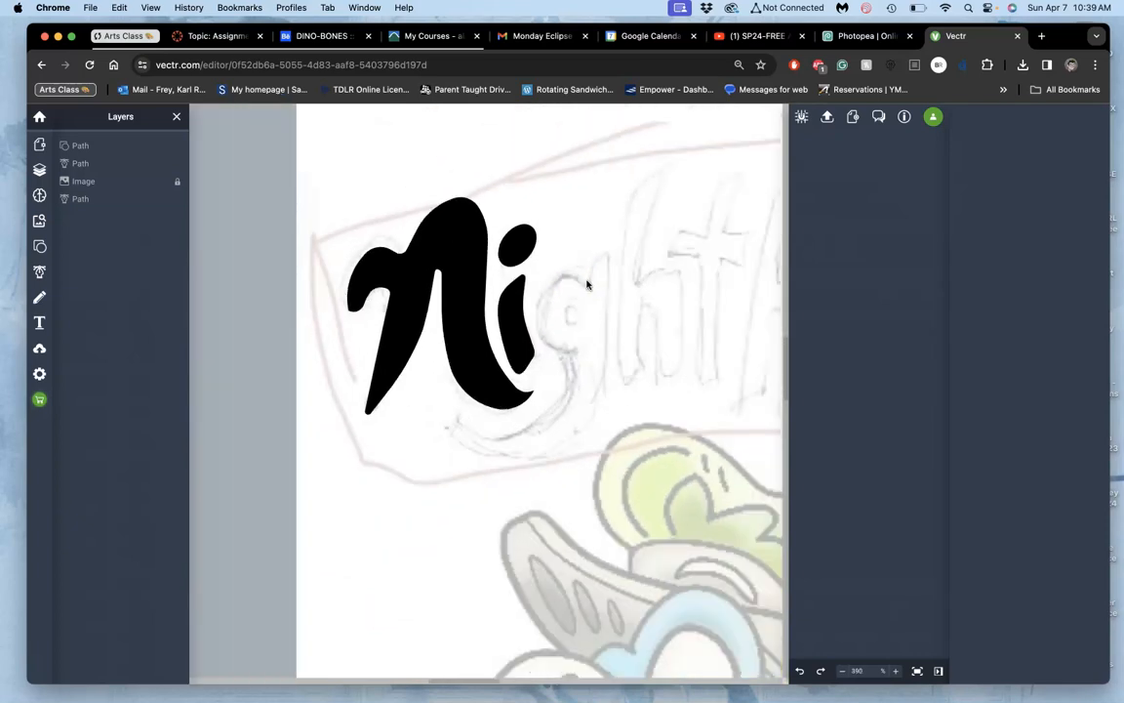
scroll(586, 284, "right", 2)
scroll(586, 284, "down", 1)
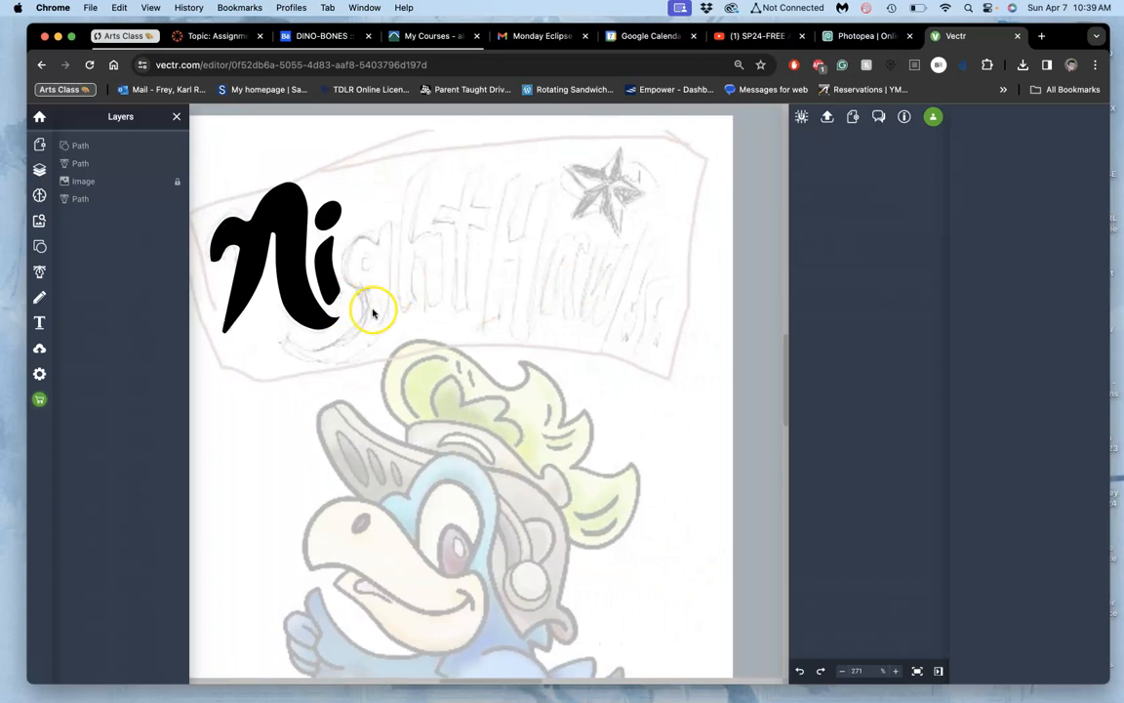
left_click(308, 307)
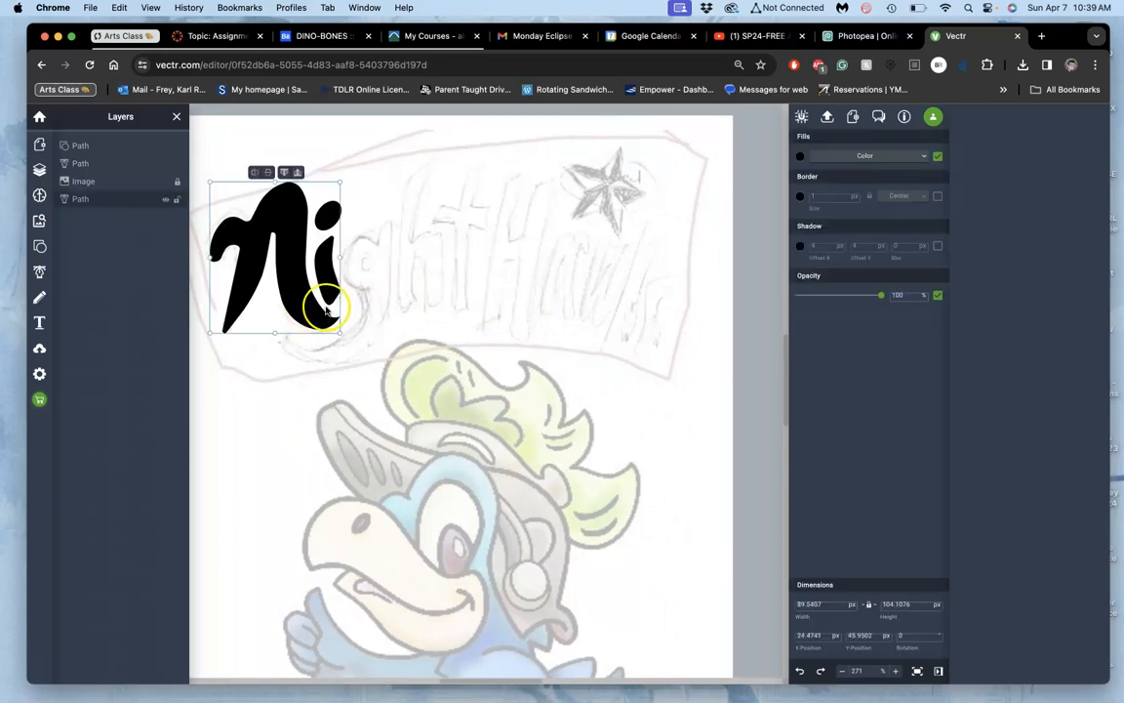
double_click(308, 313)
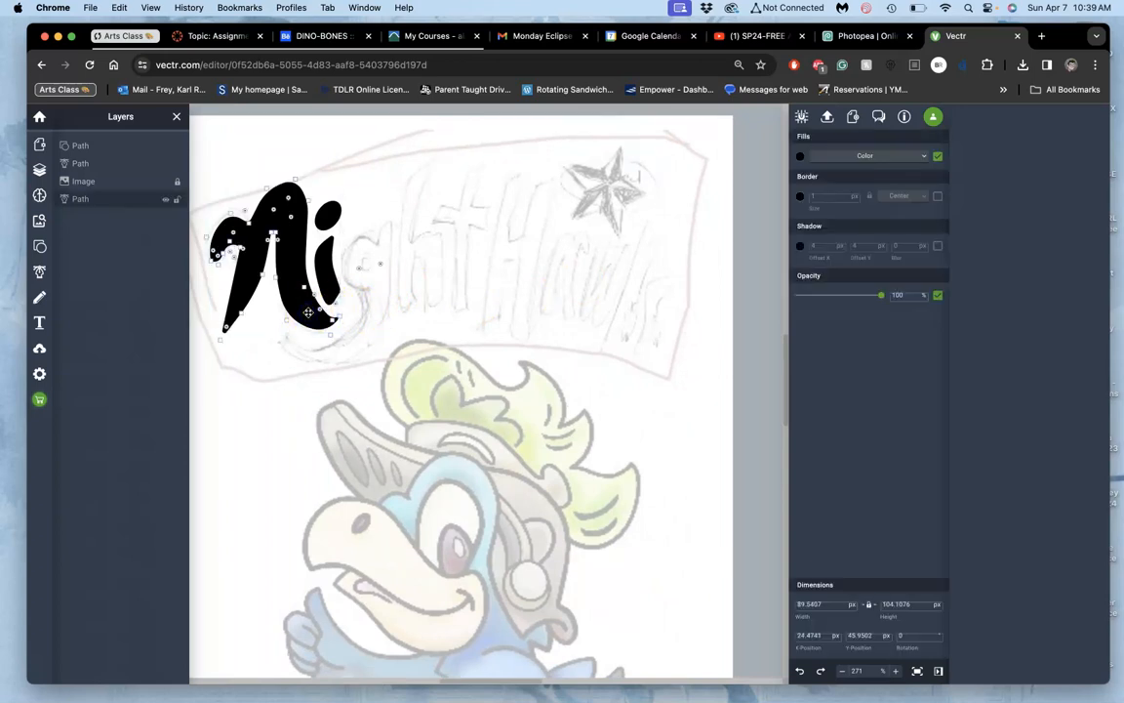
scroll(309, 312, "up", 5)
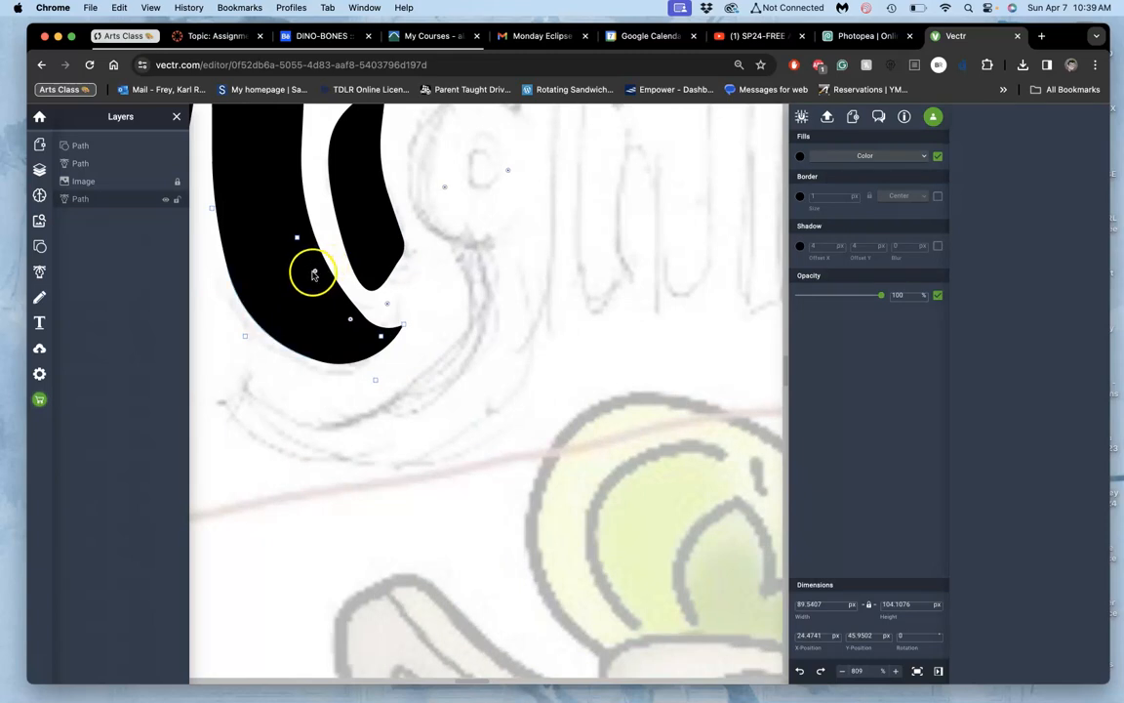
mouse_move(295, 290)
left_mouse_down()
mouse_move(308, 278)
mouse_move(283, 296)
mouse_move(313, 274)
mouse_move(290, 242)
mouse_move(299, 267)
left_mouse_up()
left_click(297, 239)
left_click(316, 270)
Step: Adjust the curve point at the inner bend beside the N's right tip, shaping a rounded hook
left_click(352, 318)
left_click(381, 336)
left_click(384, 303)
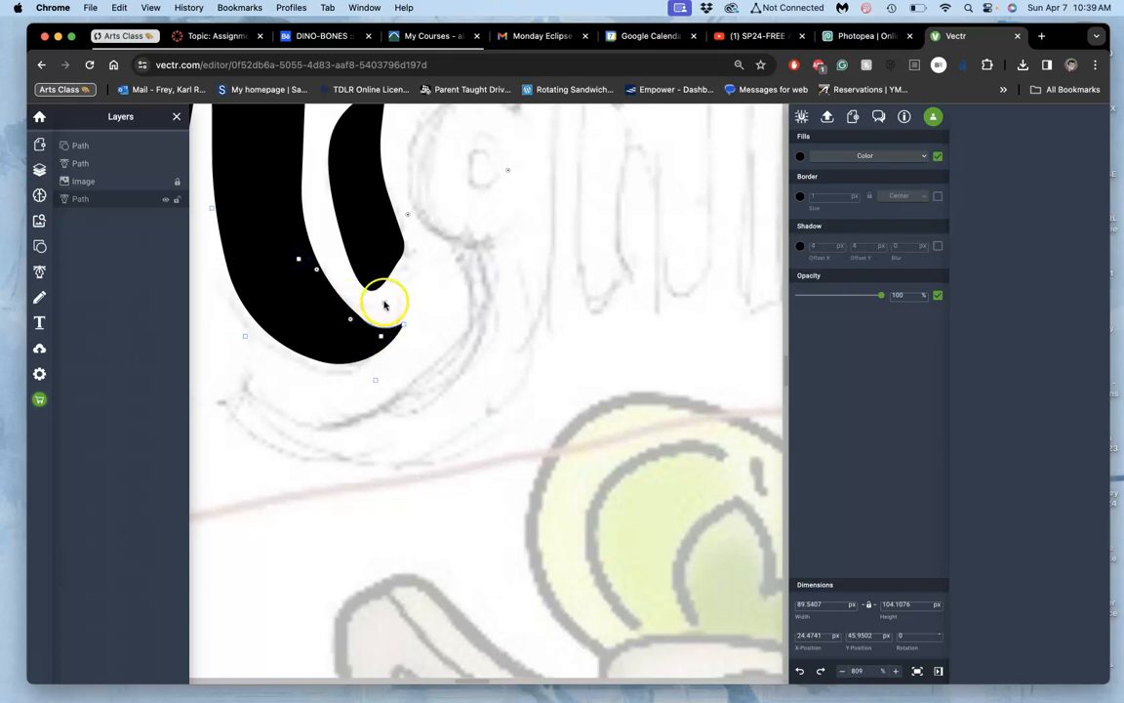
left_click_drag(409, 284, 357, 318)
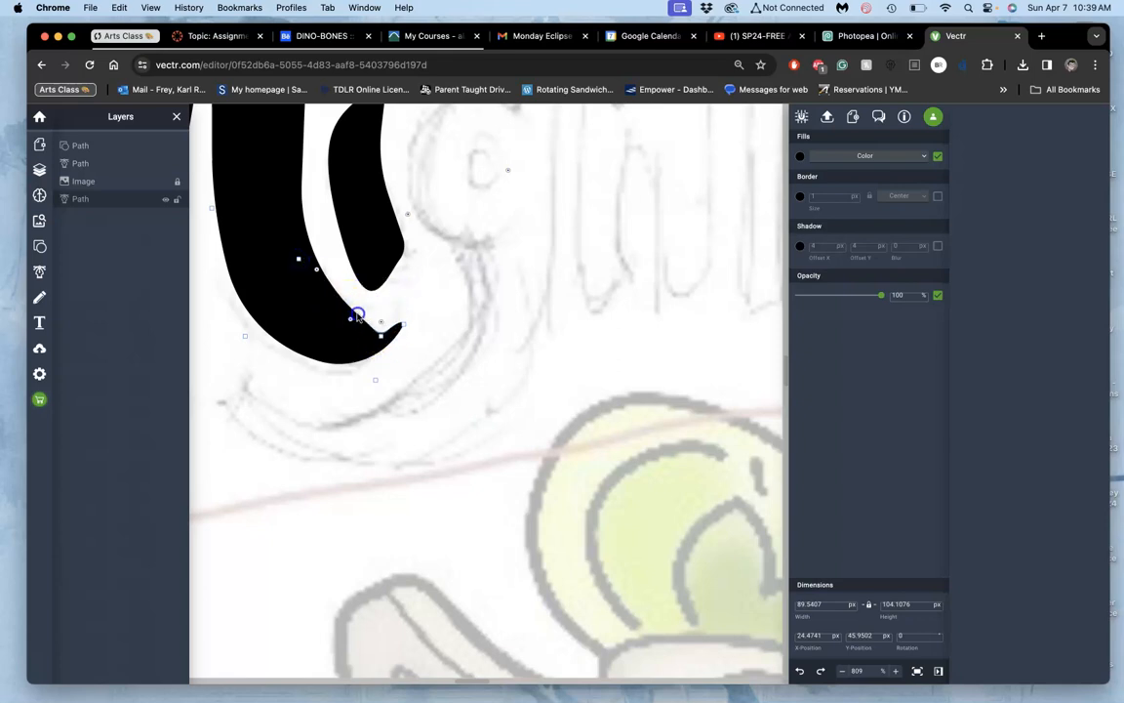
left_click(351, 319)
left_click_drag(342, 331, 332, 354)
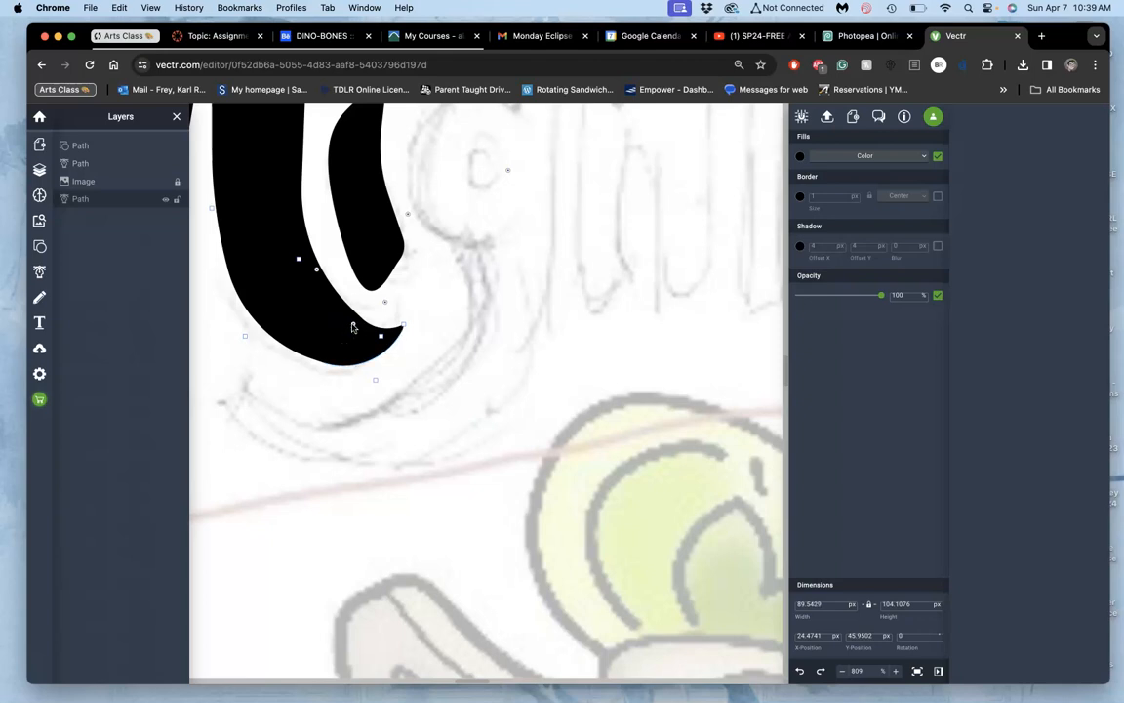
left_click(418, 291)
Step: Review the traced N and i against the full lettering sketch
left_click(461, 271)
scroll(461, 272, "up", 1)
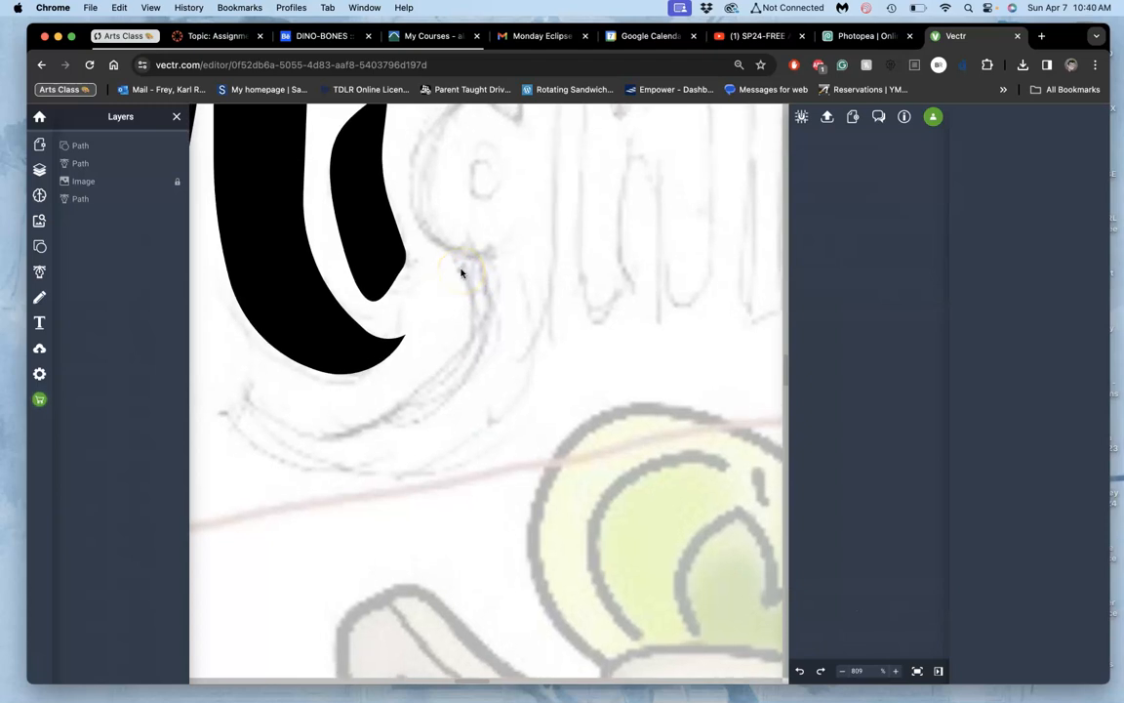
scroll(462, 273, "down", 10)
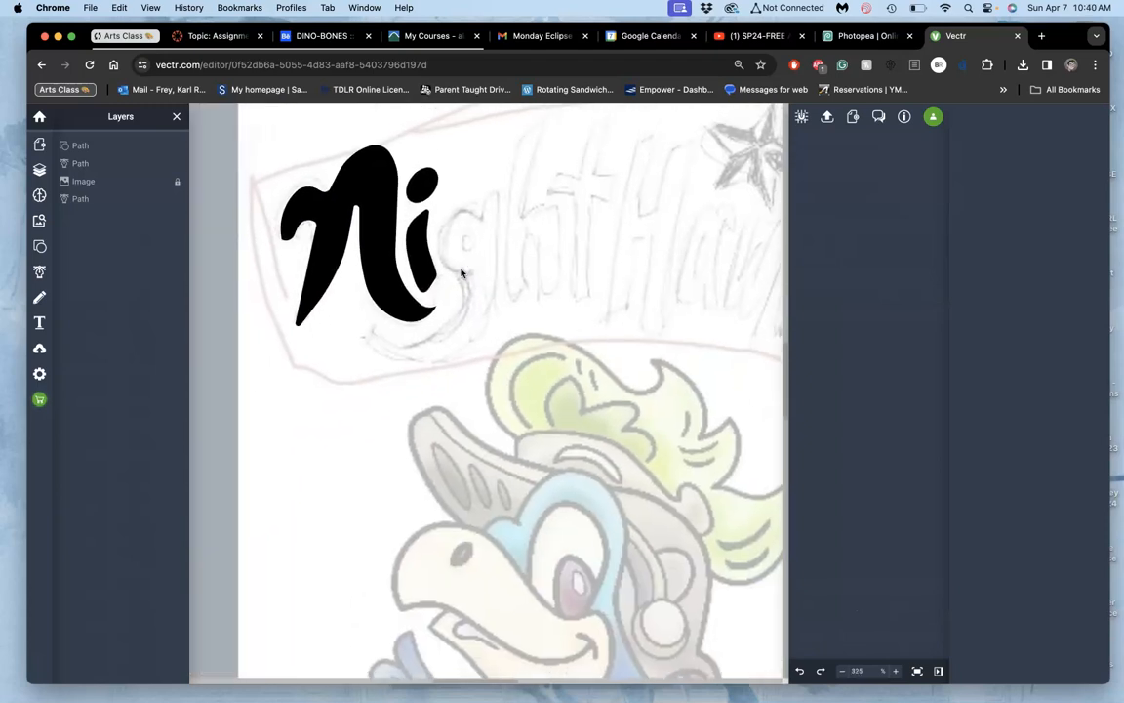
scroll(461, 273, "up", 3)
scroll(462, 272, "right", 4)
scroll(461, 272, "down", 2)
scroll(462, 272, "left", 1)
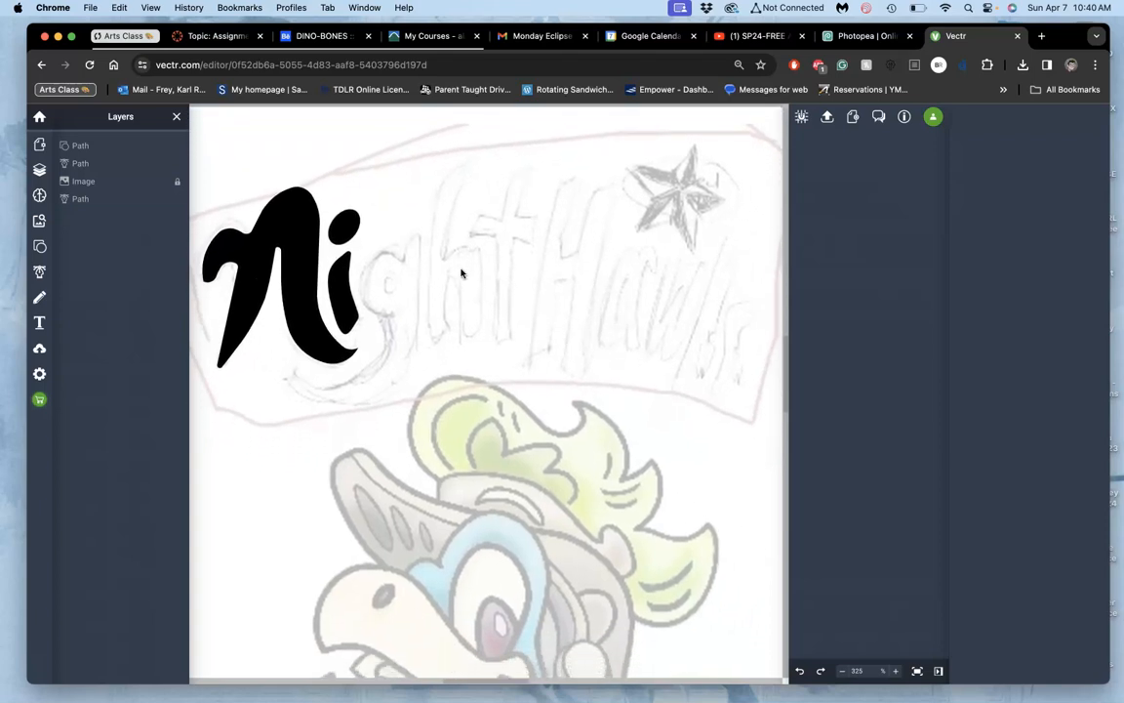
Step: Switch to the Canvas assignment discussion and browse its typeface samples, poster examples and text-blocking thumbnails
left_click(225, 37)
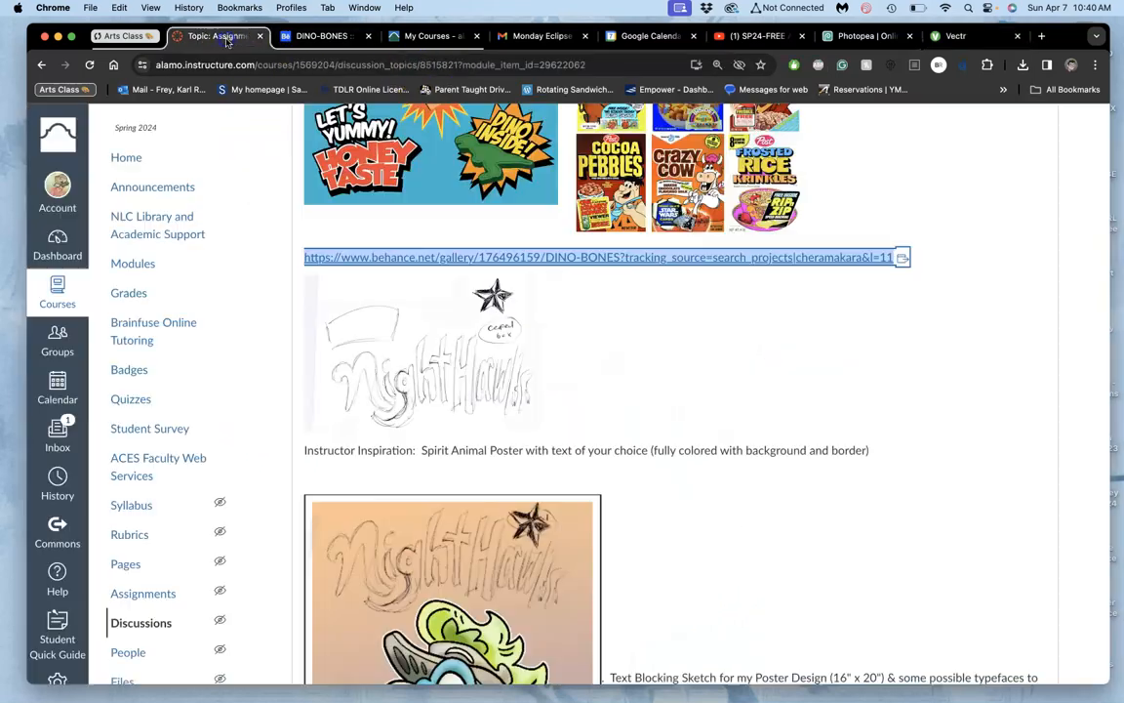
scroll(546, 263, "up", 5)
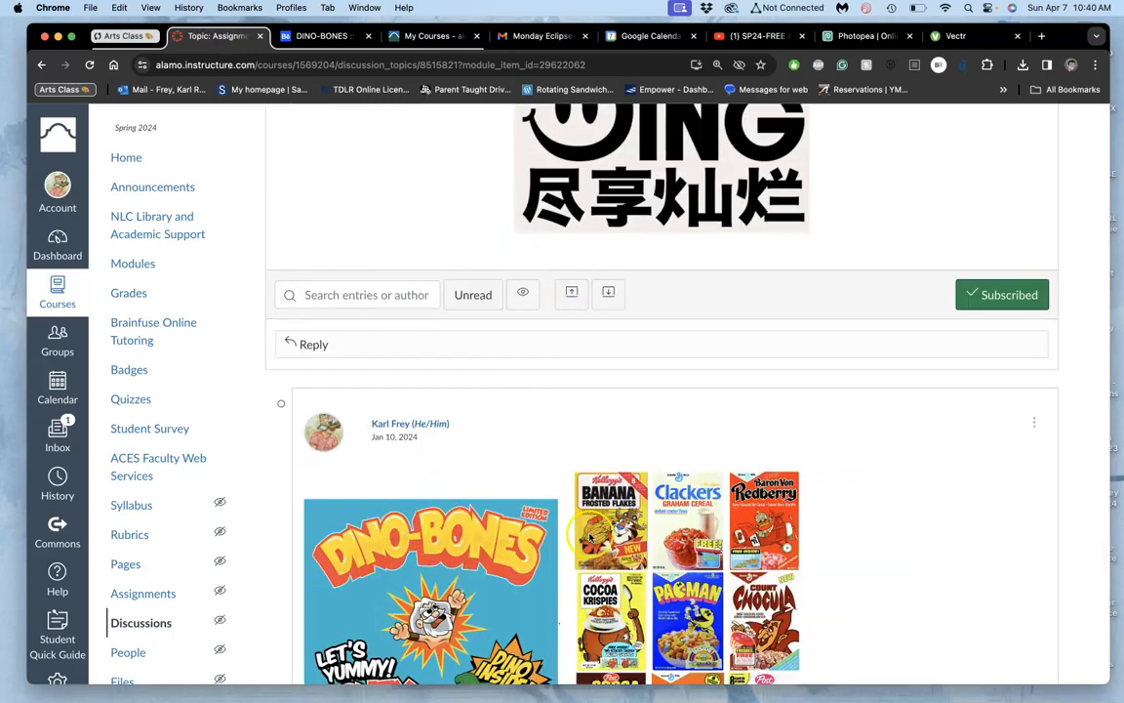
scroll(650, 529, "down", 15)
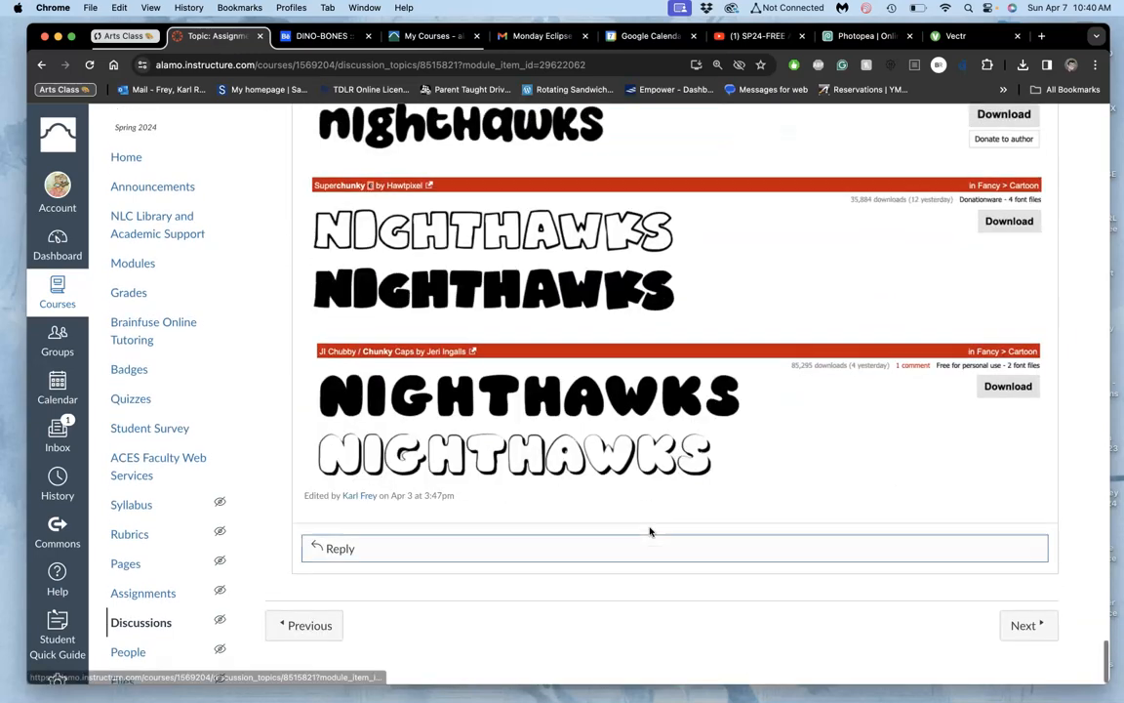
scroll(650, 530, "down", 1)
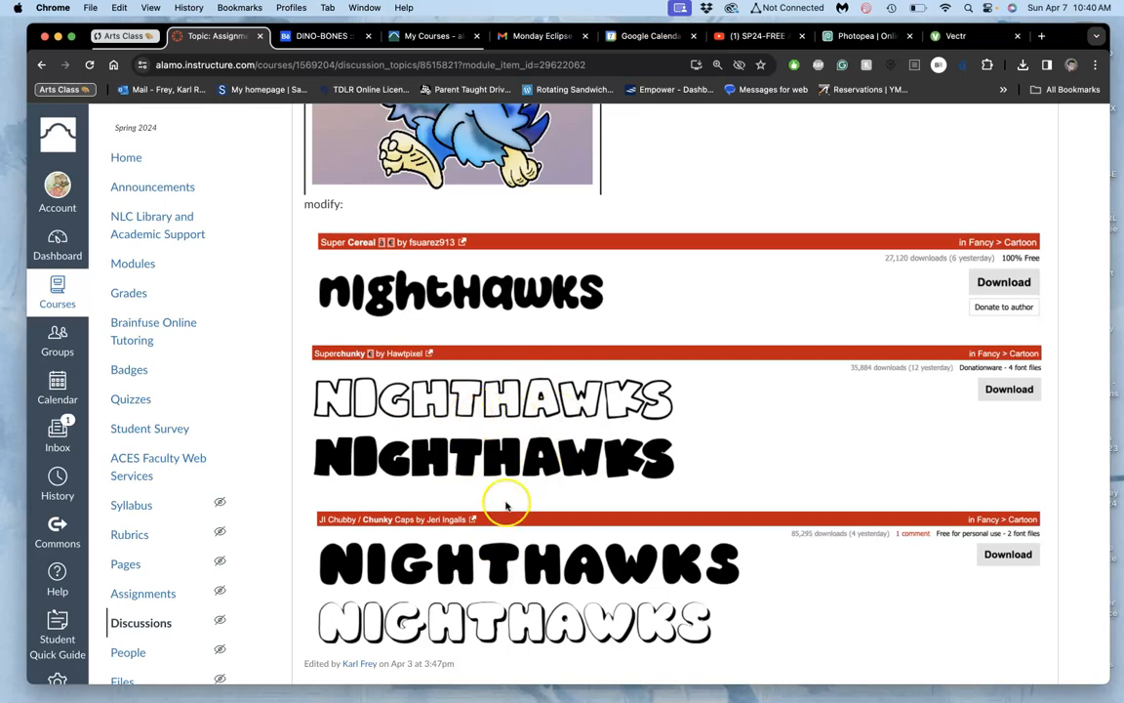
scroll(553, 252, "up", 15)
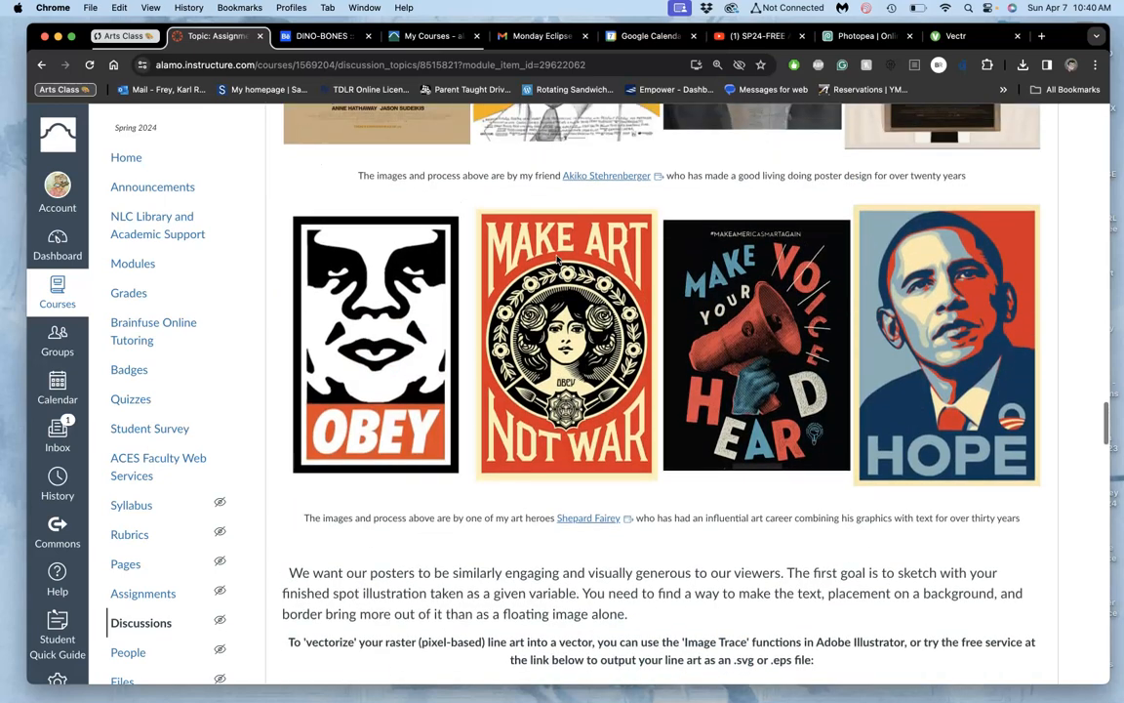
scroll(558, 259, "up", 15)
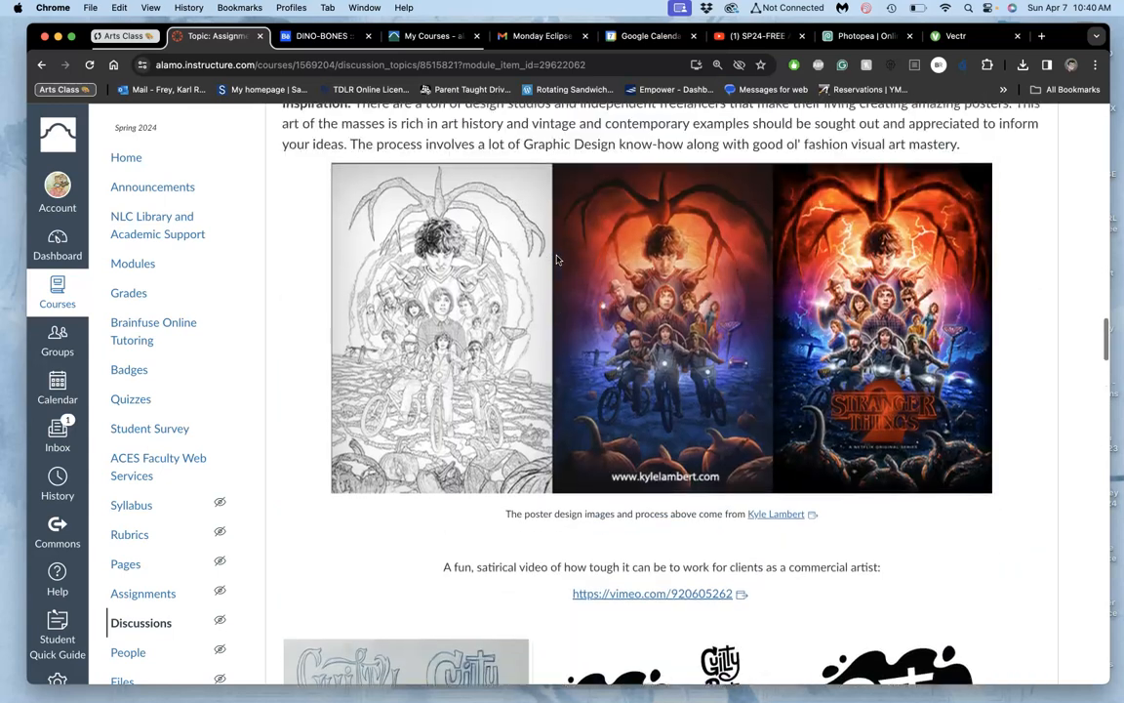
scroll(558, 258, "up", 15)
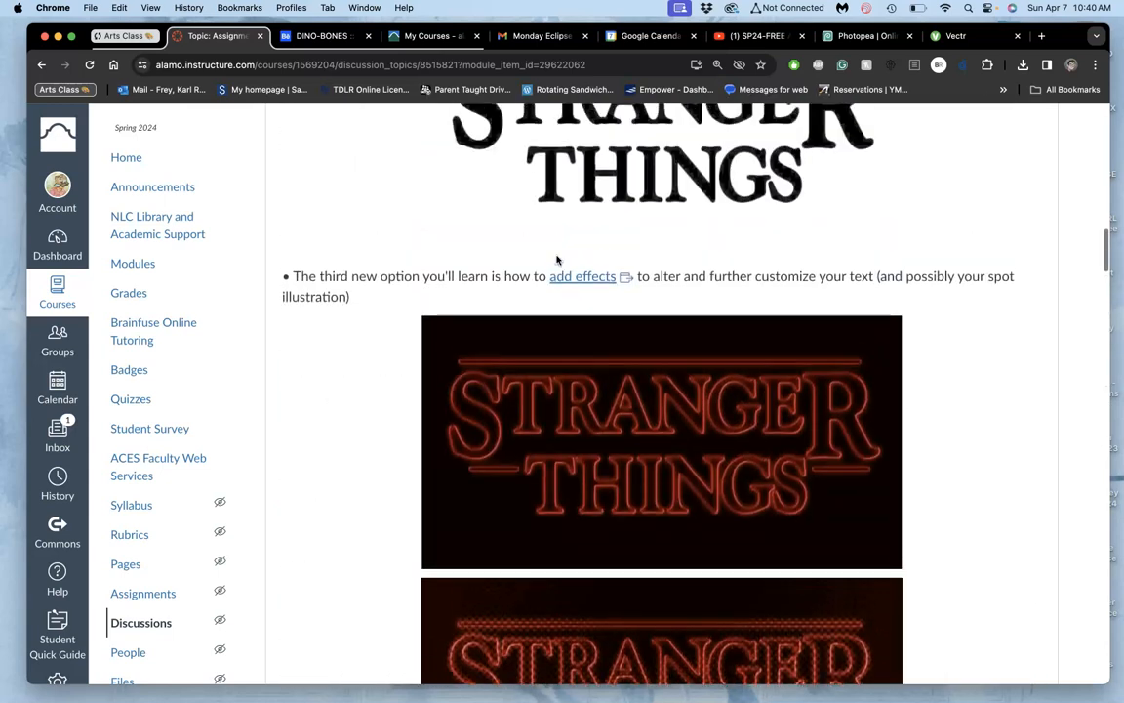
scroll(558, 259, "up", 10)
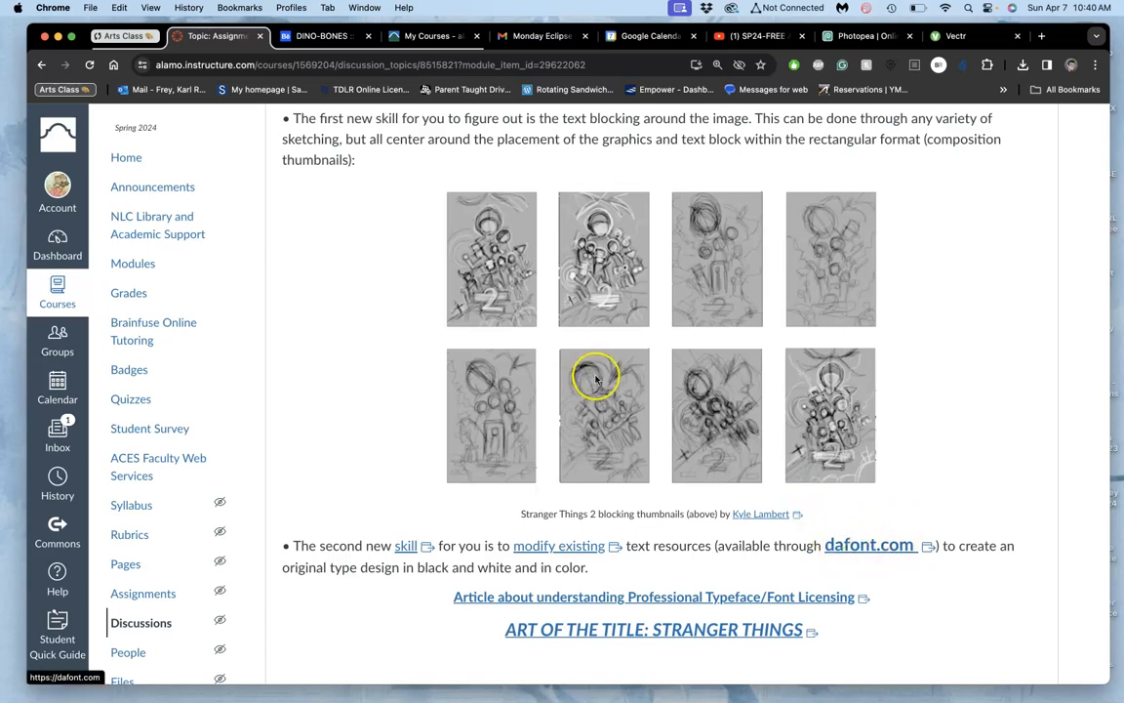
Step: Check the DINO-BONES poster on Behance and the Nighthawks font samples in the Canvas discussion, and return to the Vectr drawing
left_click(310, 37)
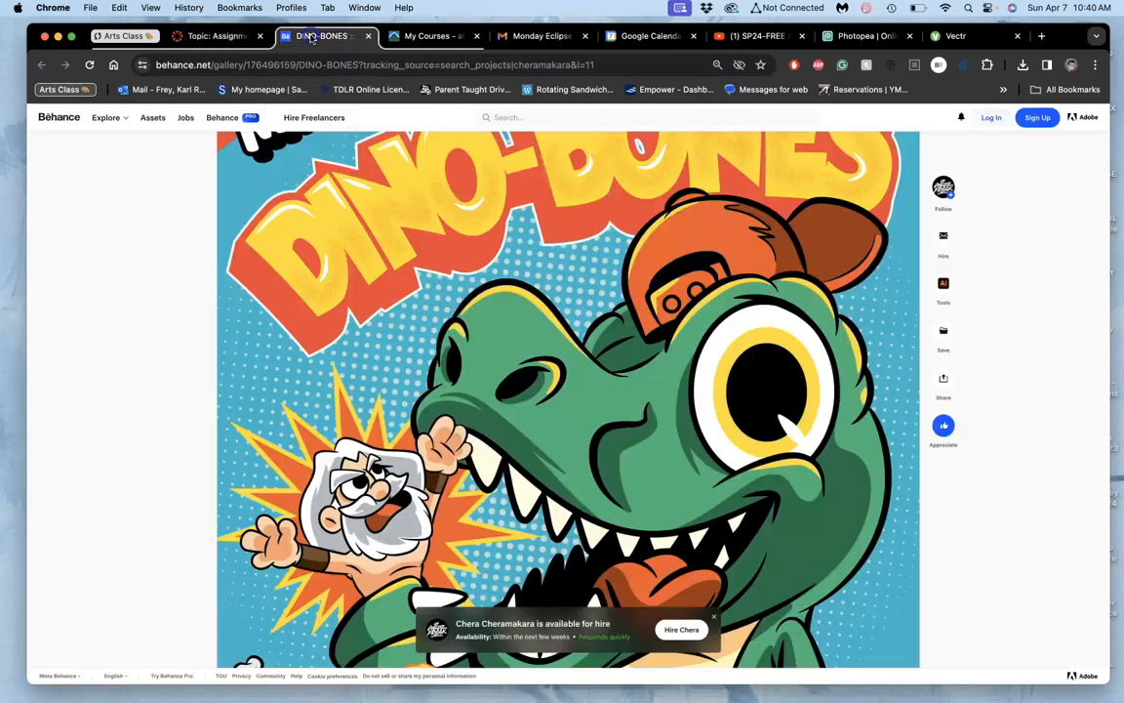
left_click(217, 39)
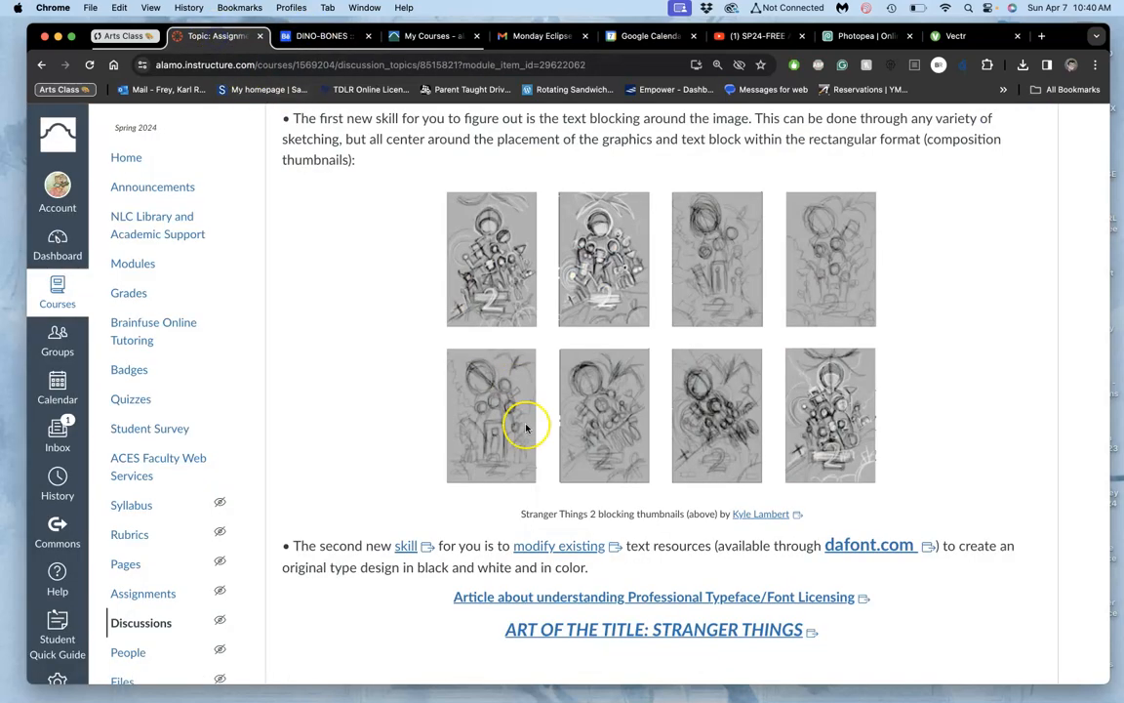
scroll(525, 427, "down", 20)
scroll(525, 427, "down", 5)
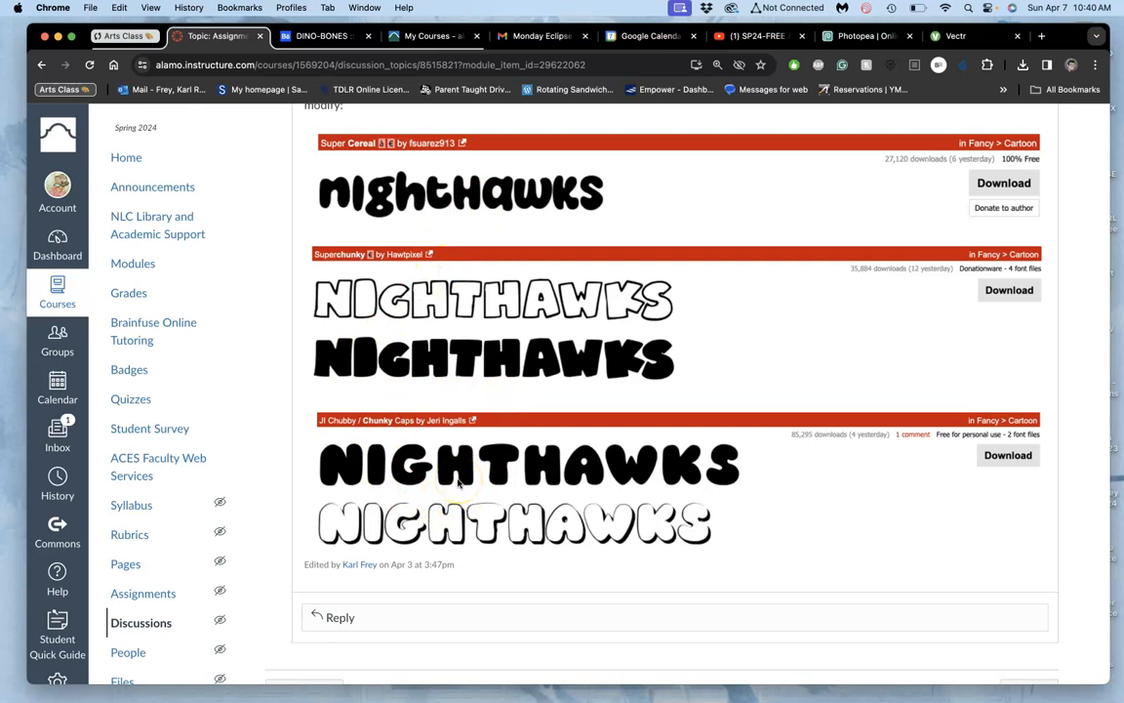
left_click(974, 39)
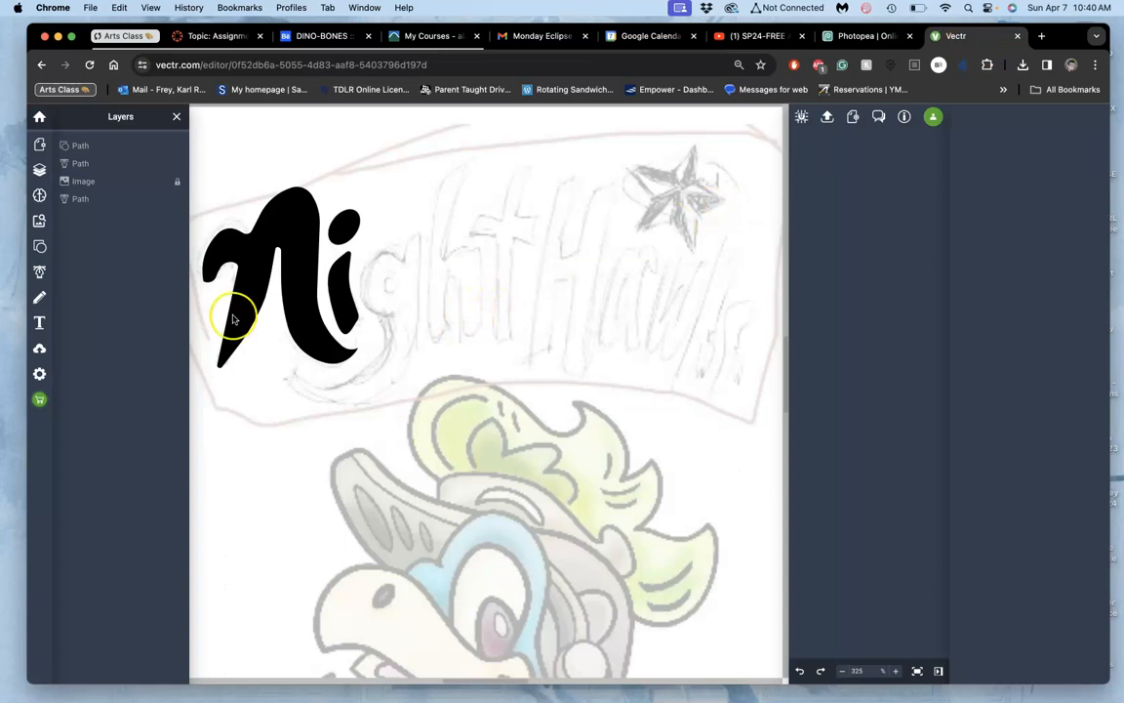
Step: Add a text object beside the traced i and set its font size to 100 pt
left_click(39, 326)
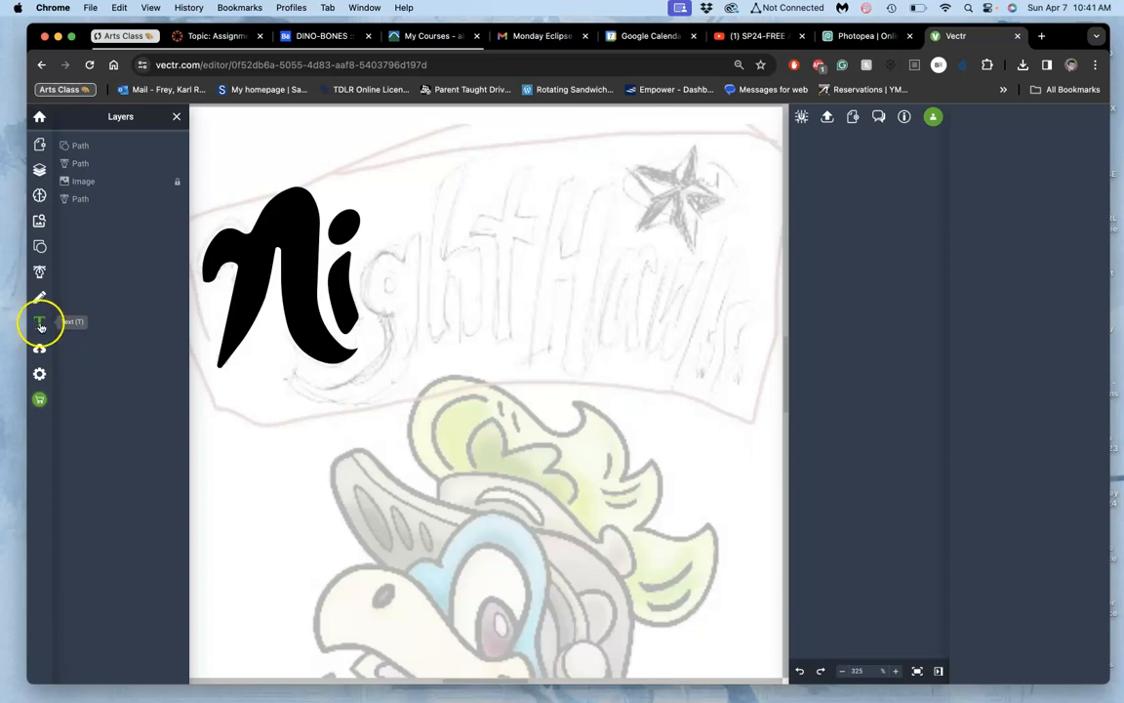
left_click(370, 269)
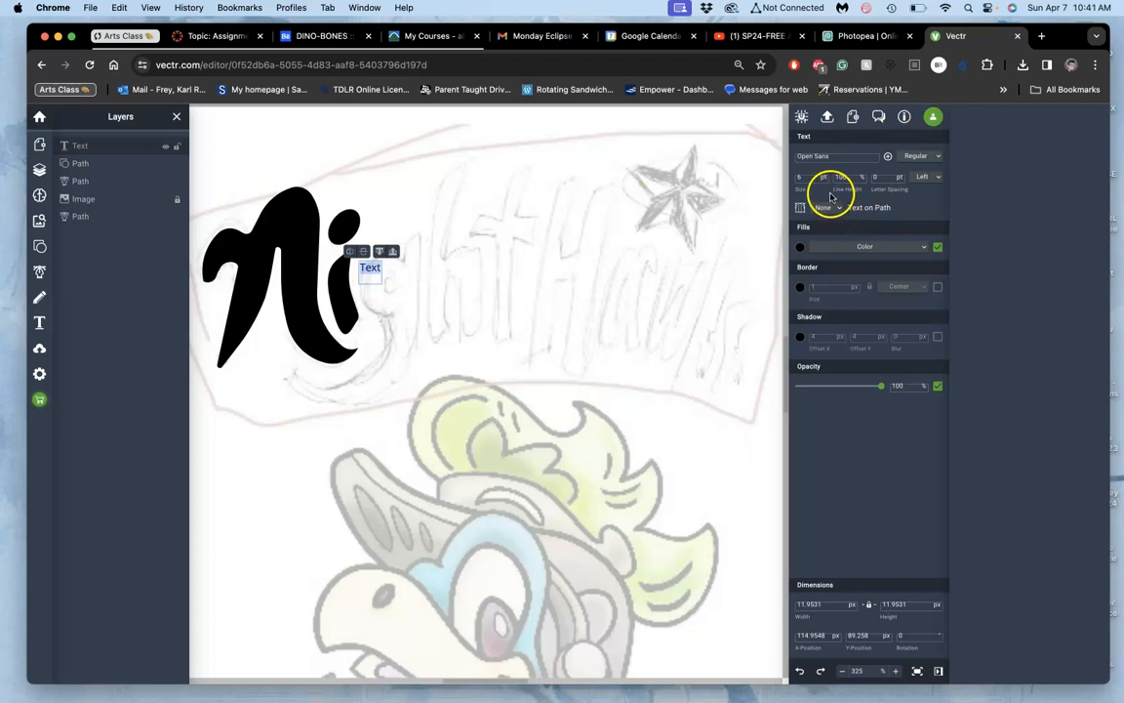
double_click(803, 177)
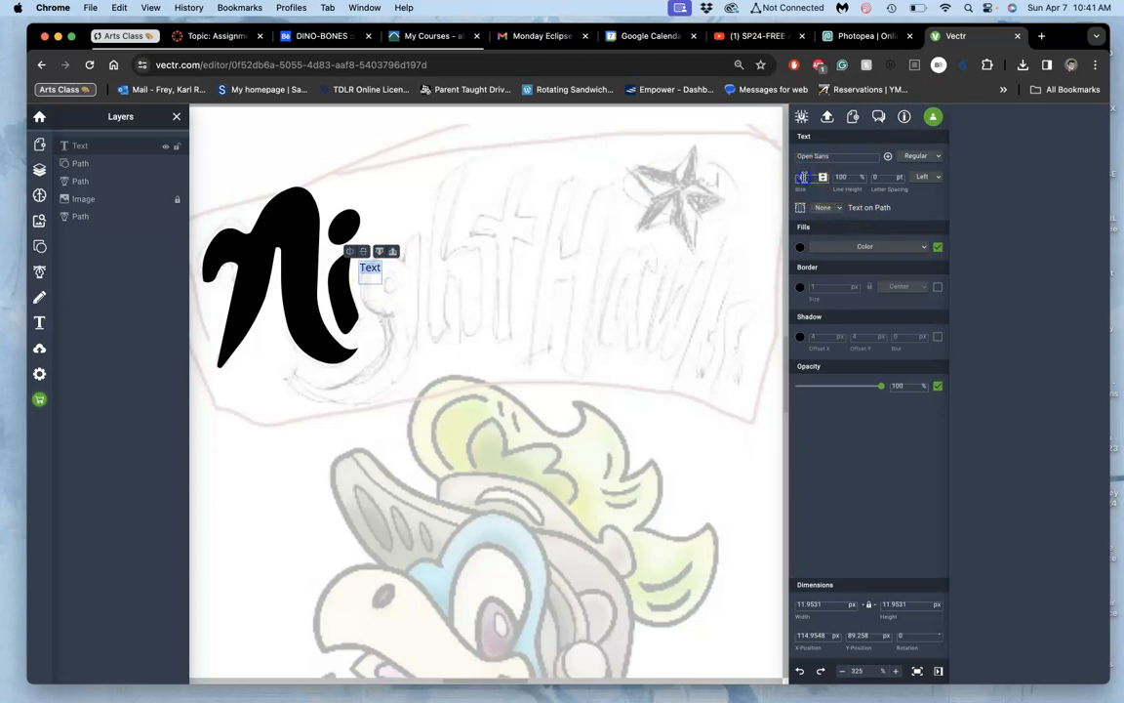
type("200")
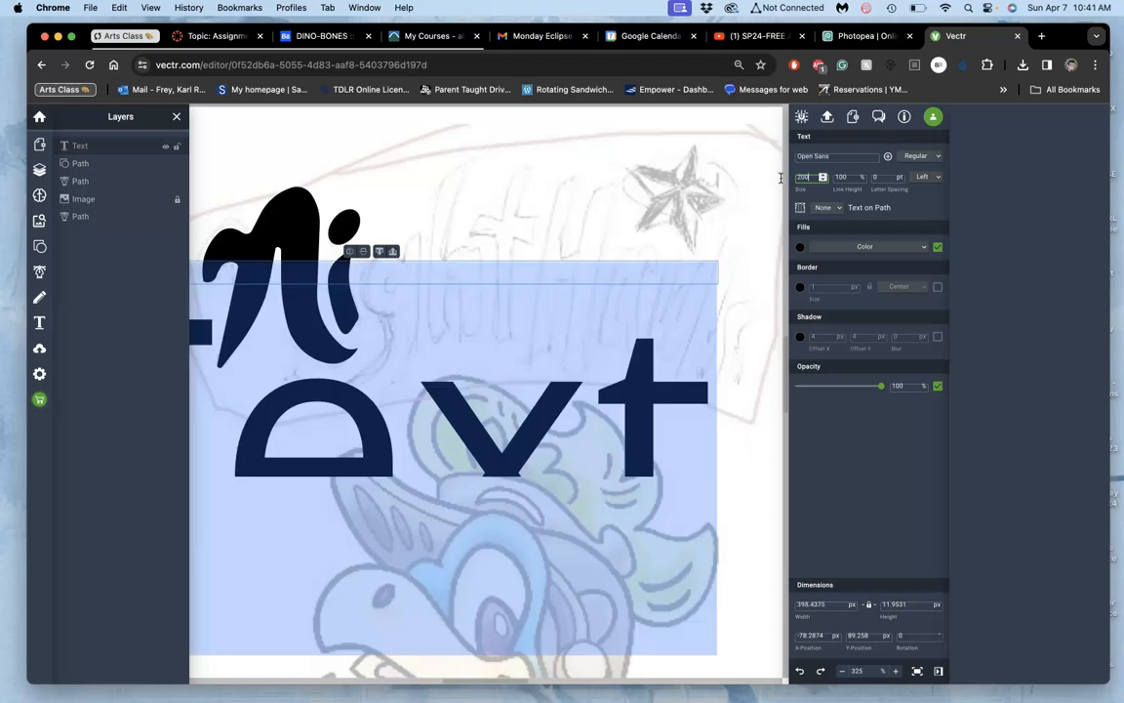
key("BackSpace")
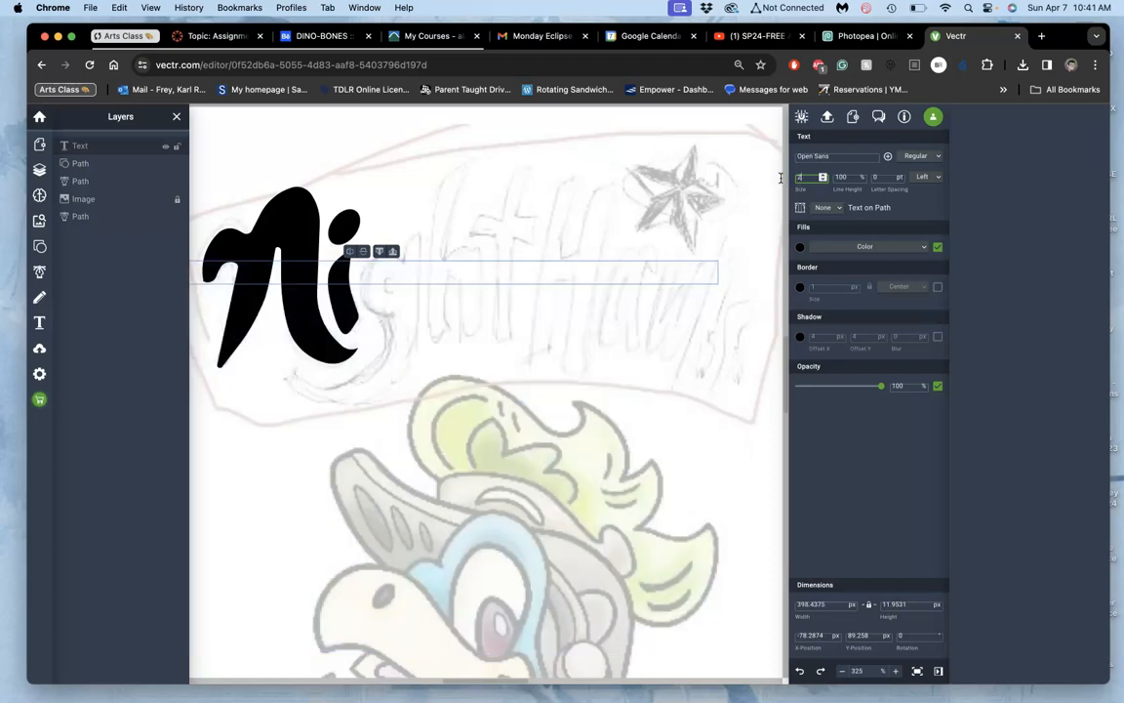
type("00")
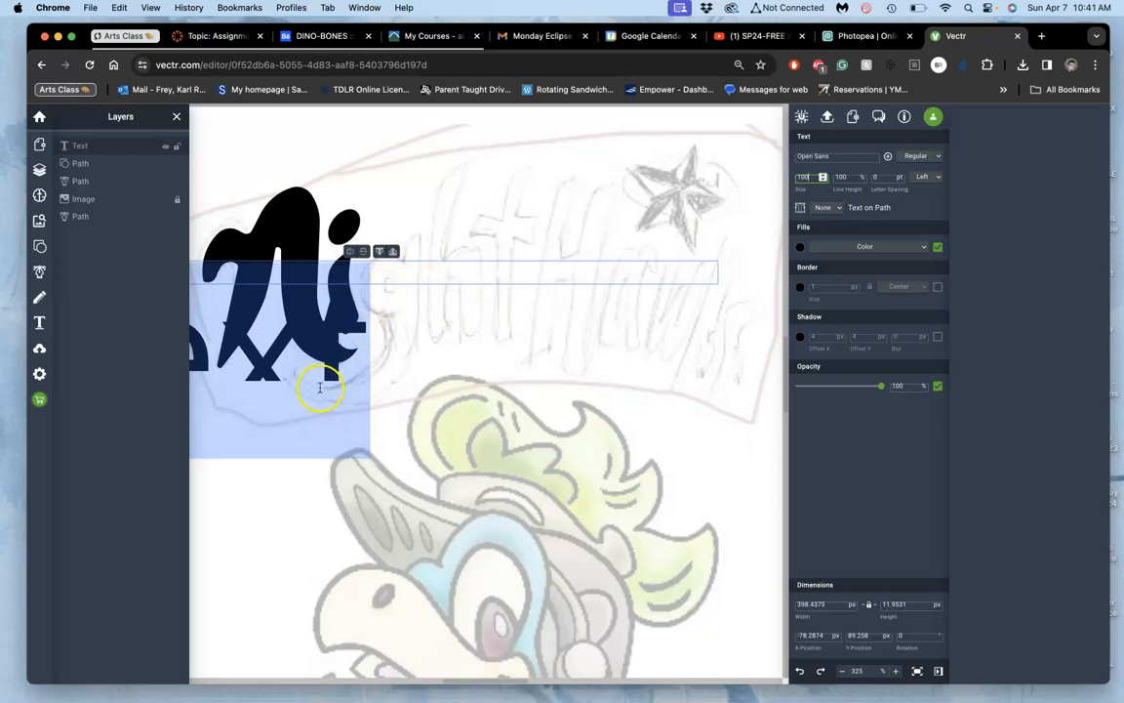
Step: Try to rotate and enlarge the placeholder text object over the sketched lettering, and delete it
left_click(268, 372)
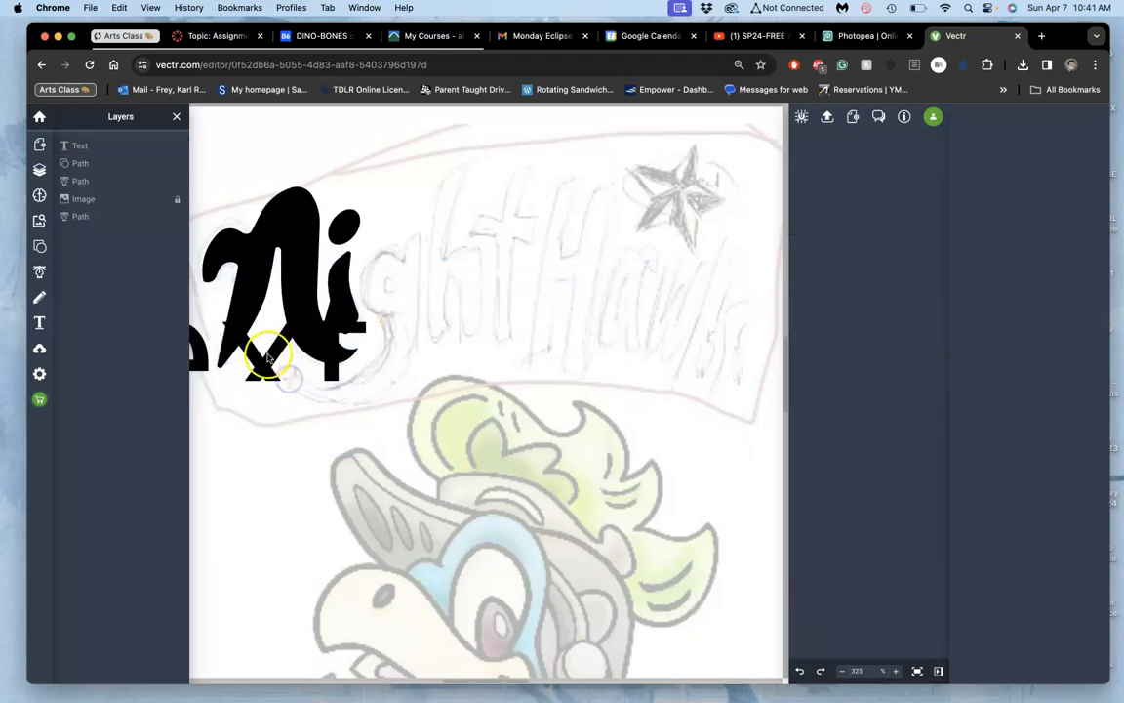
left_click(342, 376)
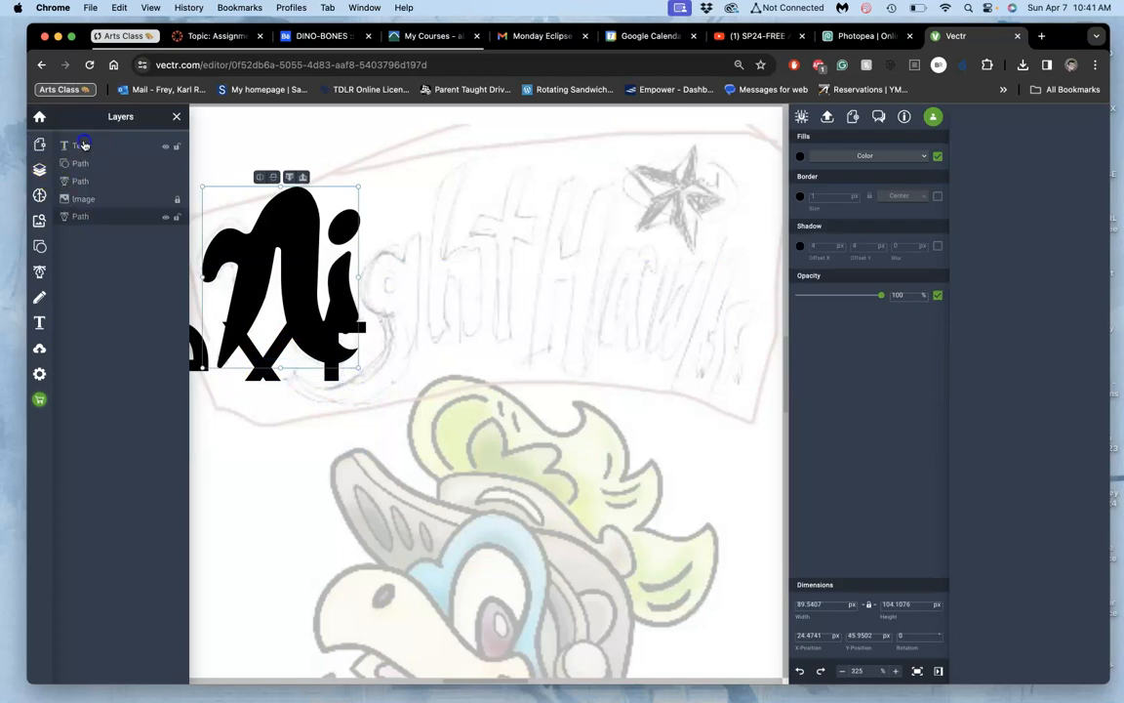
left_click(71, 146)
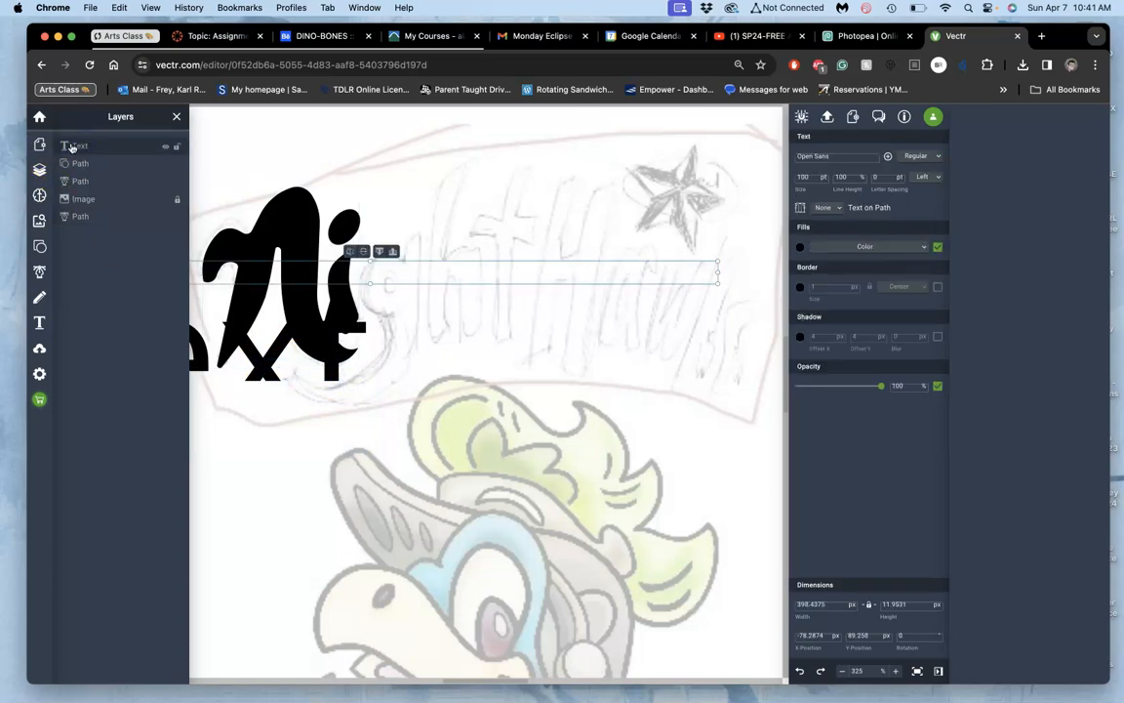
left_click(259, 342)
left_click(78, 147)
left_click_drag(370, 281, 403, 348)
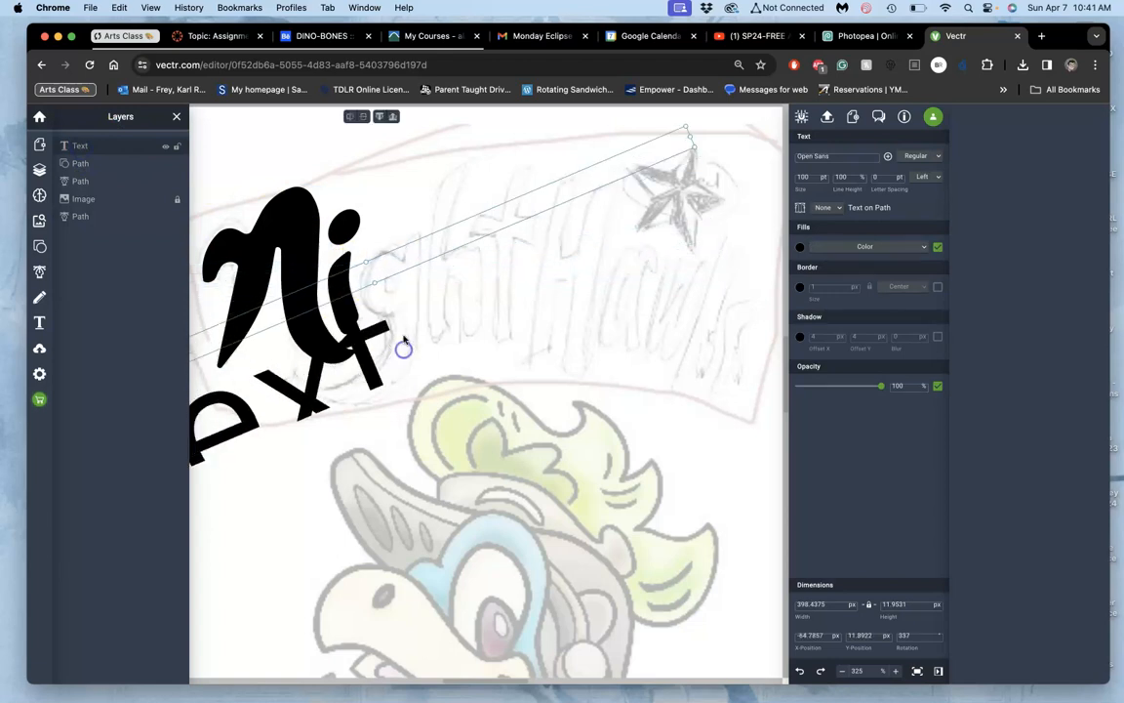
left_click(376, 284)
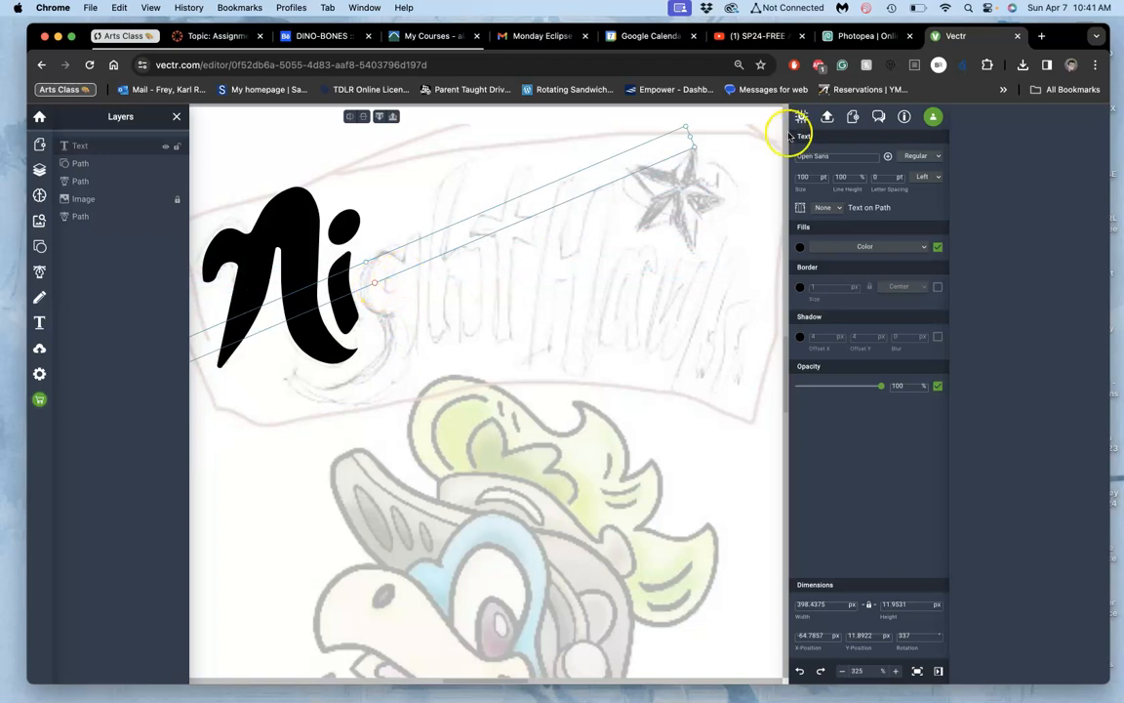
left_click_drag(696, 150, 771, 402)
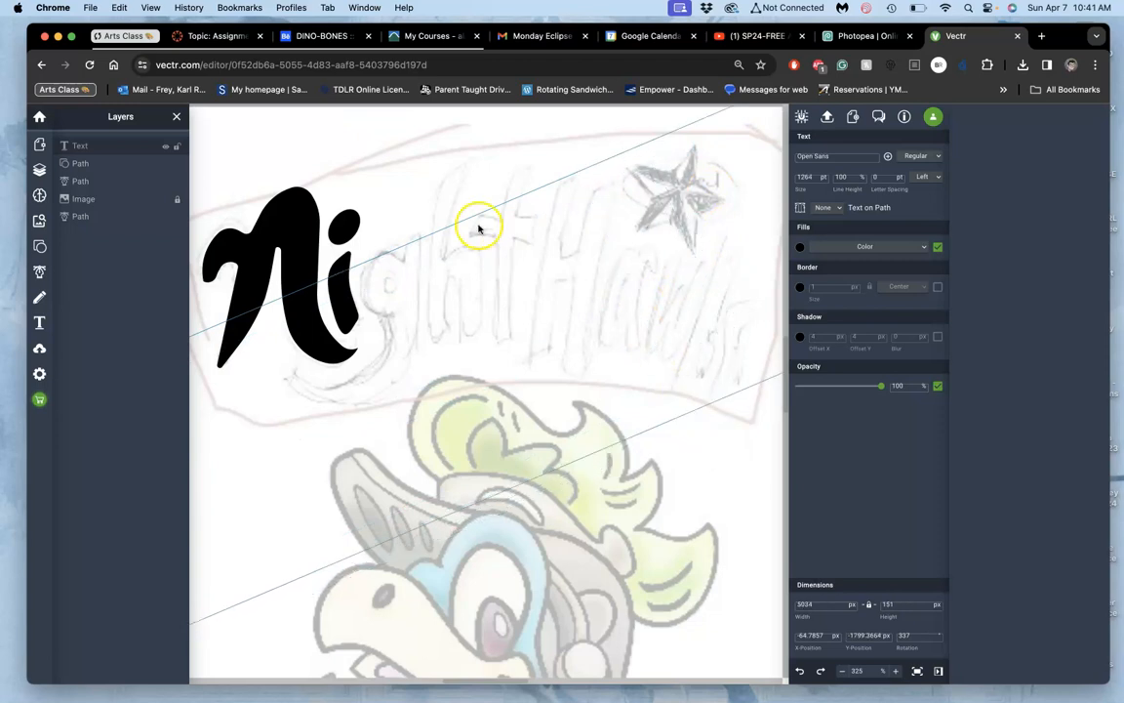
left_click(440, 229)
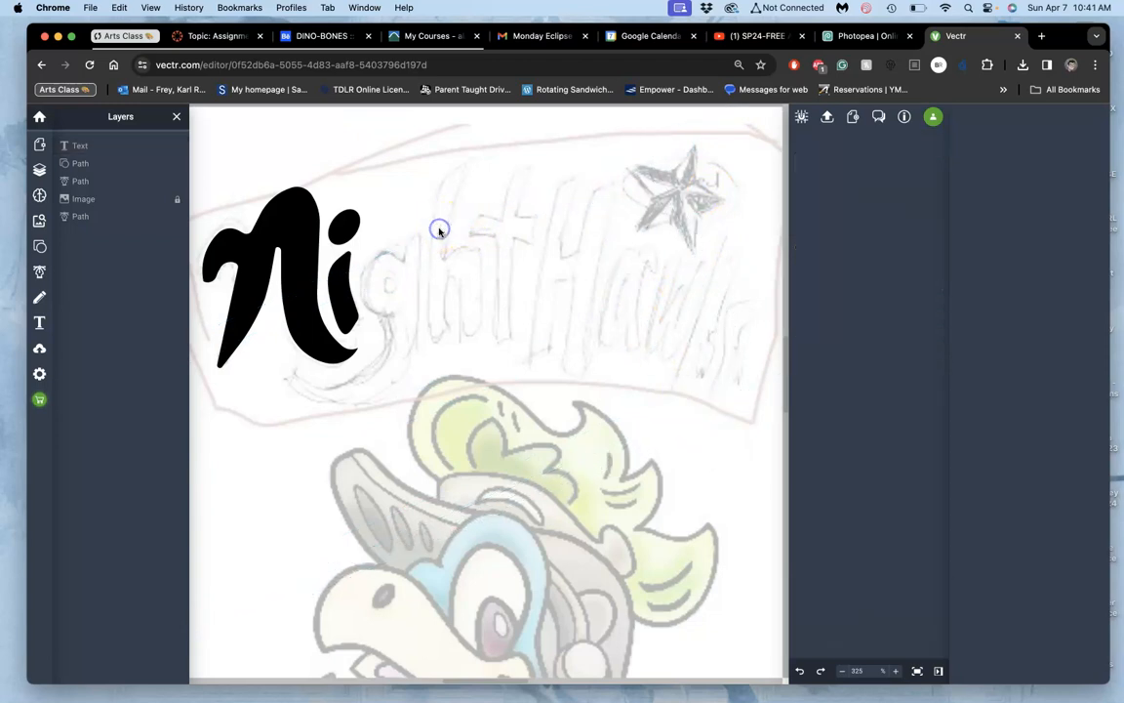
left_click(83, 147)
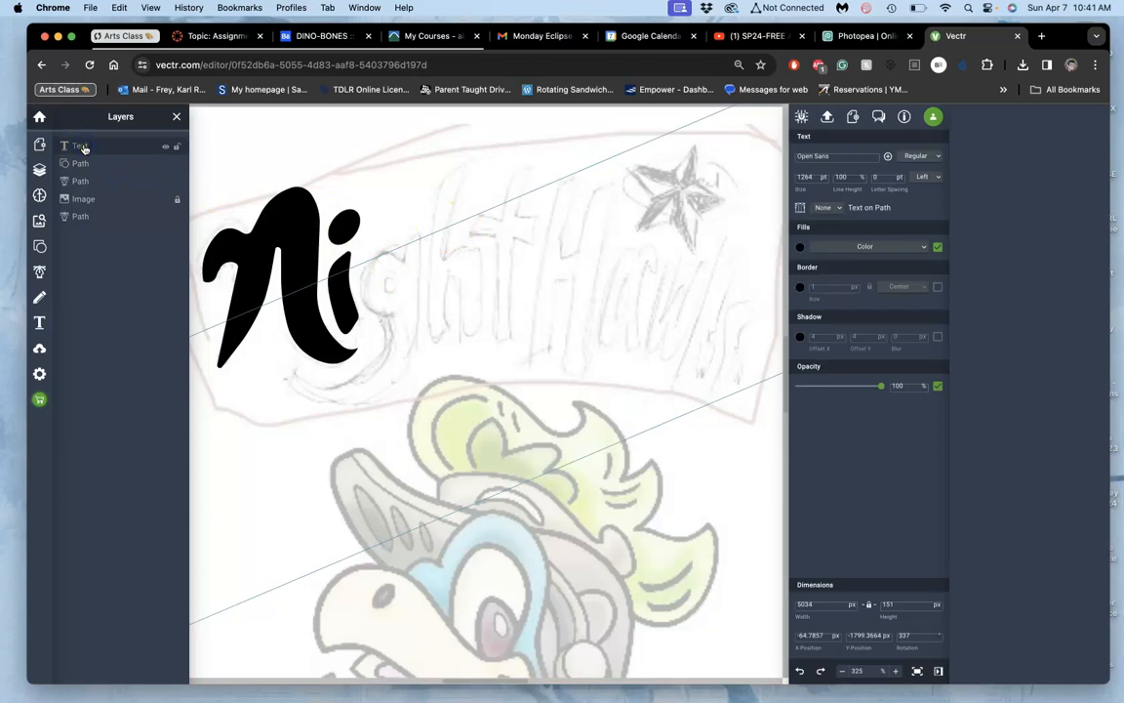
key("BackSpace")
Step: Add a new text object reading "ghtHawks" above the sketched g
left_click(42, 326)
left_click(396, 233)
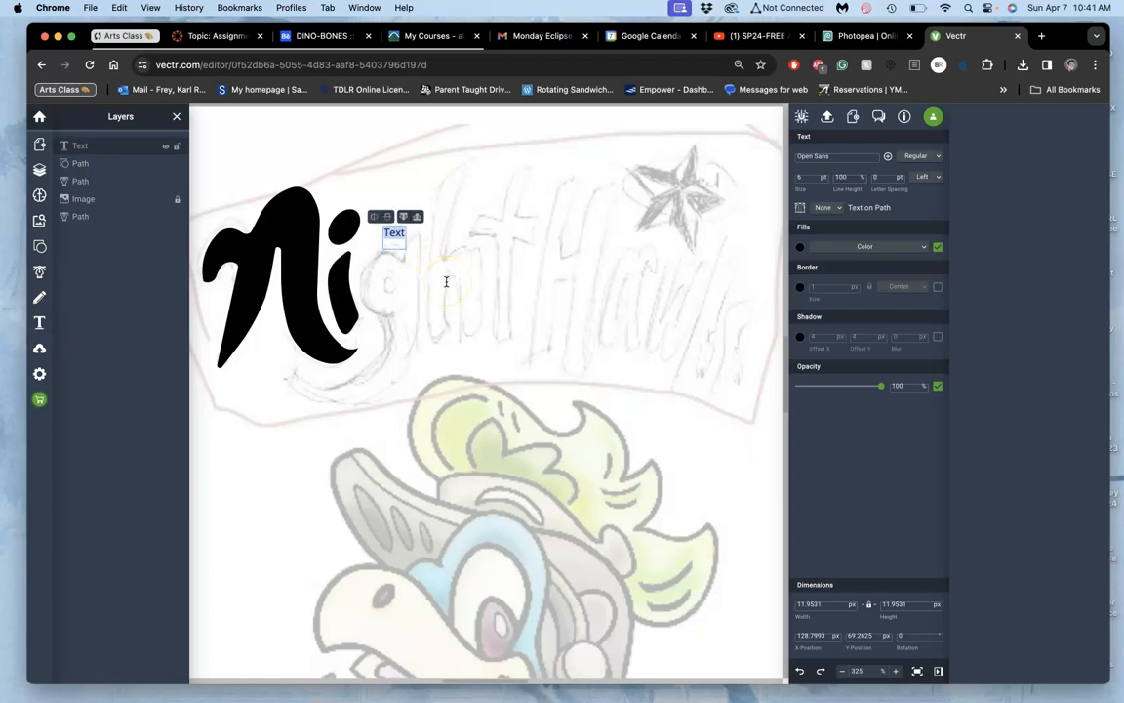
scroll(436, 252, "up", 1)
scroll(436, 251, "left", 1)
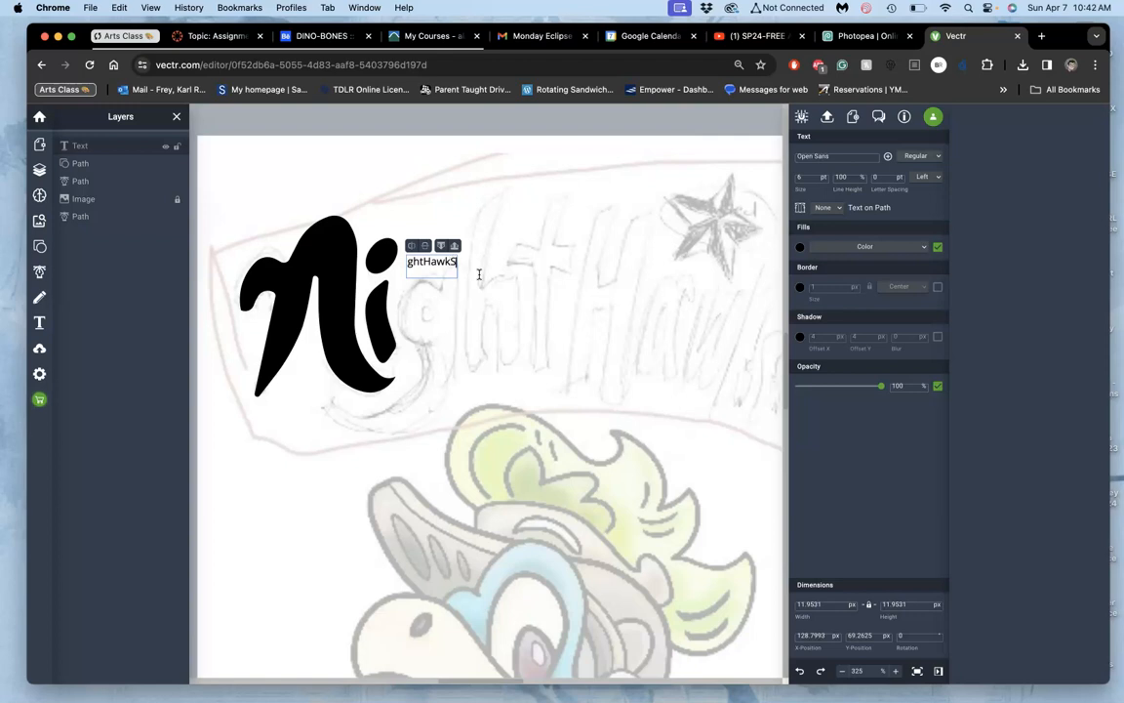
Step: Set the font size of the whole "ghtHawks" text to 33 pt
left_click(446, 263)
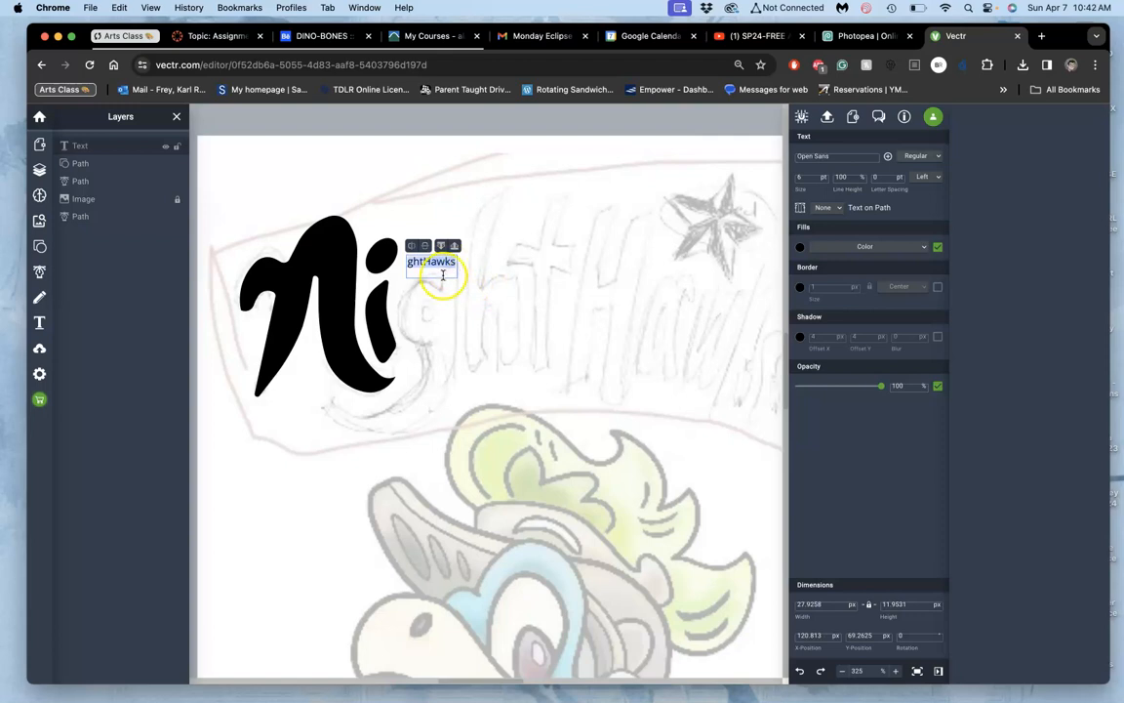
left_click(822, 177)
left_click(822, 177)
left_click(821, 177)
left_click(822, 177)
left_click(822, 177)
left_click(822, 177)
left_click(822, 177)
left_click(821, 177)
left_click(822, 176)
left_click(821, 176)
left_click(821, 177)
left_click(822, 177)
left_click(821, 177)
left_click(821, 177)
left_click(821, 176)
left_click(822, 176)
left_click(821, 177)
left_click(822, 176)
left_click(821, 177)
left_click(822, 176)
left_click(822, 176)
left_click(821, 177)
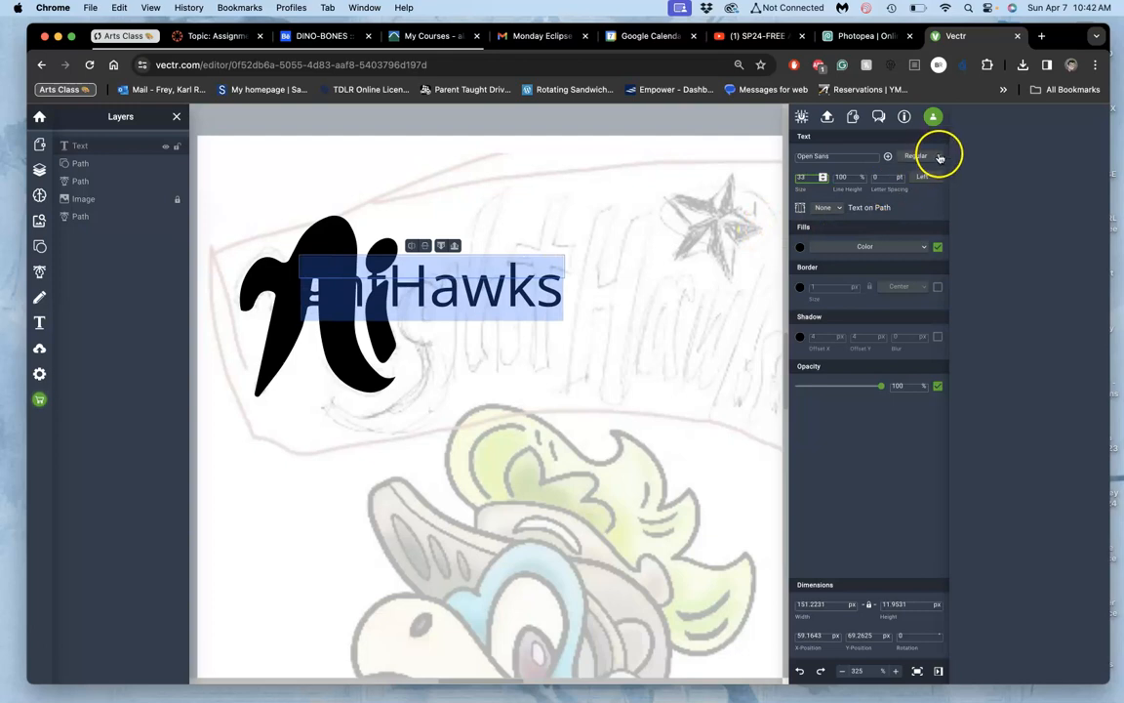
Step: Enlarge the browser page display to 110% with the "ghtHawks" text in view
left_click(670, 65)
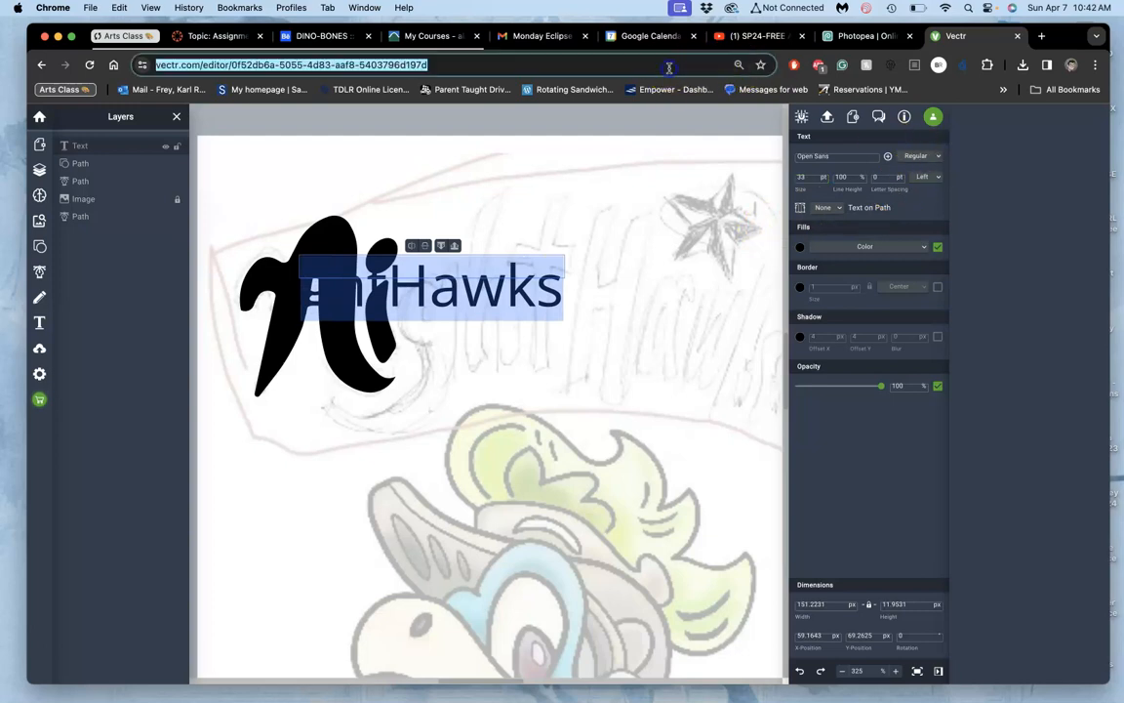
key("super+equal")
key("super+equal")
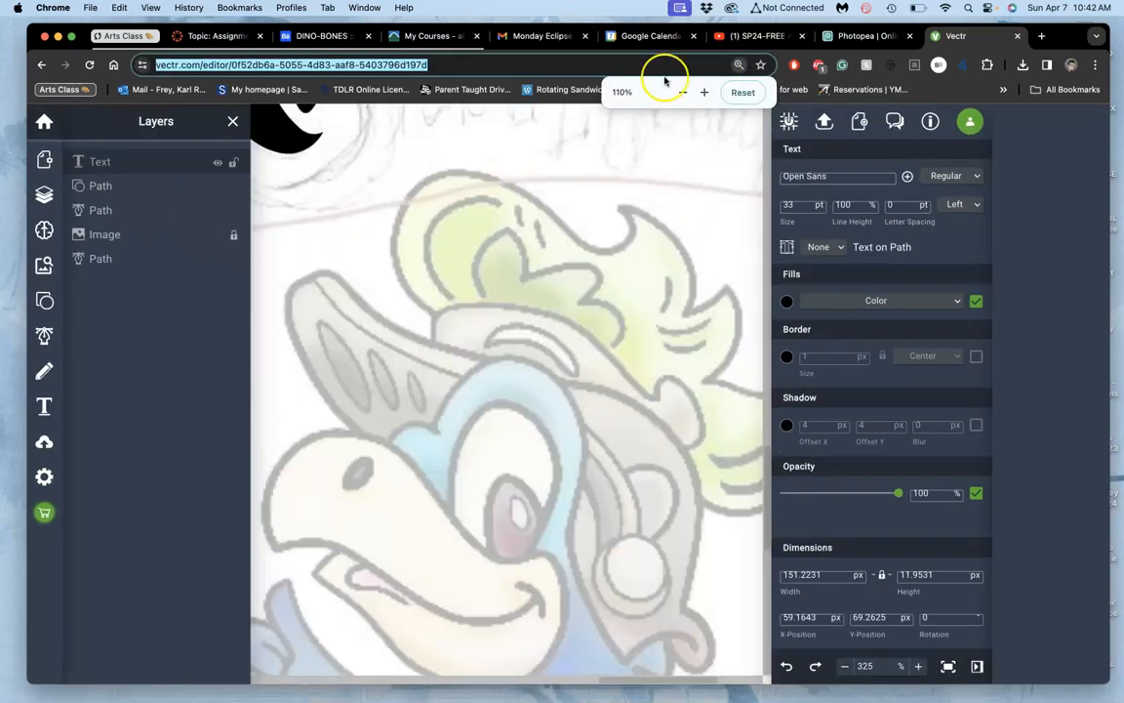
scroll(484, 244, "up", 10)
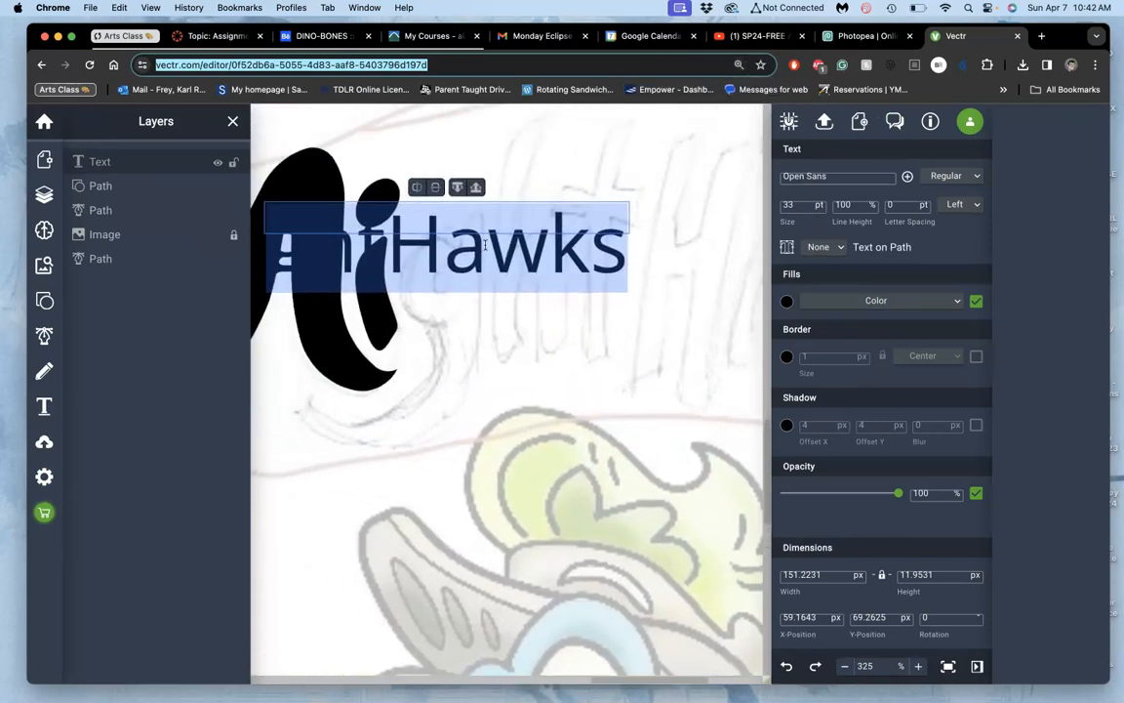
scroll(485, 245, "up", 2)
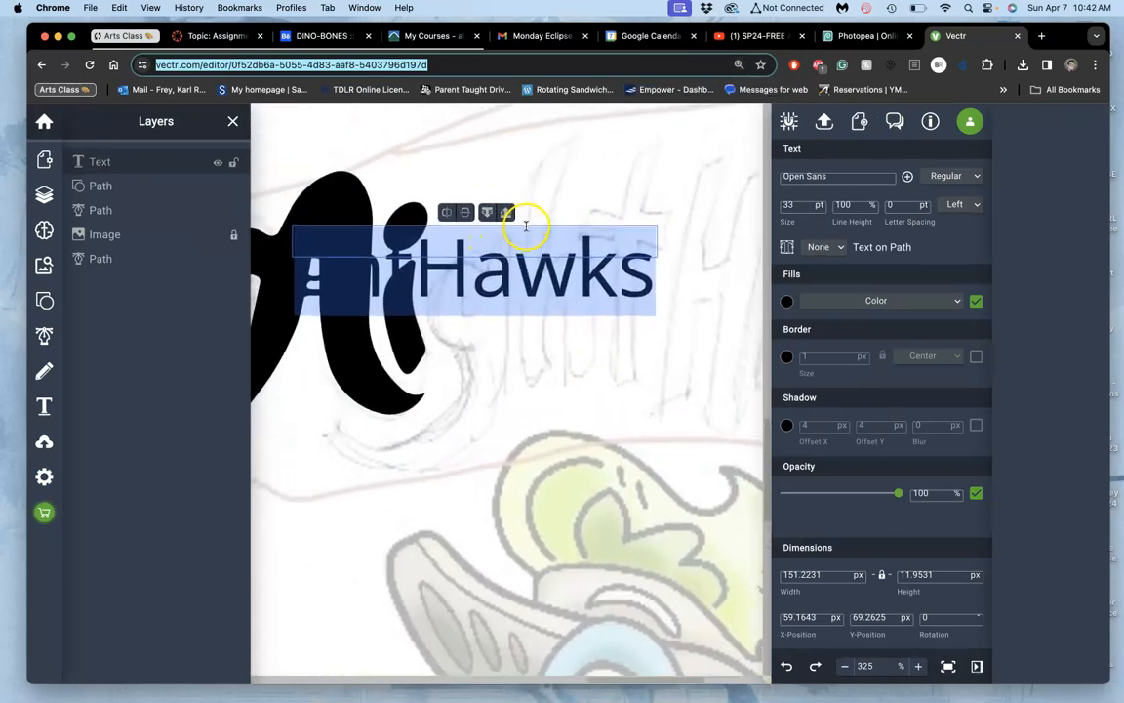
Step: Try to enlarge the "ghtHawks" text object by its frame, and delete it
left_click(526, 226)
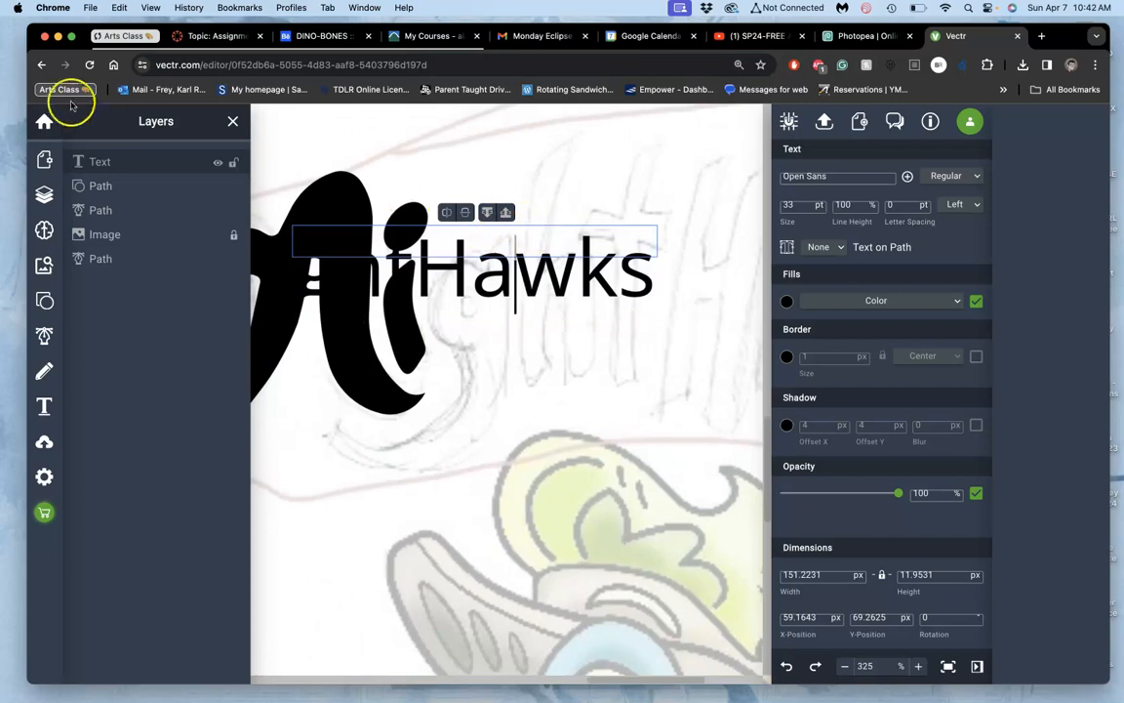
left_click(537, 267)
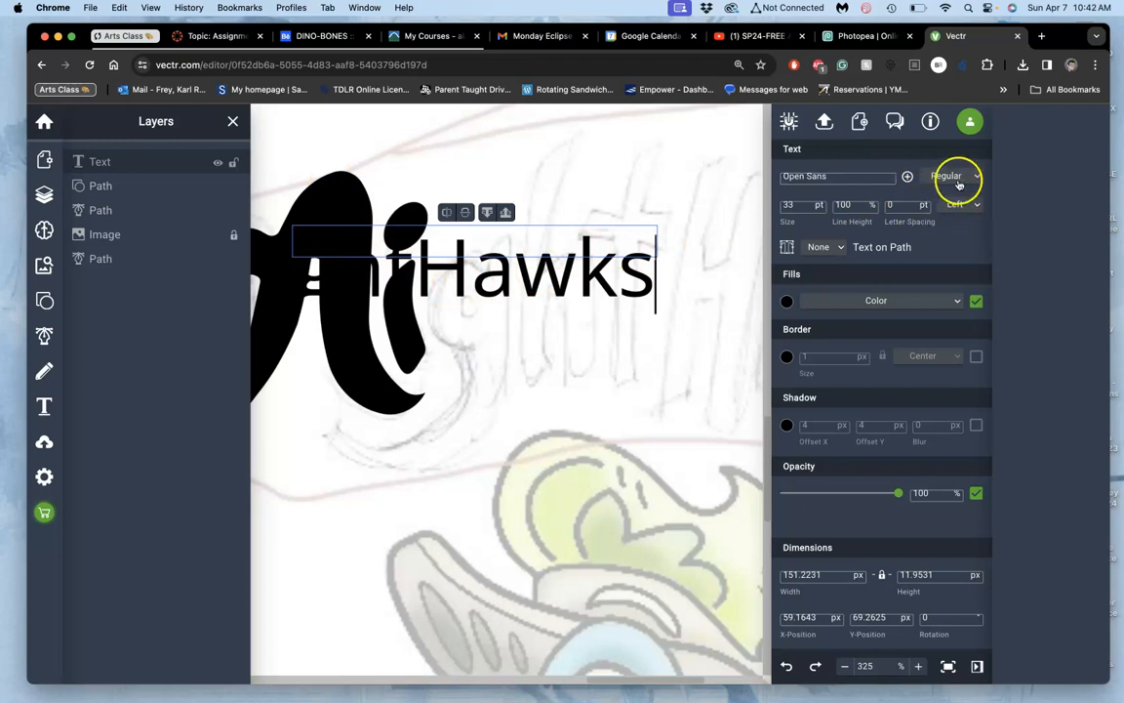
left_click(526, 275)
left_click(452, 279)
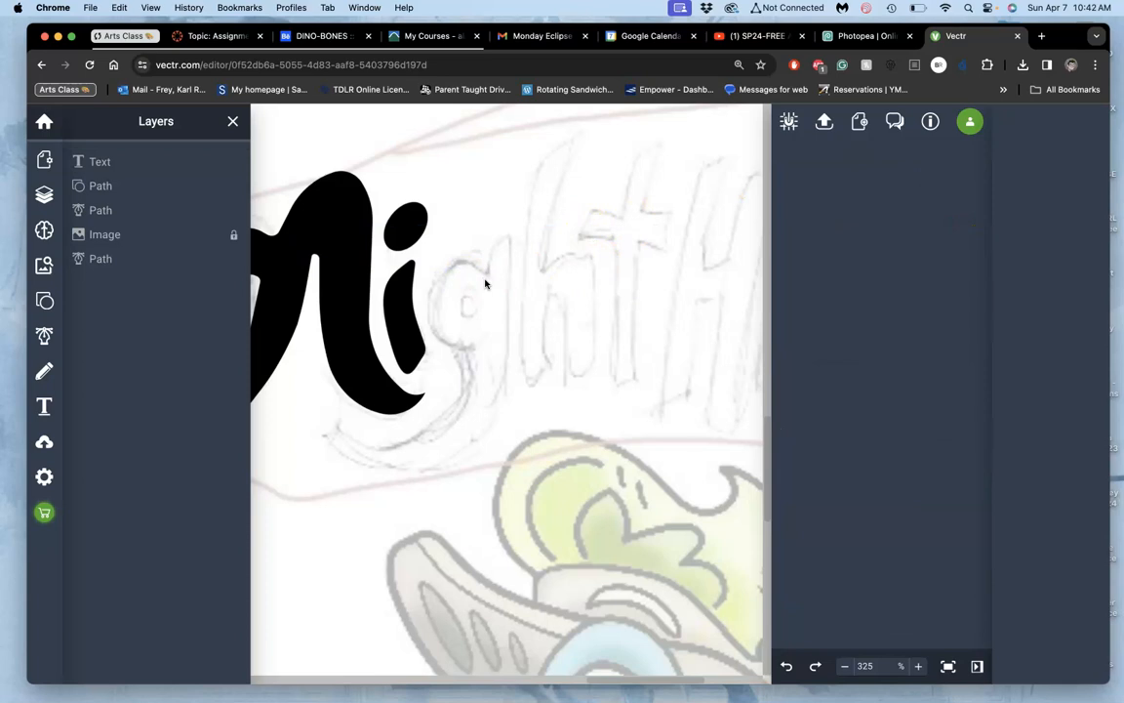
left_click(98, 164)
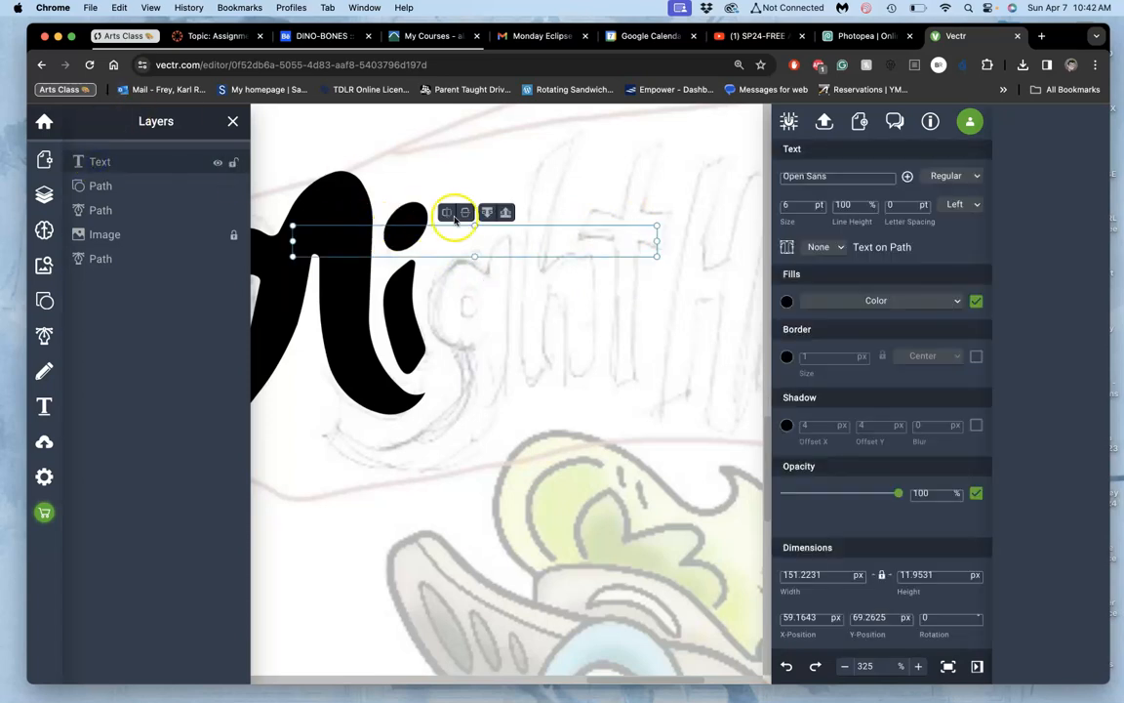
left_click_drag(654, 256, 819, 561)
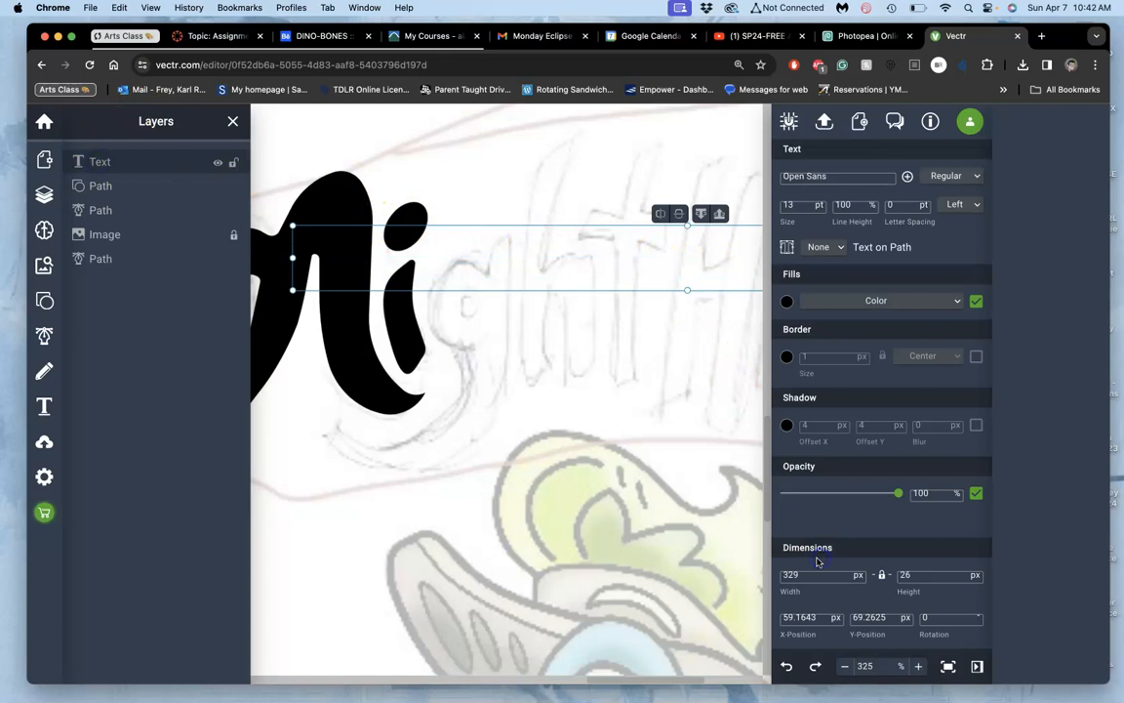
left_click(583, 227)
left_click(98, 164)
key("Delete")
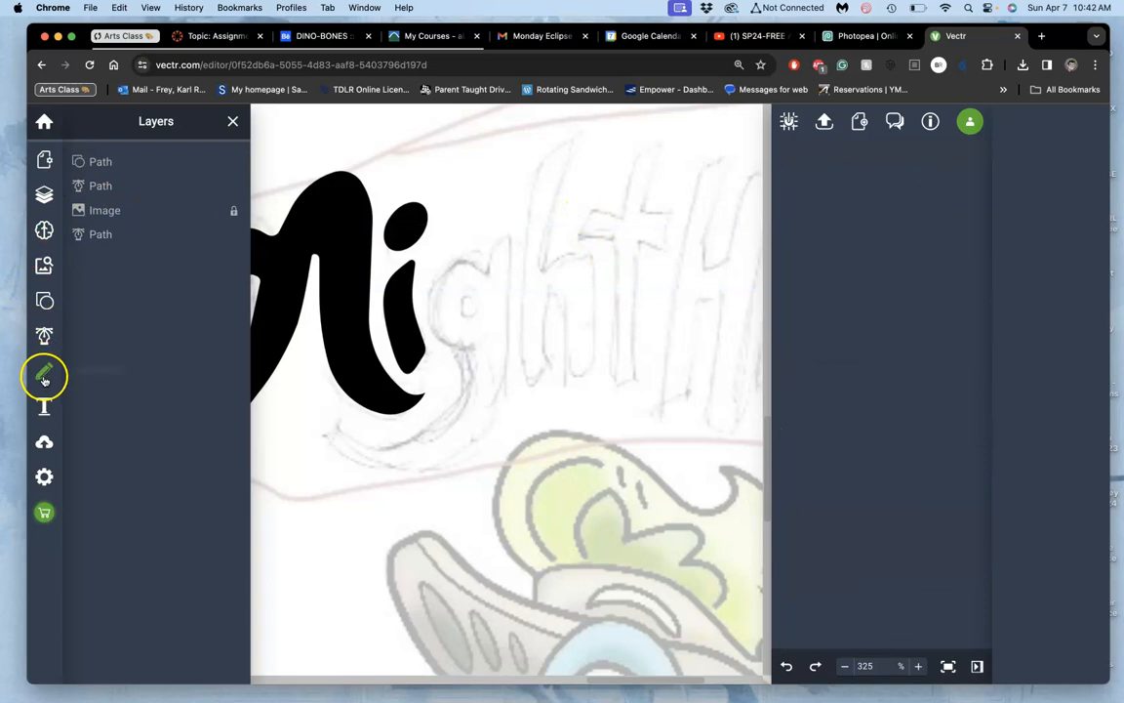
Step: Add a new text object over the sketched g and set its font size to 14 pt
left_click(43, 408)
left_click(452, 295)
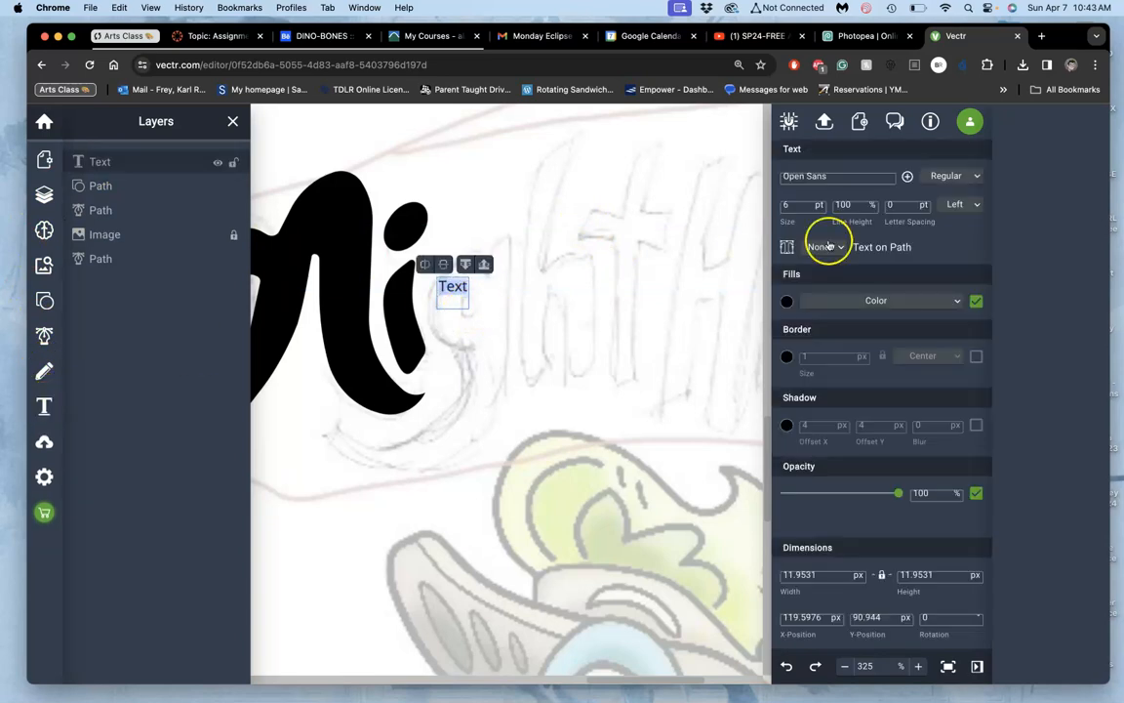
left_click(818, 203)
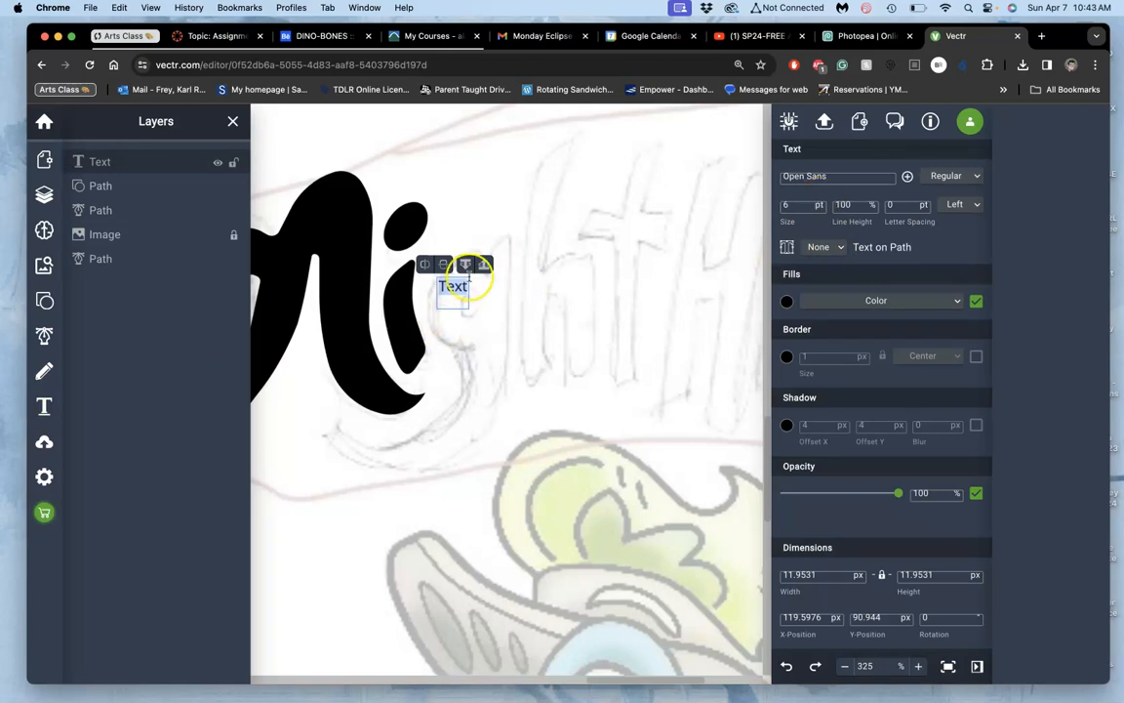
left_click(818, 203)
left_click(817, 202)
left_click(818, 203)
left_click(818, 203)
left_click(818, 203)
left_click(817, 203)
left_click(817, 203)
left_click(818, 203)
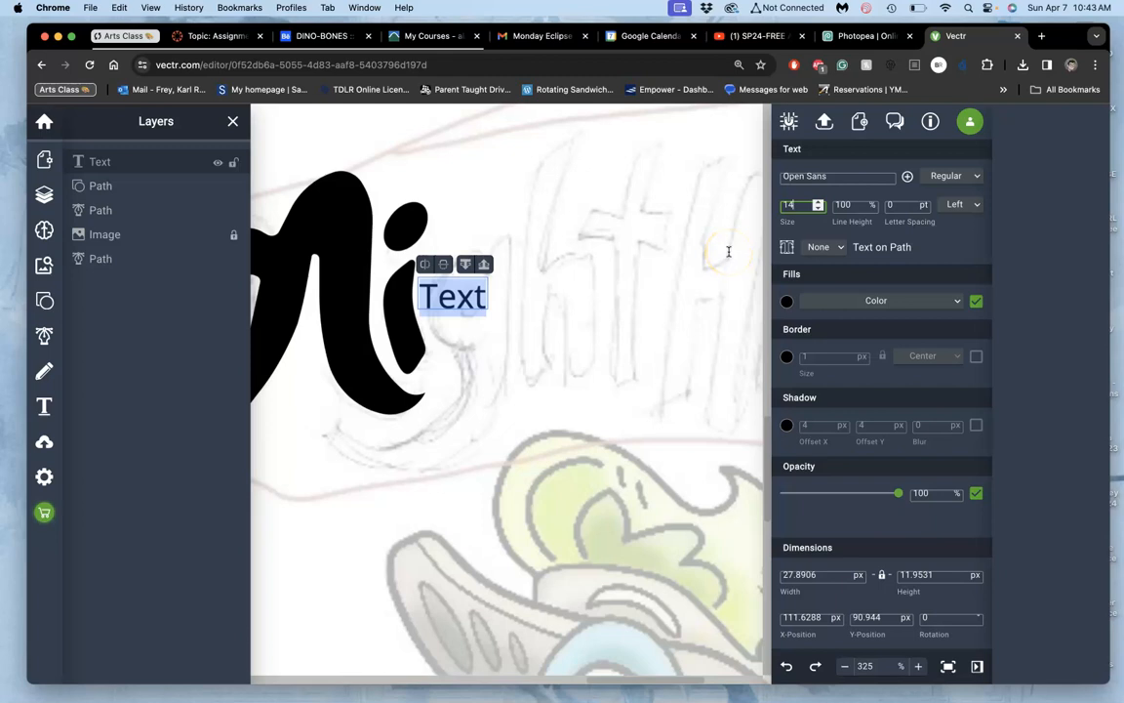
Step: Shift the new text object toward the sketched h and t, and replace its placeholder content with "ghtHawks"
left_click(470, 298)
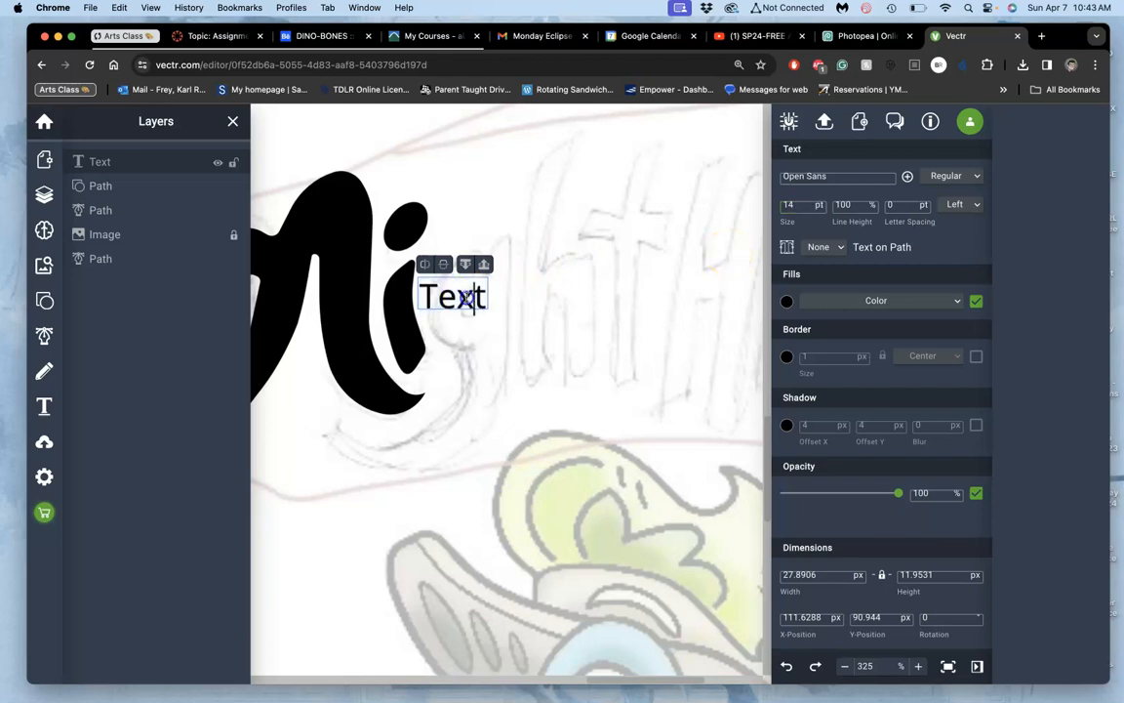
left_click_drag(482, 302, 576, 301)
double_click(575, 302)
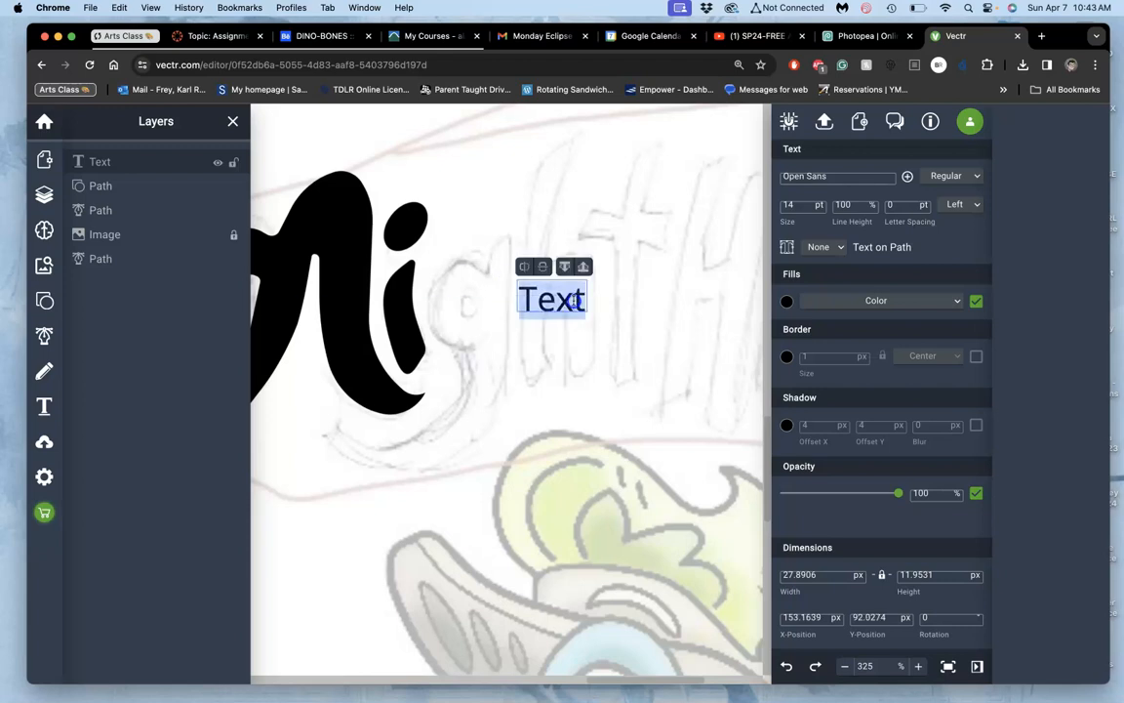
type("gh")
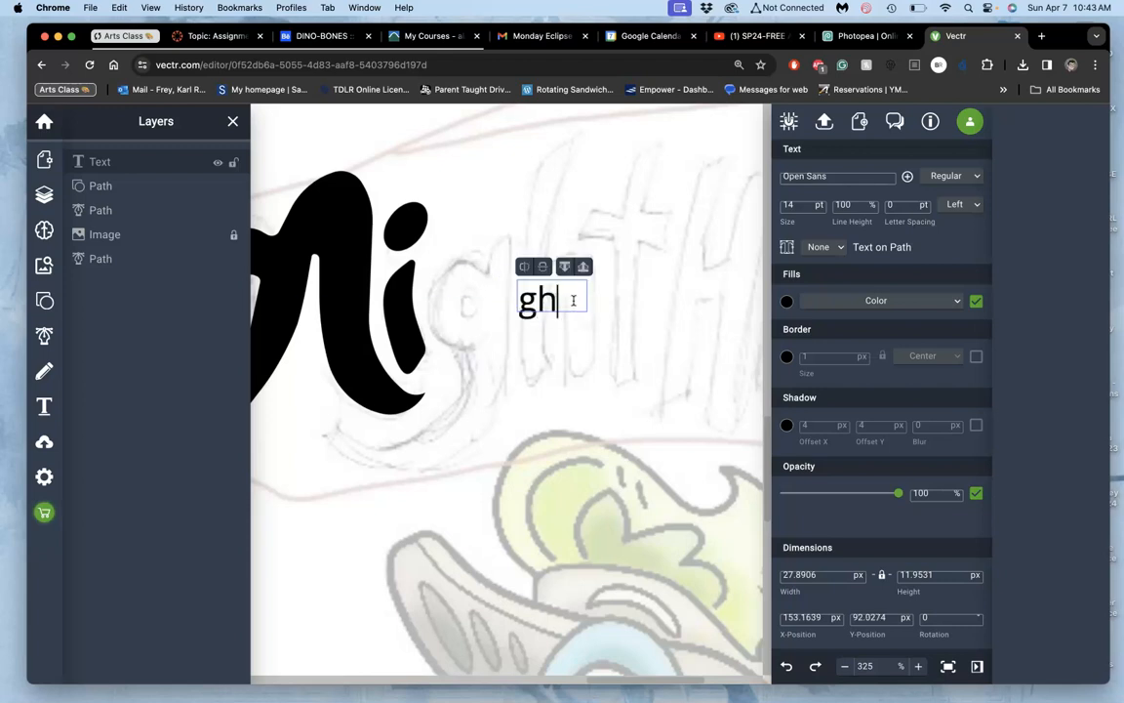
type("tHaw")
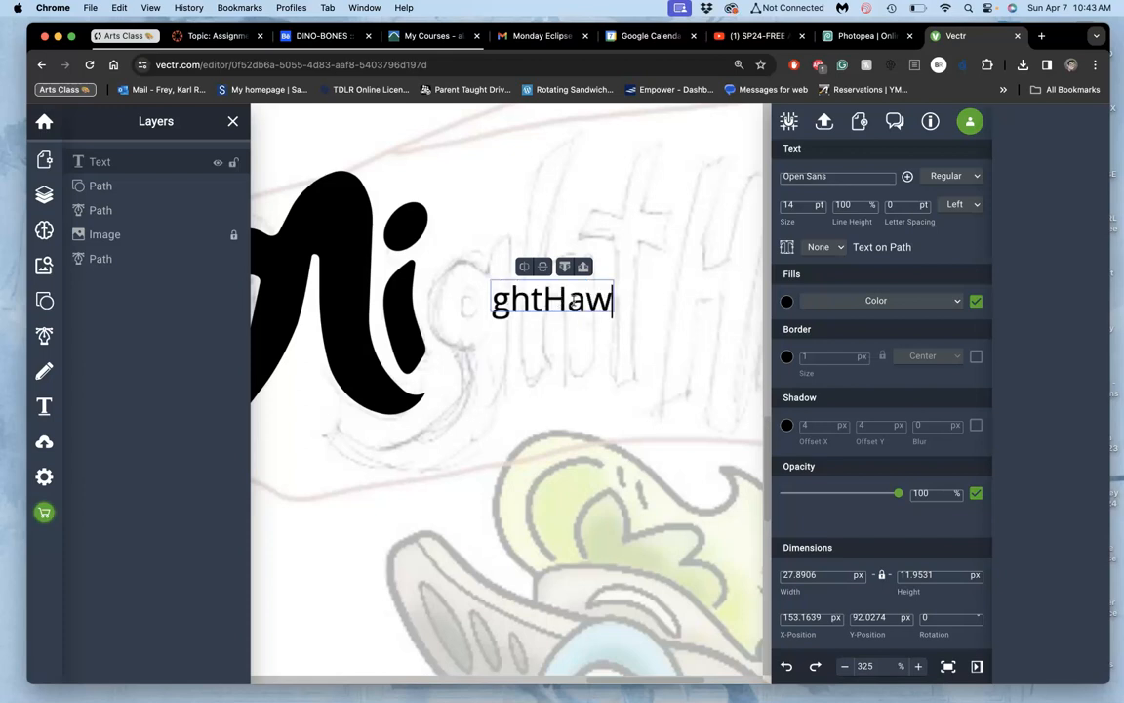
type("ks")
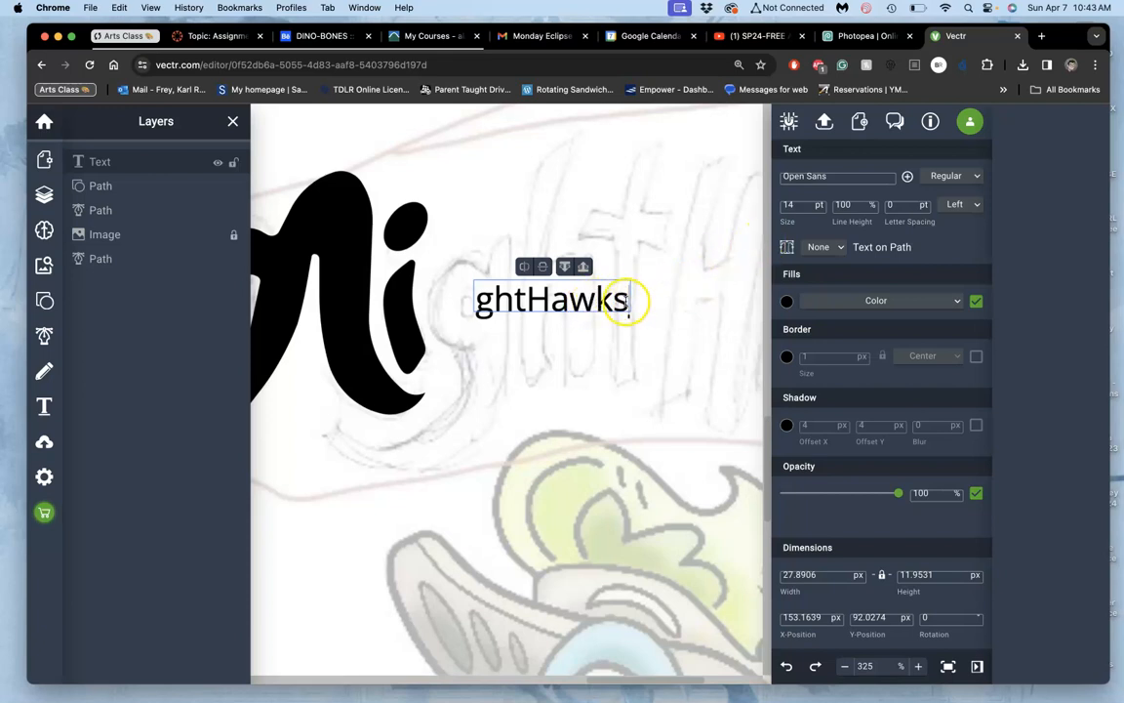
left_click_drag(627, 302, 662, 293)
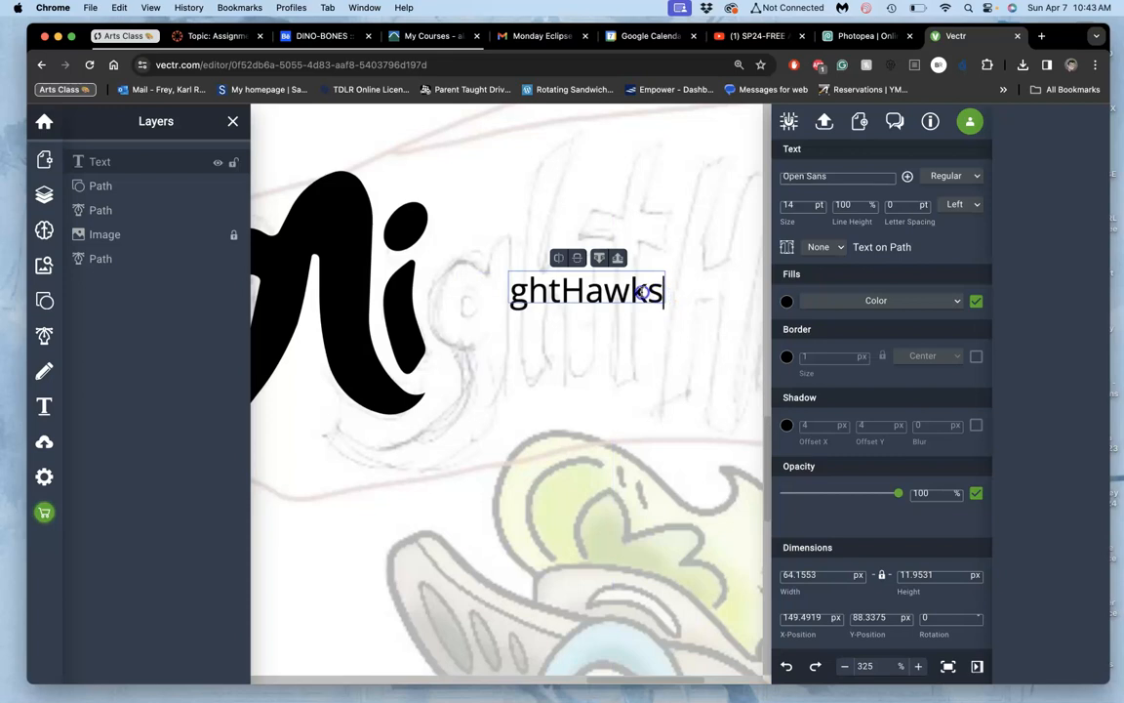
Step: Select the whole "ghtHawks" text and try the Oi font on it
double_click(642, 292)
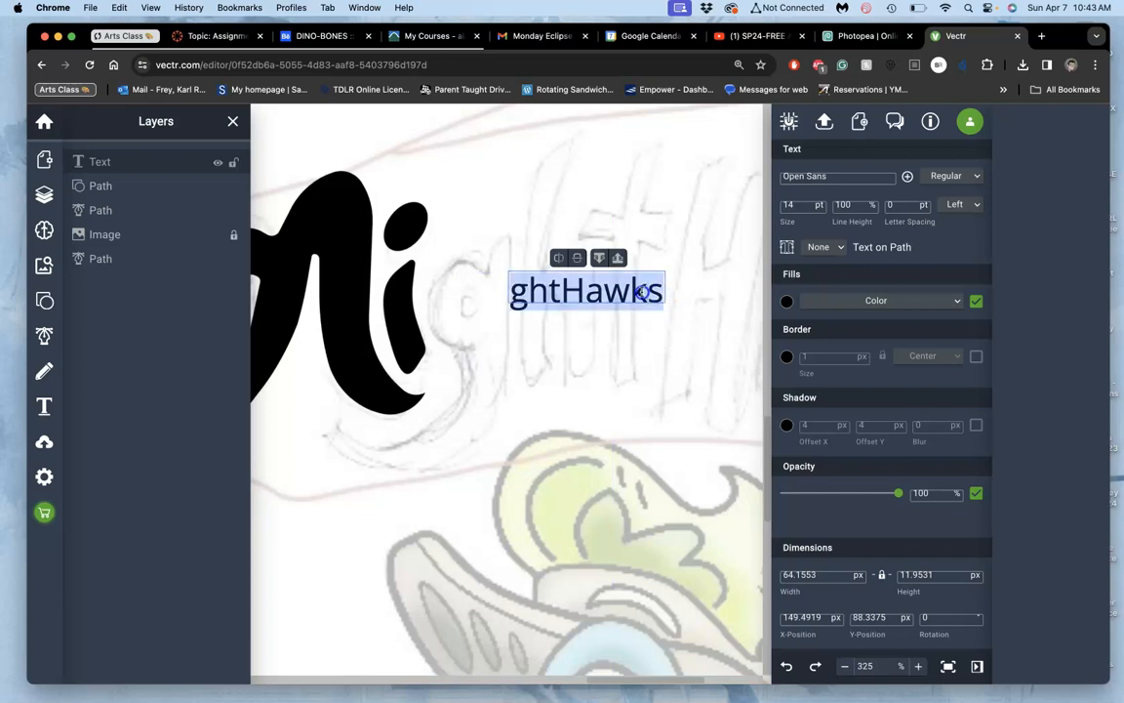
left_click(888, 175)
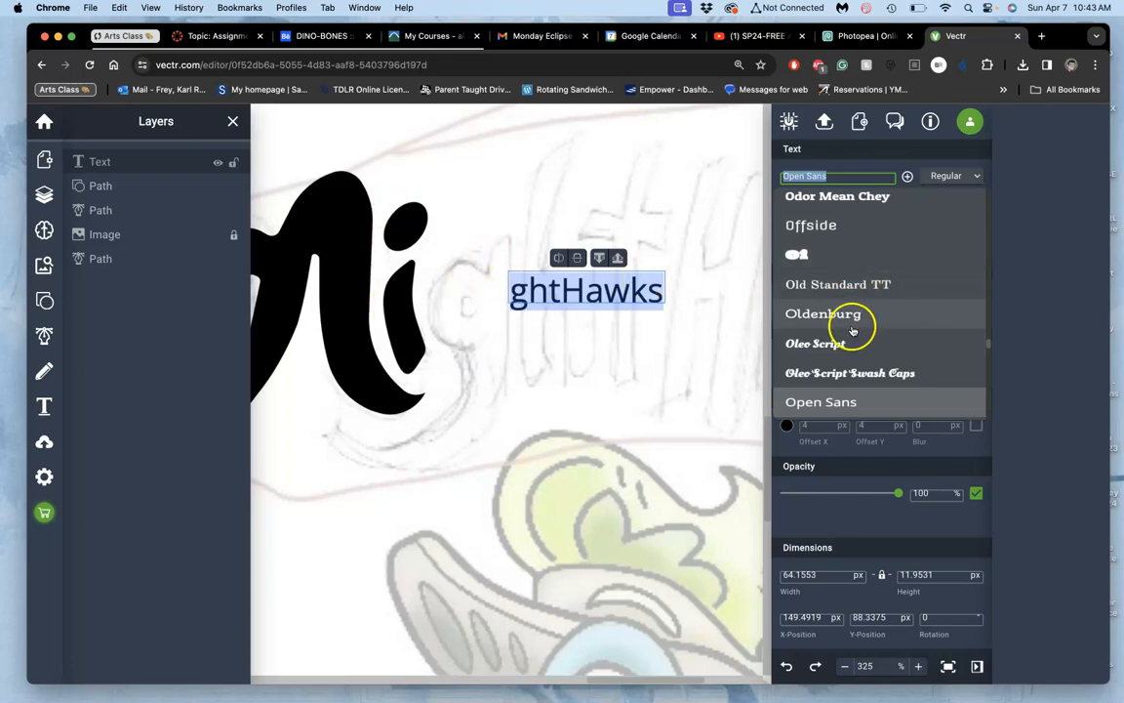
left_click(808, 254)
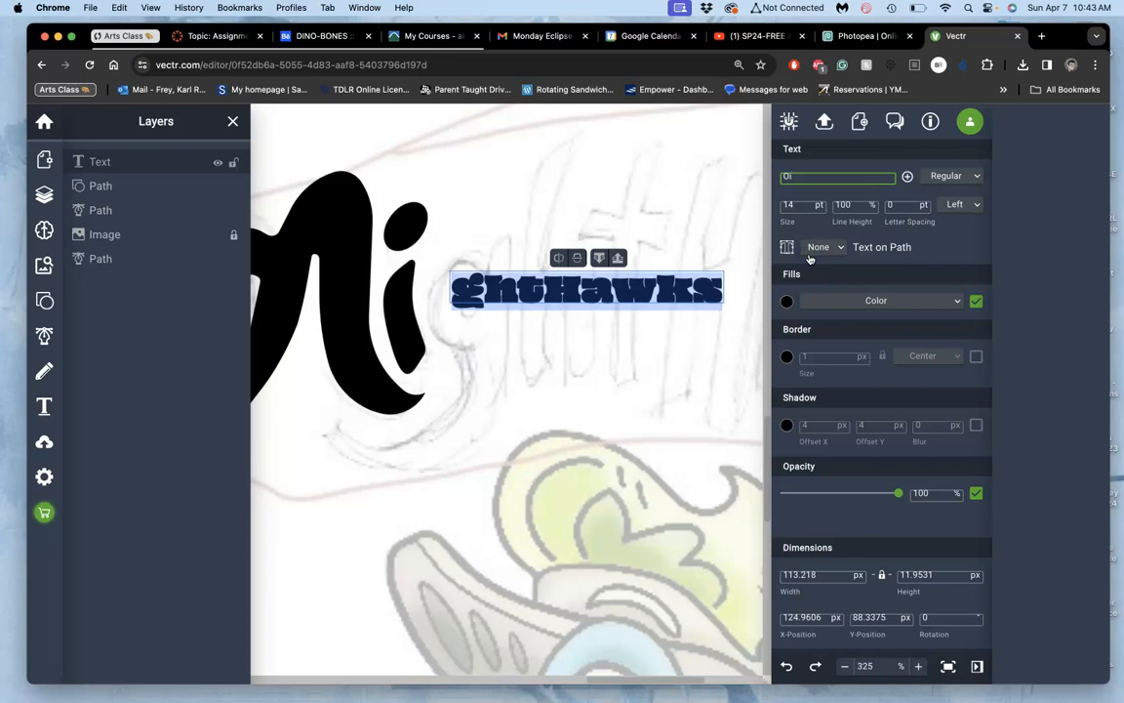
Step: Change the font of the "ghtHawks" text to Paytone One
left_click(812, 177)
scroll(828, 333, "down", 2)
scroll(829, 333, "down", 5)
scroll(828, 333, "down", 5)
scroll(829, 333, "down", 4)
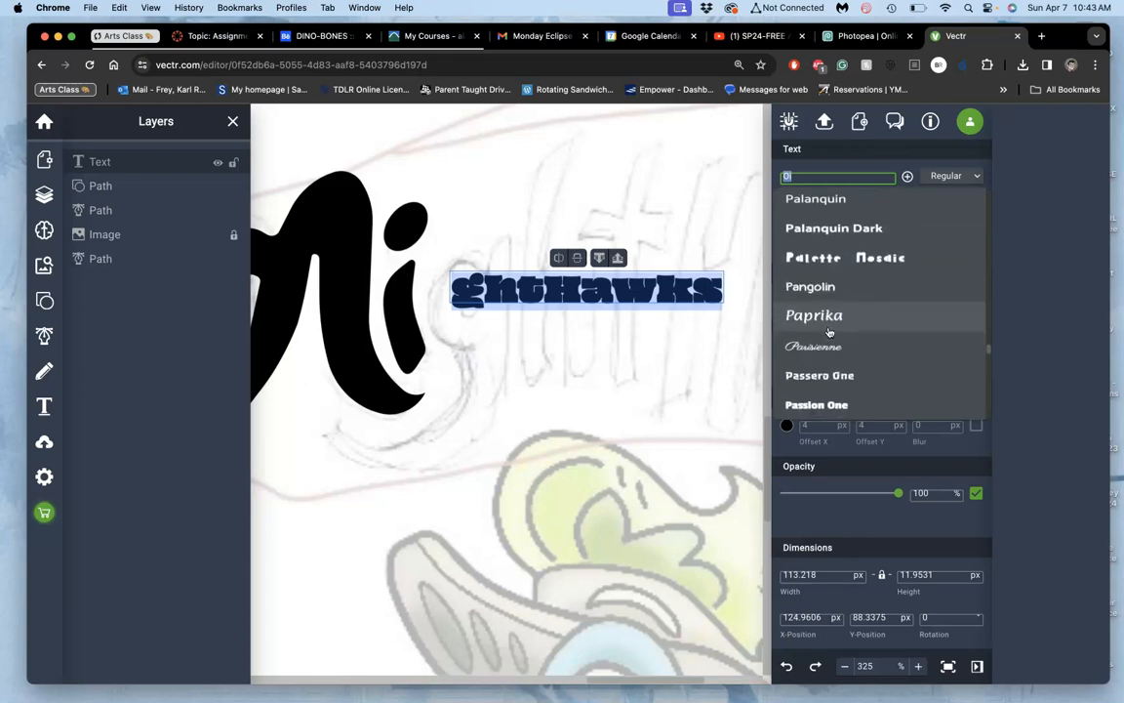
scroll(828, 333, "down", 5)
scroll(828, 333, "down", 3)
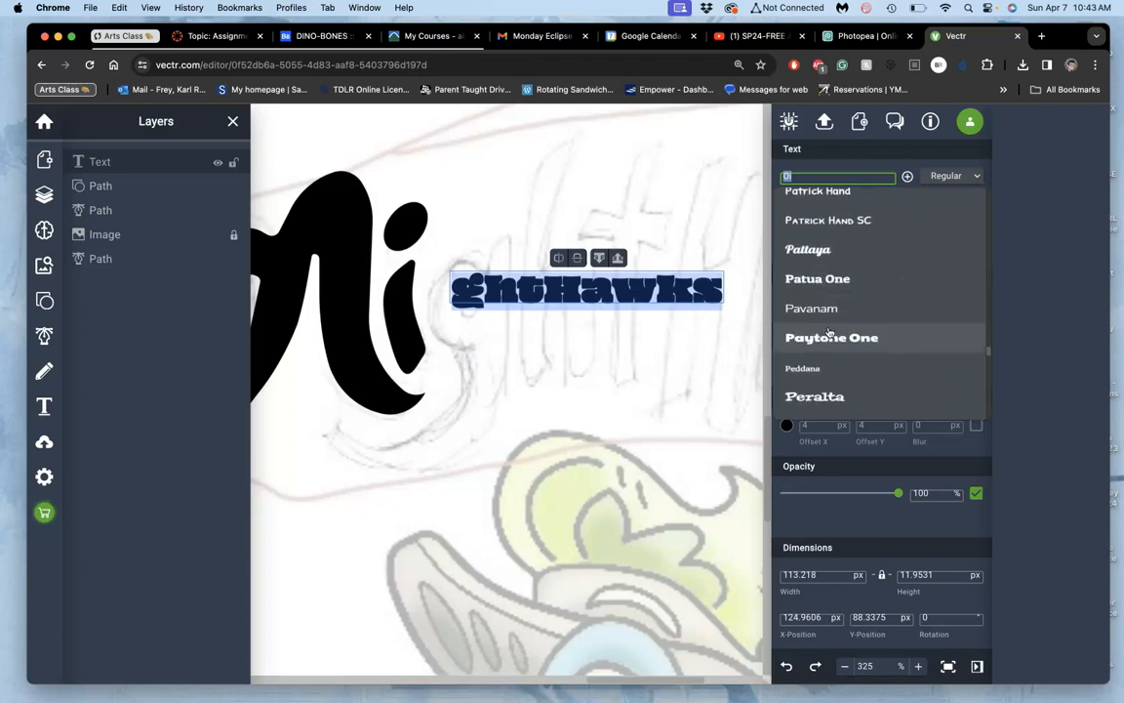
left_click(829, 337)
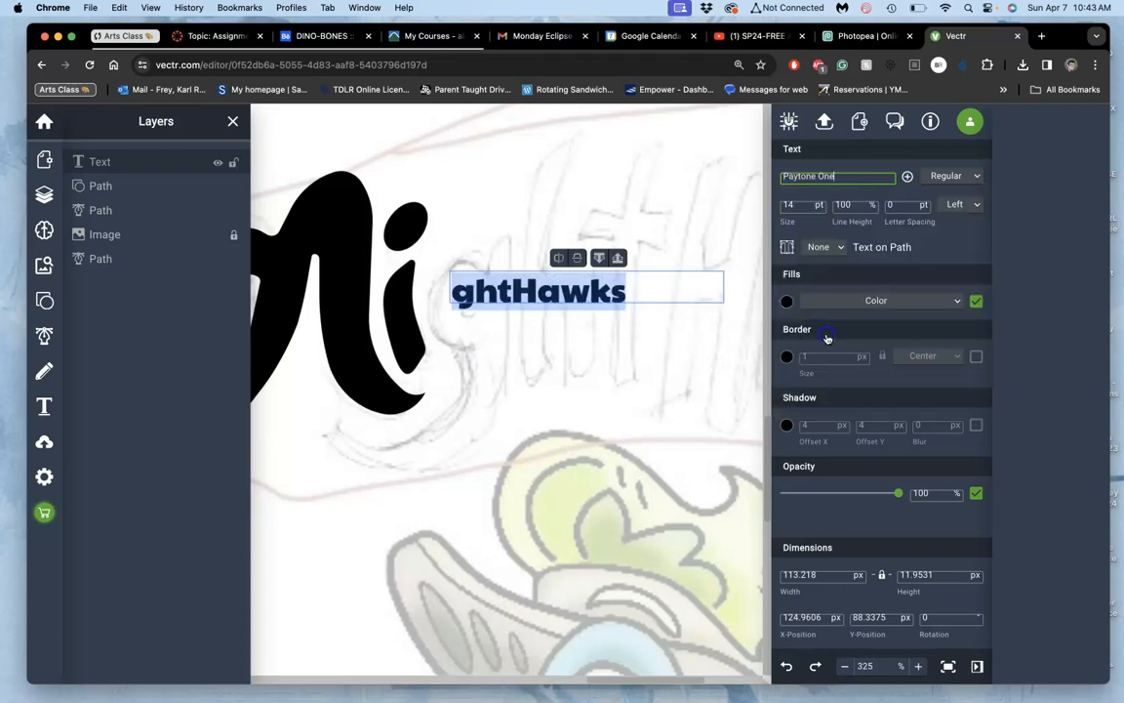
left_click(847, 178)
scroll(848, 338, "down", 5)
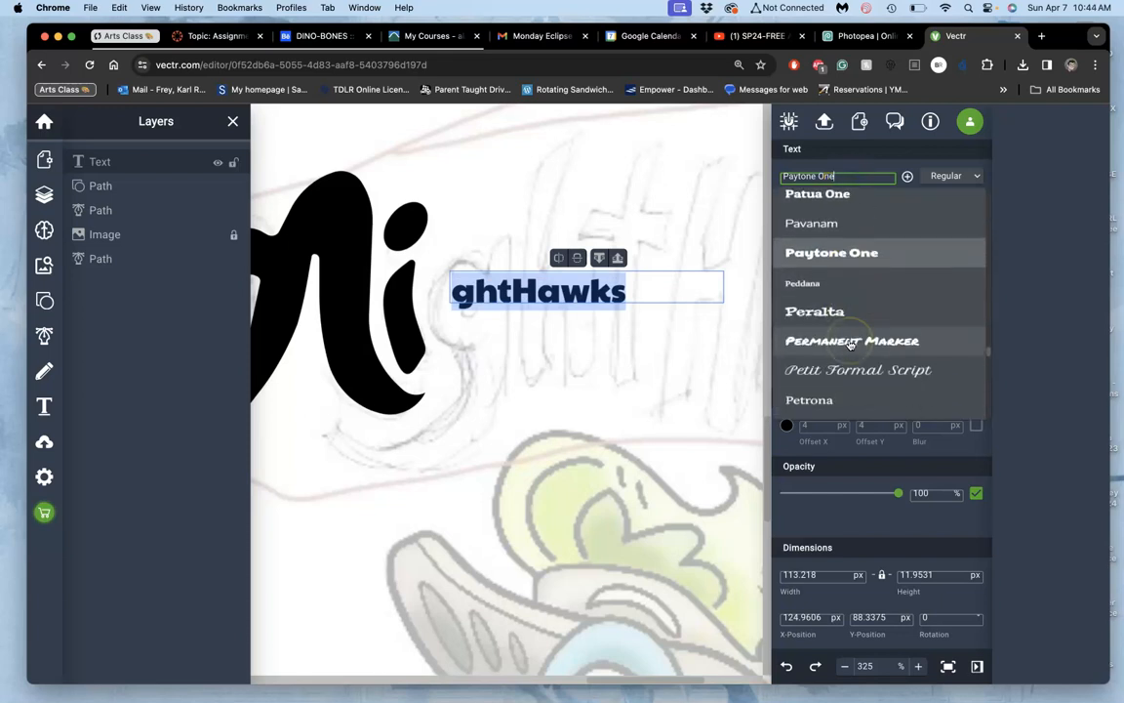
scroll(849, 344, "up", 20)
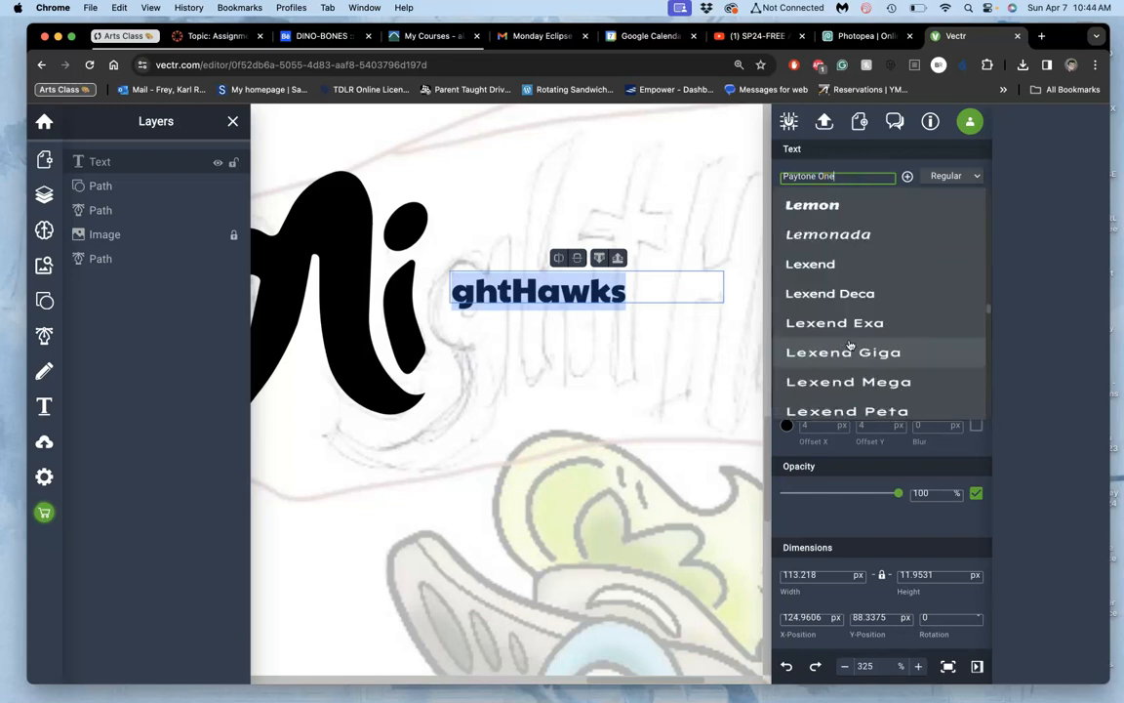
scroll(849, 344, "up", 20)
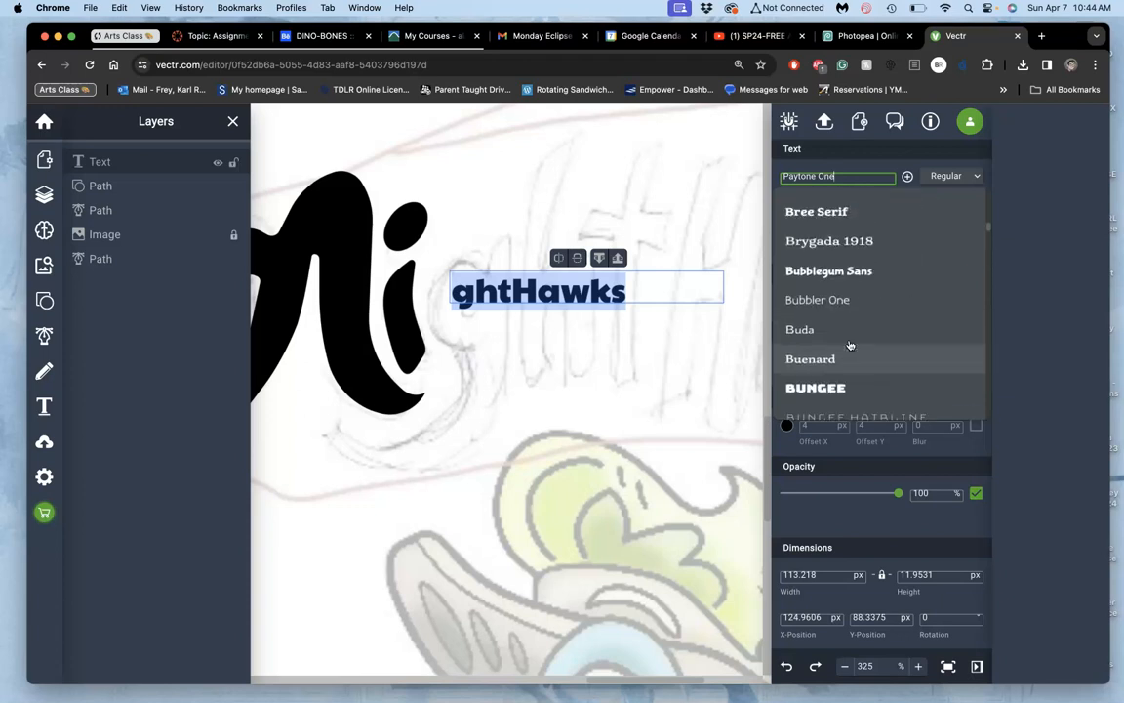
scroll(849, 345, "up", 5)
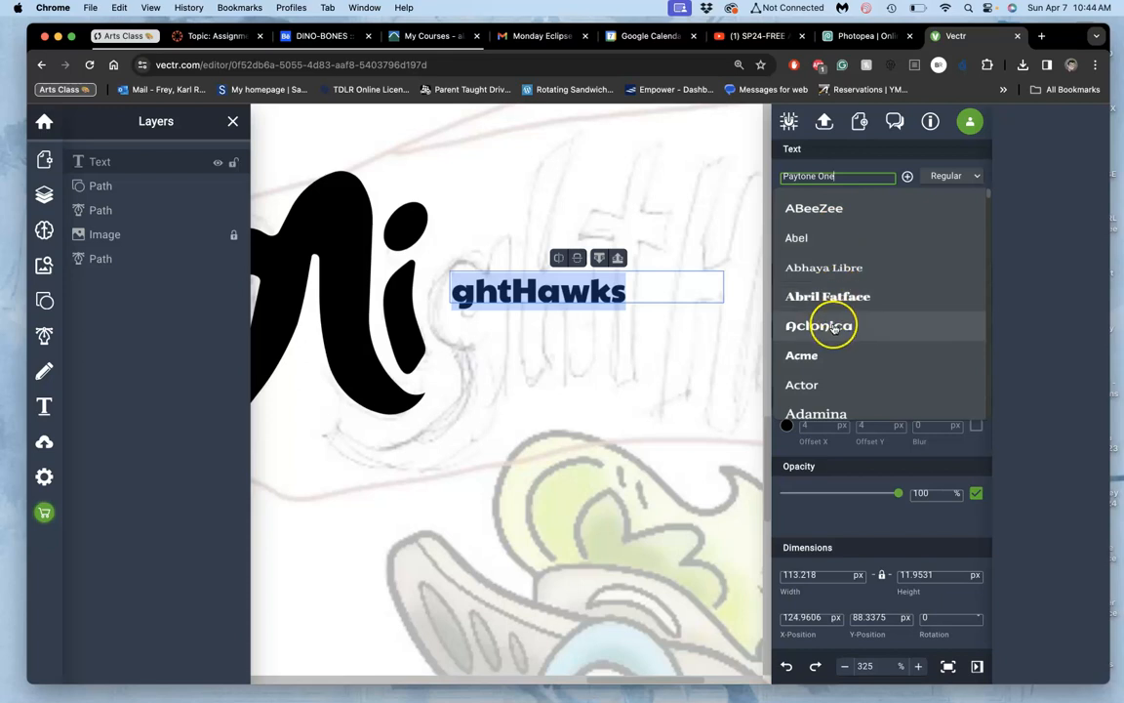
scroll(834, 328, "down", 6)
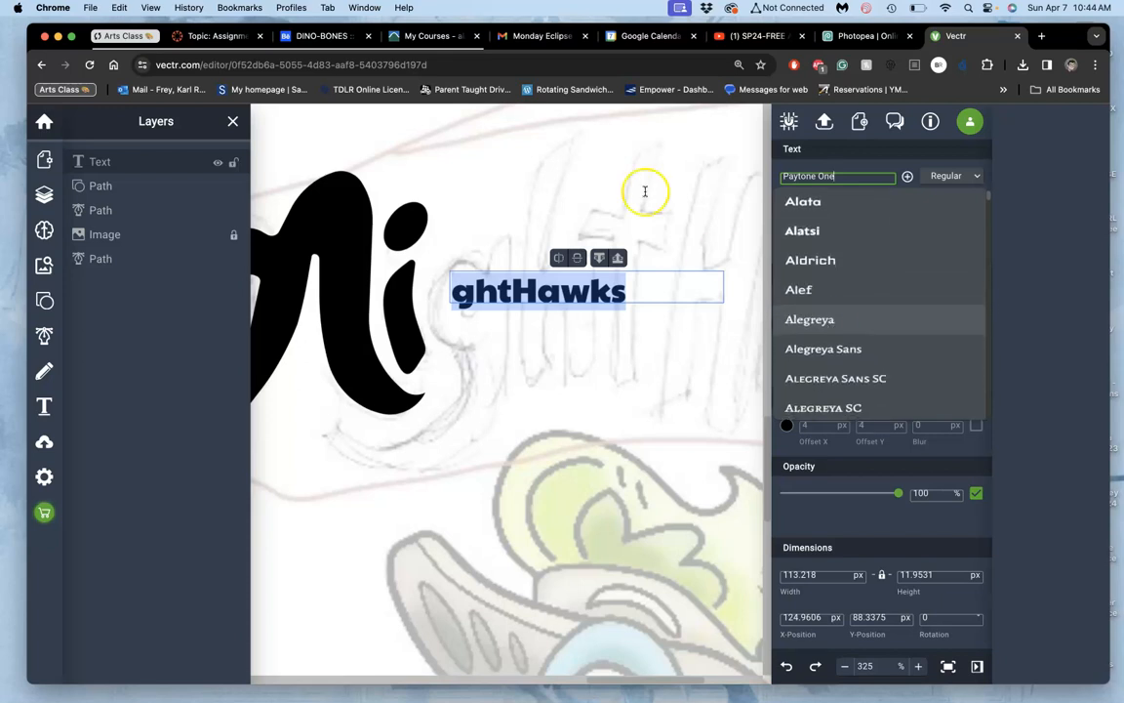
Step: Enlarge the browser page display to 125%
left_click(561, 61)
key("super+equal")
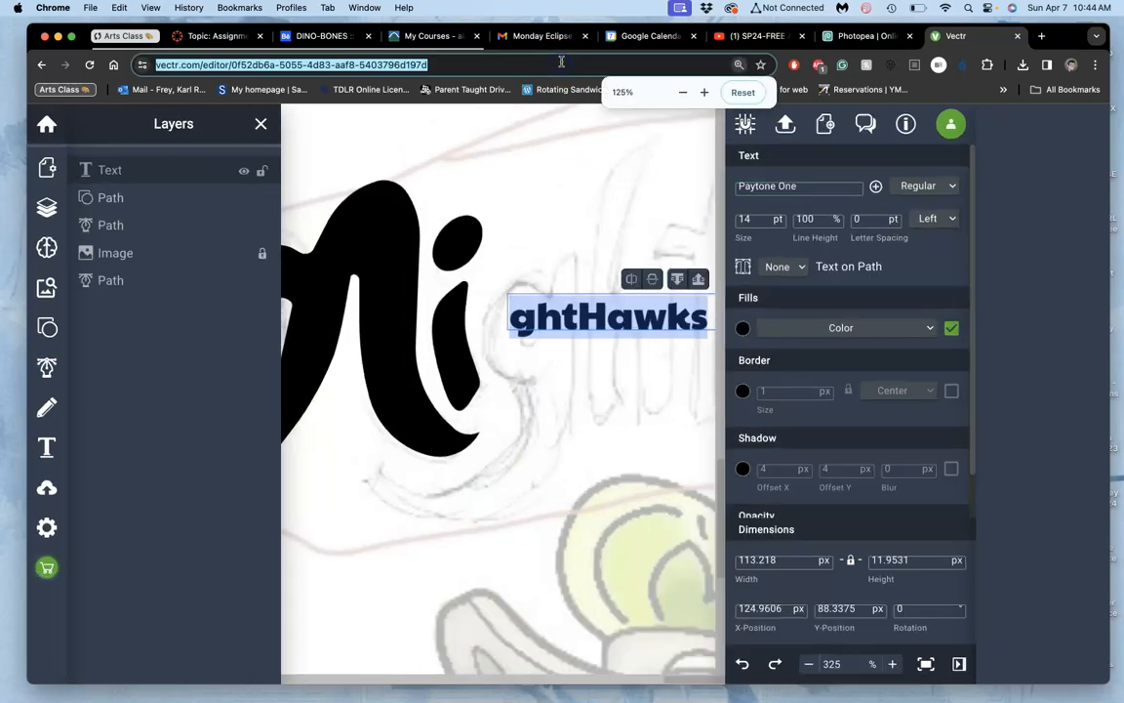
scroll(471, 359, "up", 5)
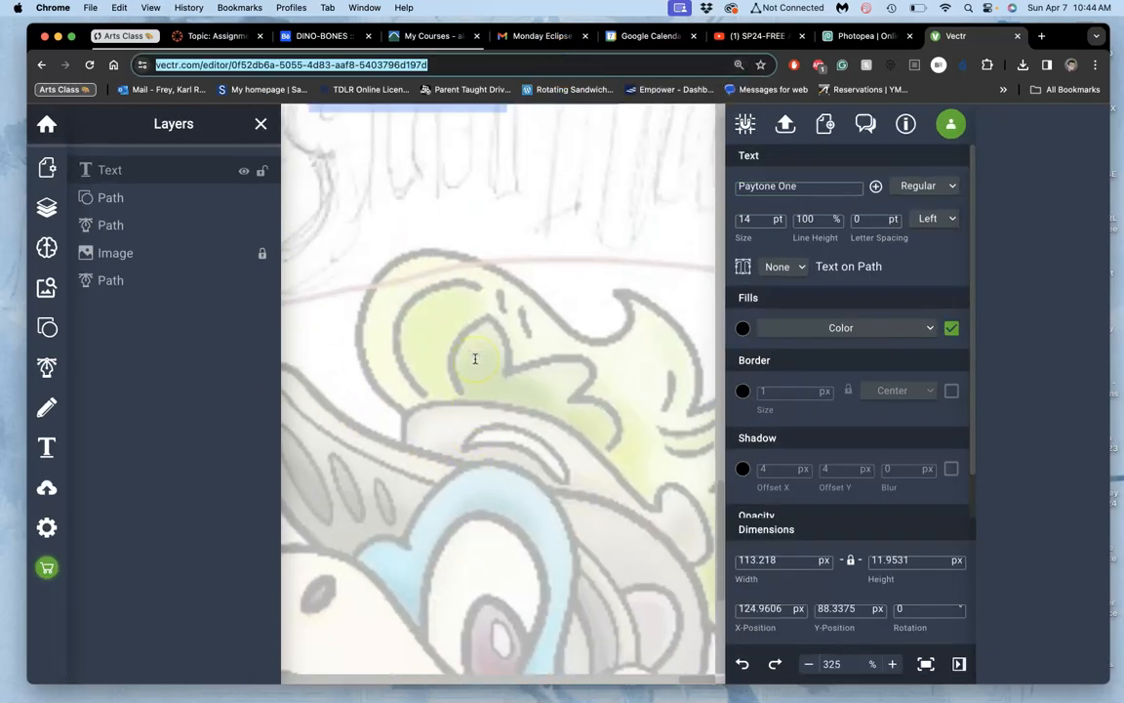
Step: Try the Bungee Shade font on the "ghtHawks" text
left_click(844, 183)
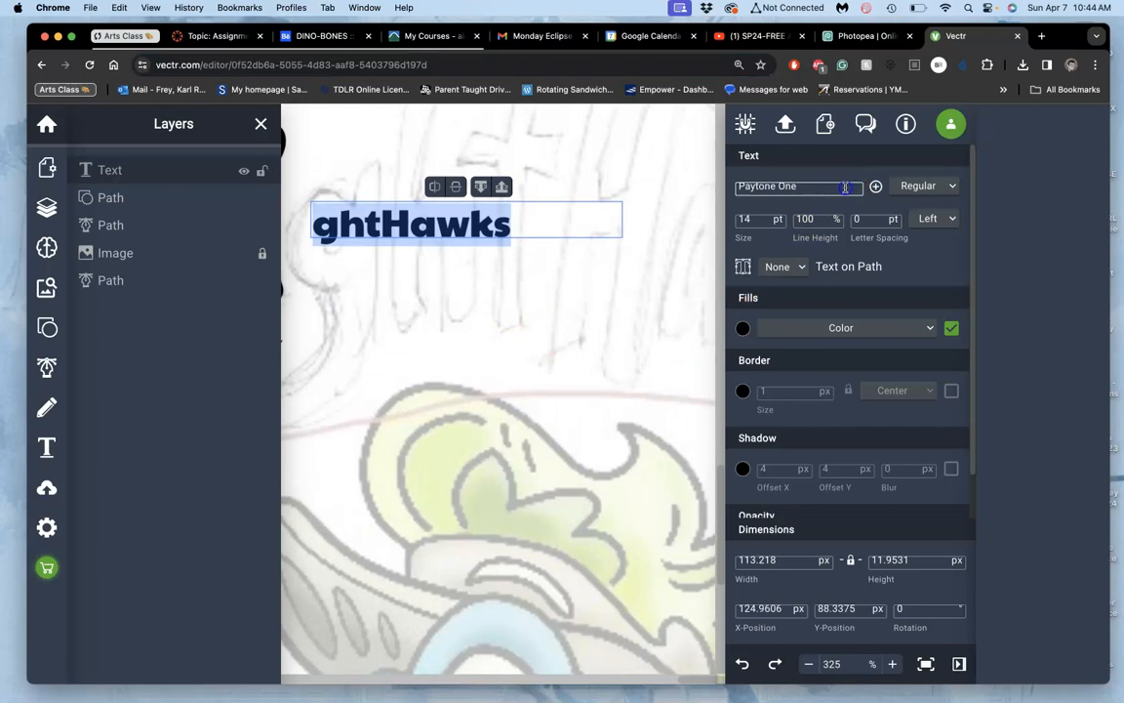
scroll(839, 220, "up", 15)
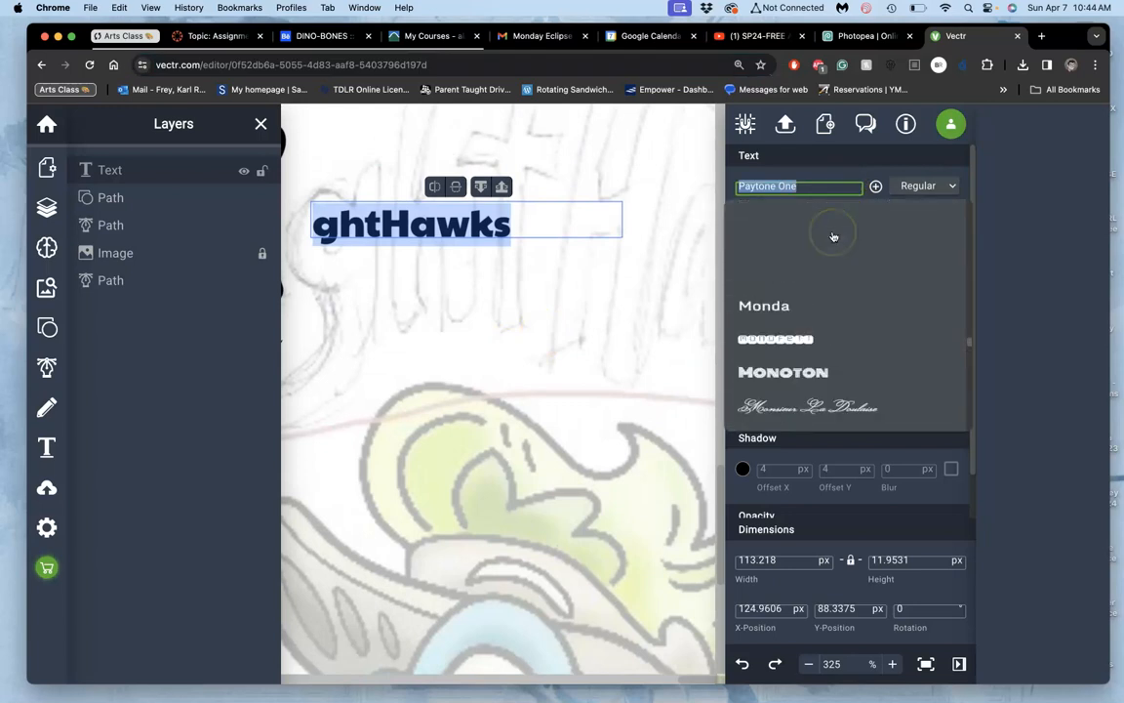
scroll(834, 236, "up", 15)
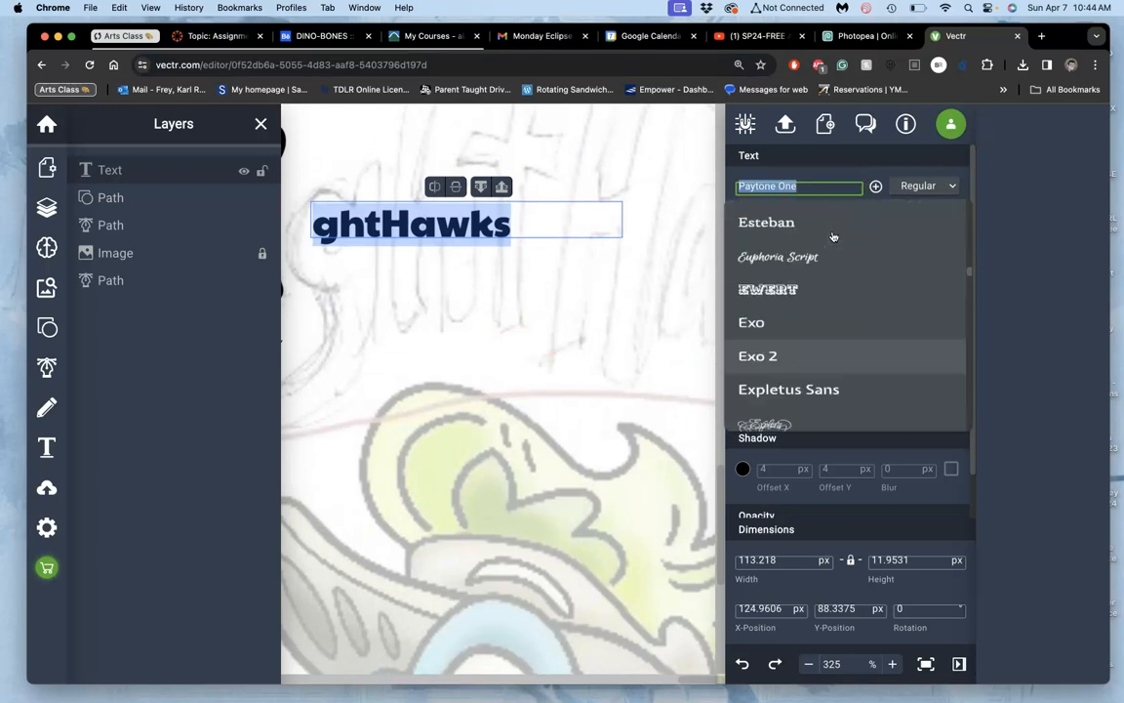
scroll(835, 236, "up", 15)
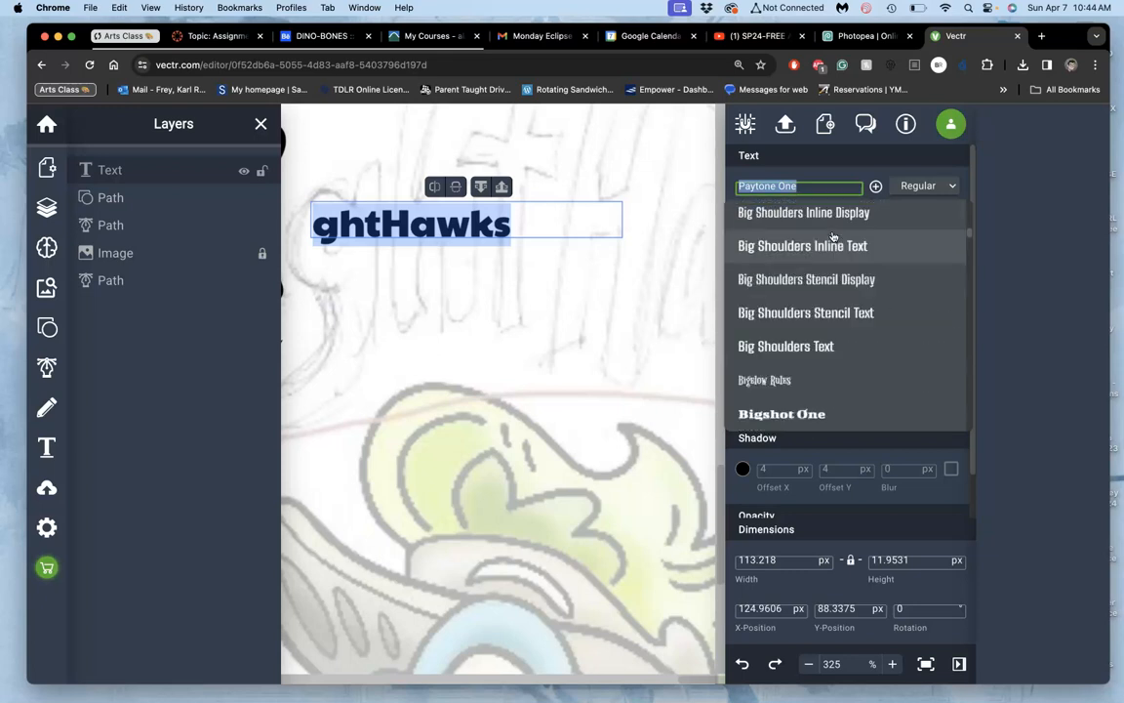
scroll(834, 236, "up", 5)
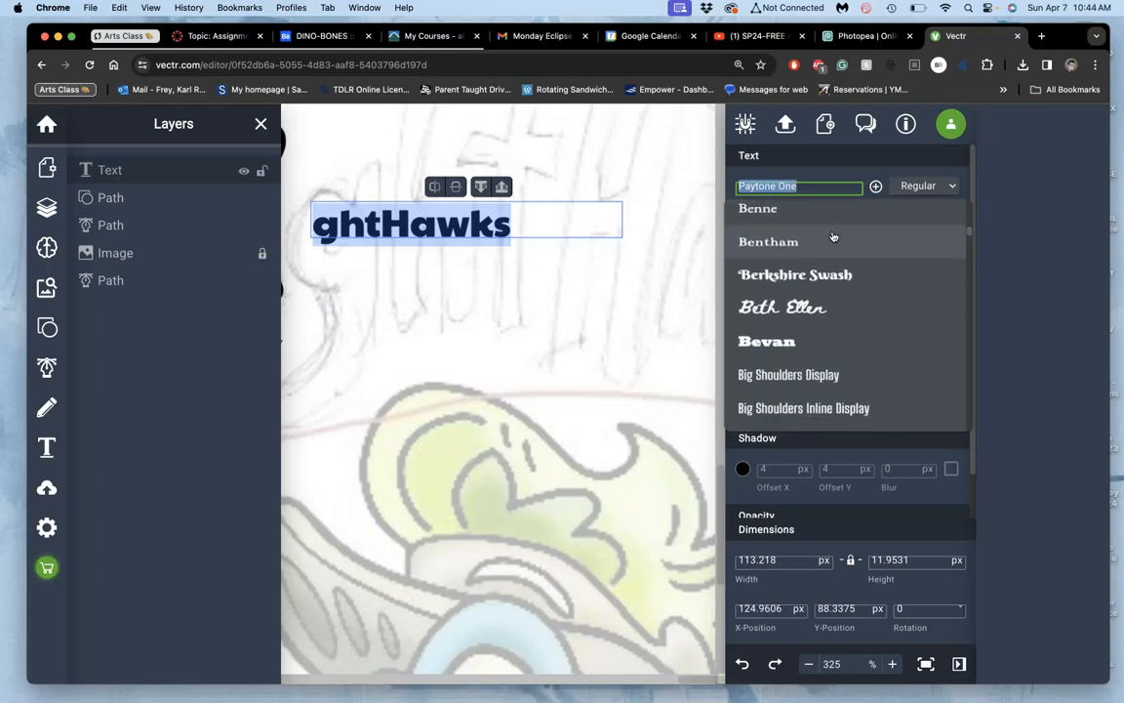
scroll(833, 237, "down", 3)
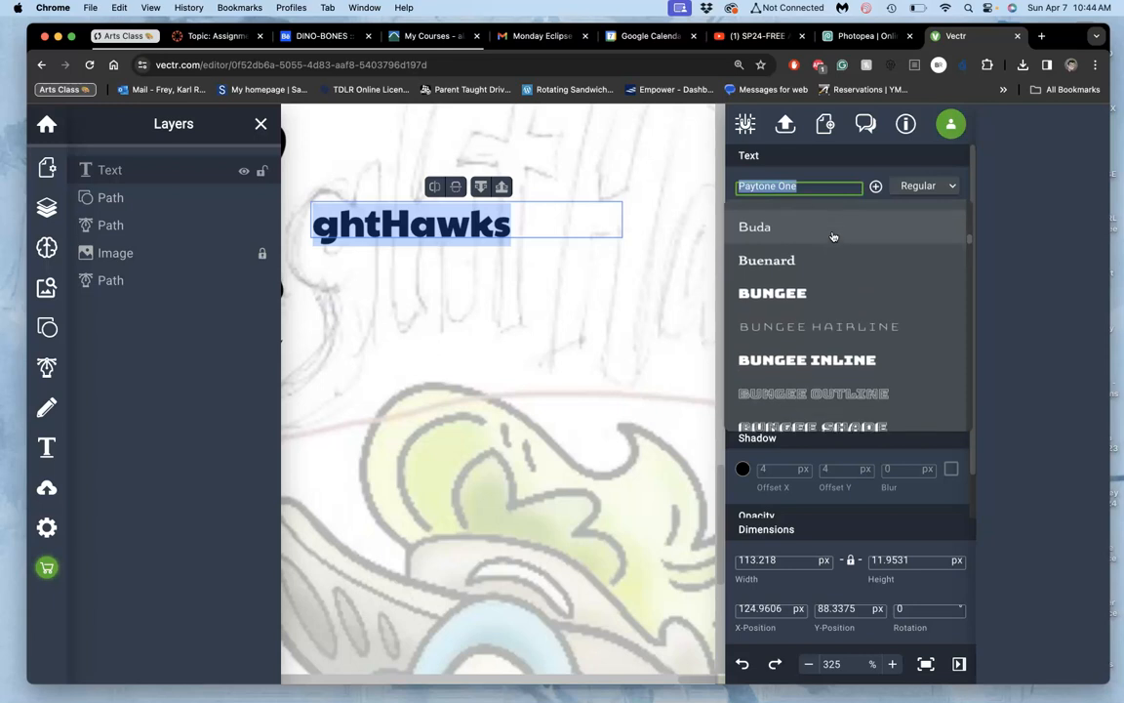
scroll(832, 237, "down", 2)
scroll(832, 237, "down", 1)
left_click(806, 271)
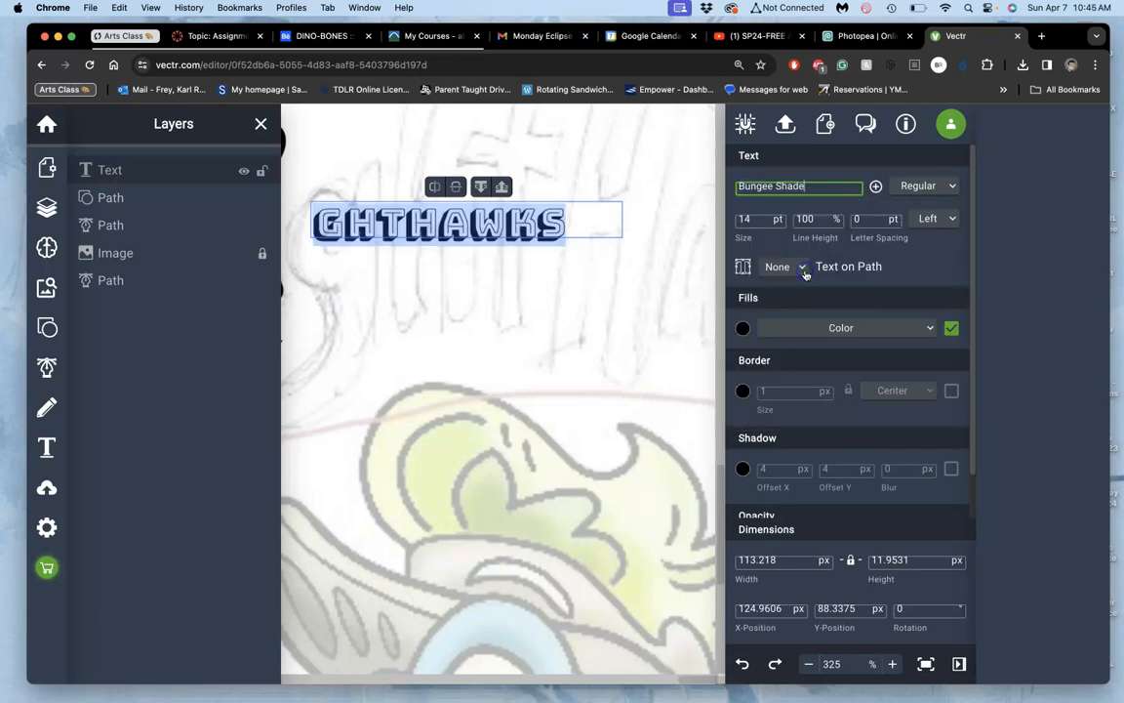
Step: Set the font of the "ghtHawks" text to Chango
left_click(832, 186)
scroll(816, 359, "down", 5)
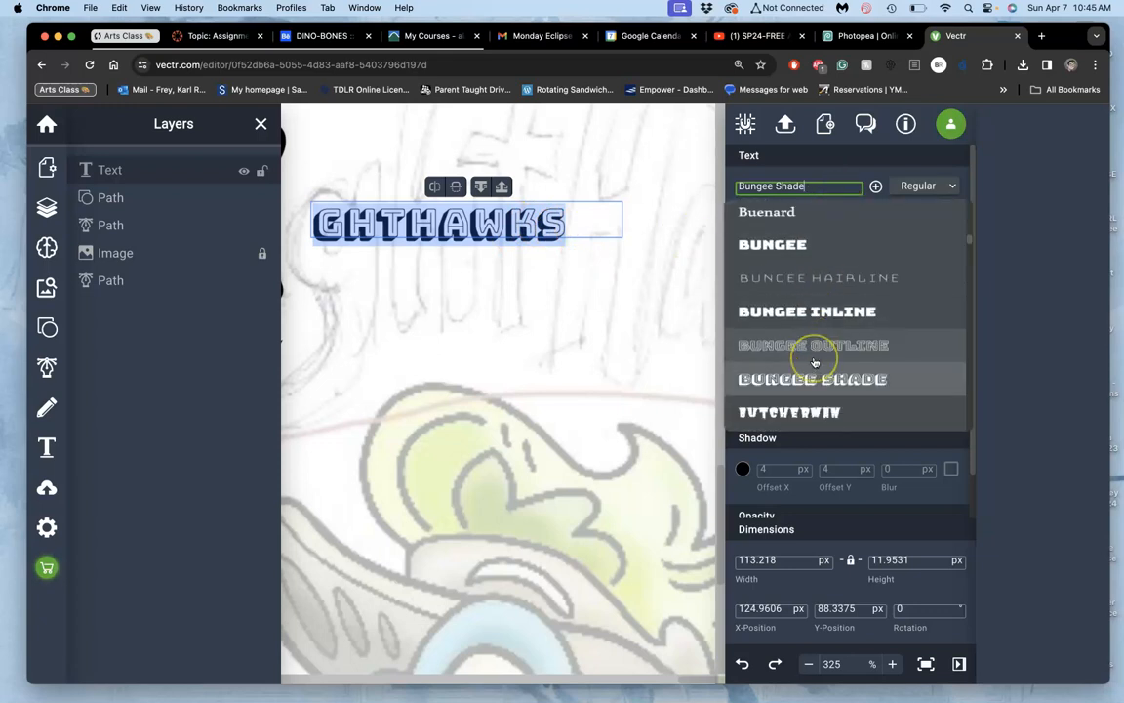
scroll(815, 362, "down", 5)
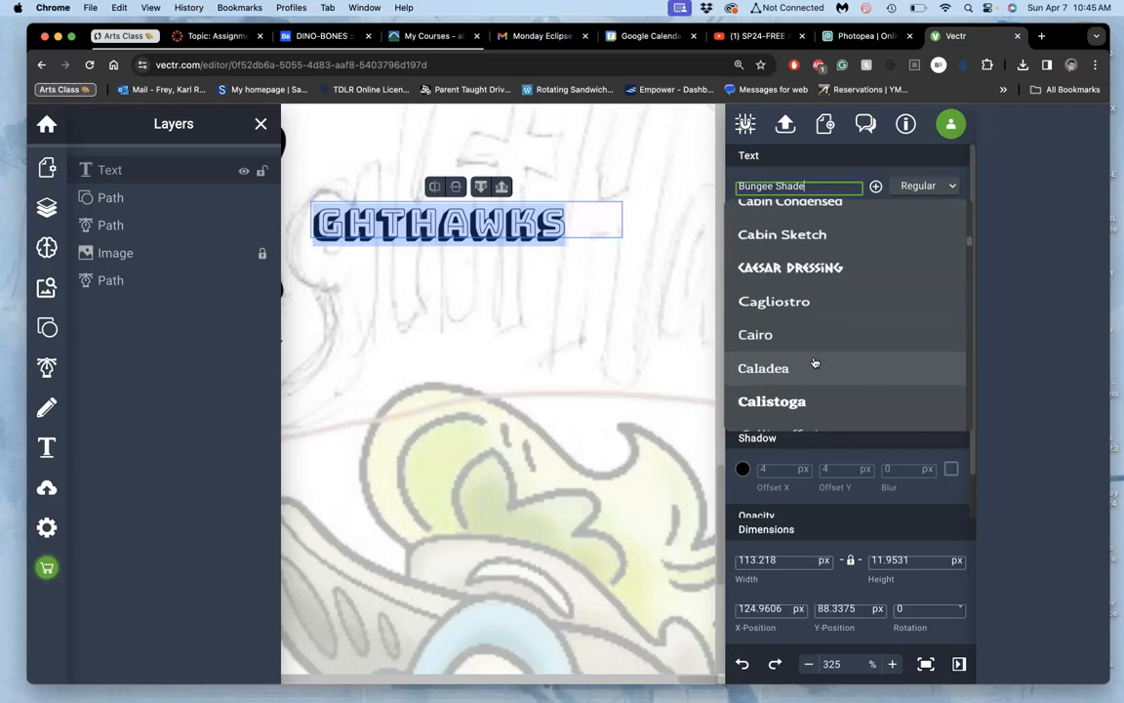
scroll(815, 362, "down", 5)
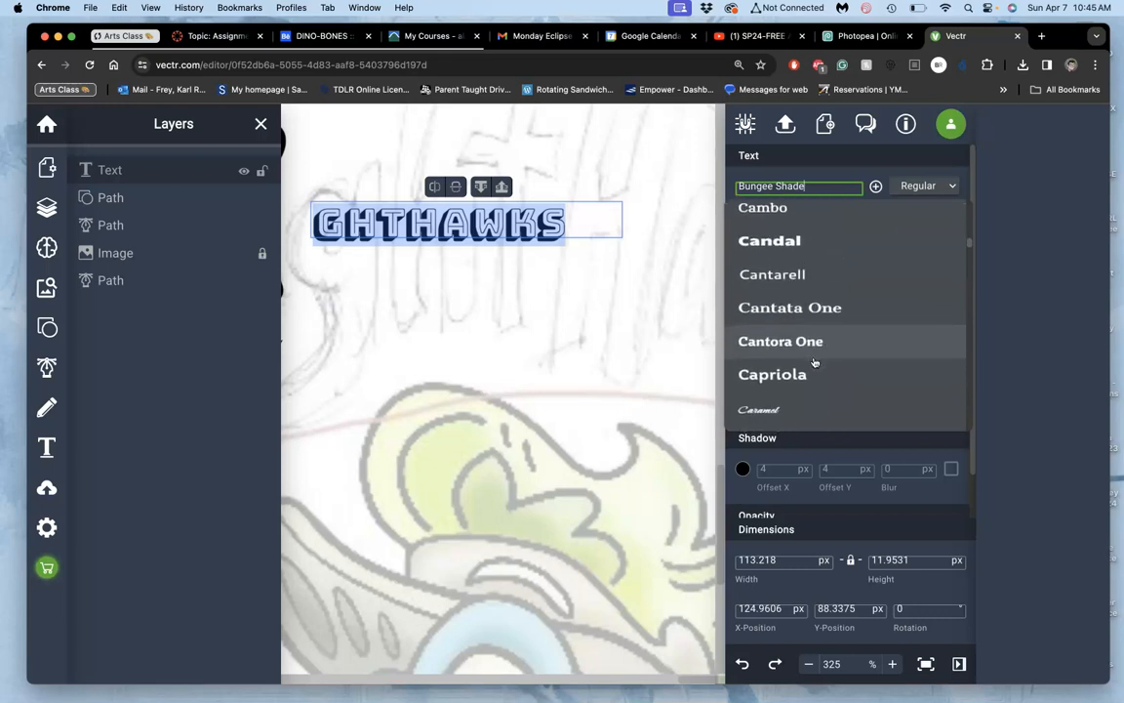
scroll(815, 362, "down", 5)
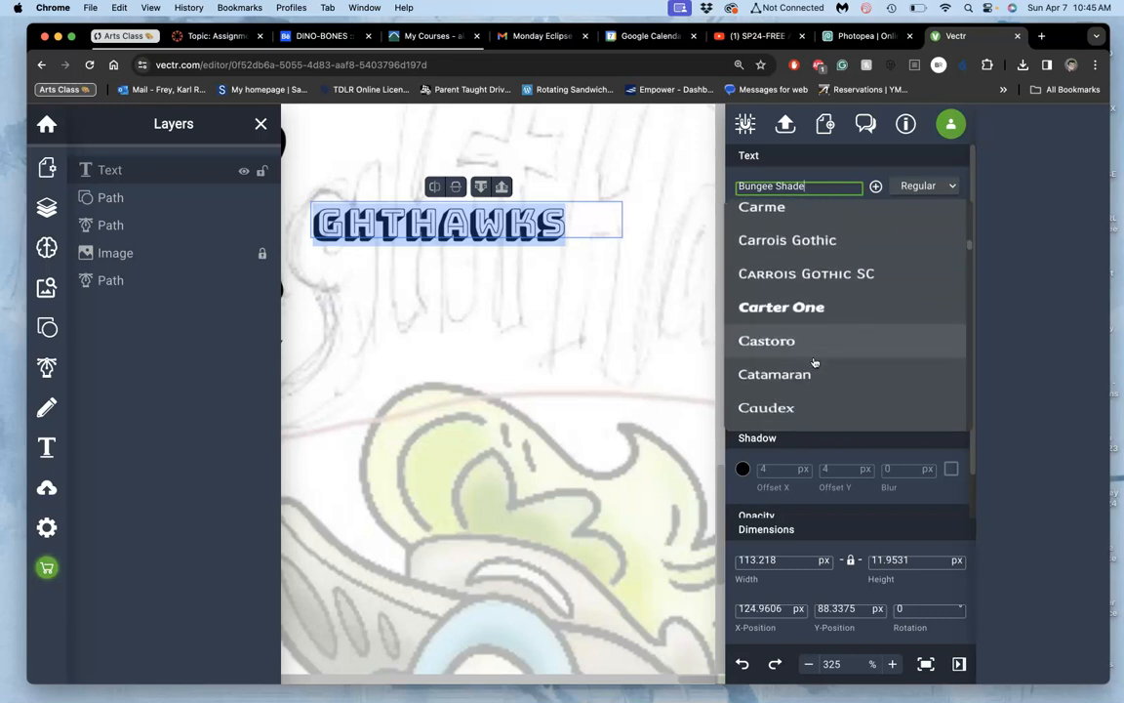
scroll(815, 362, "down", 5)
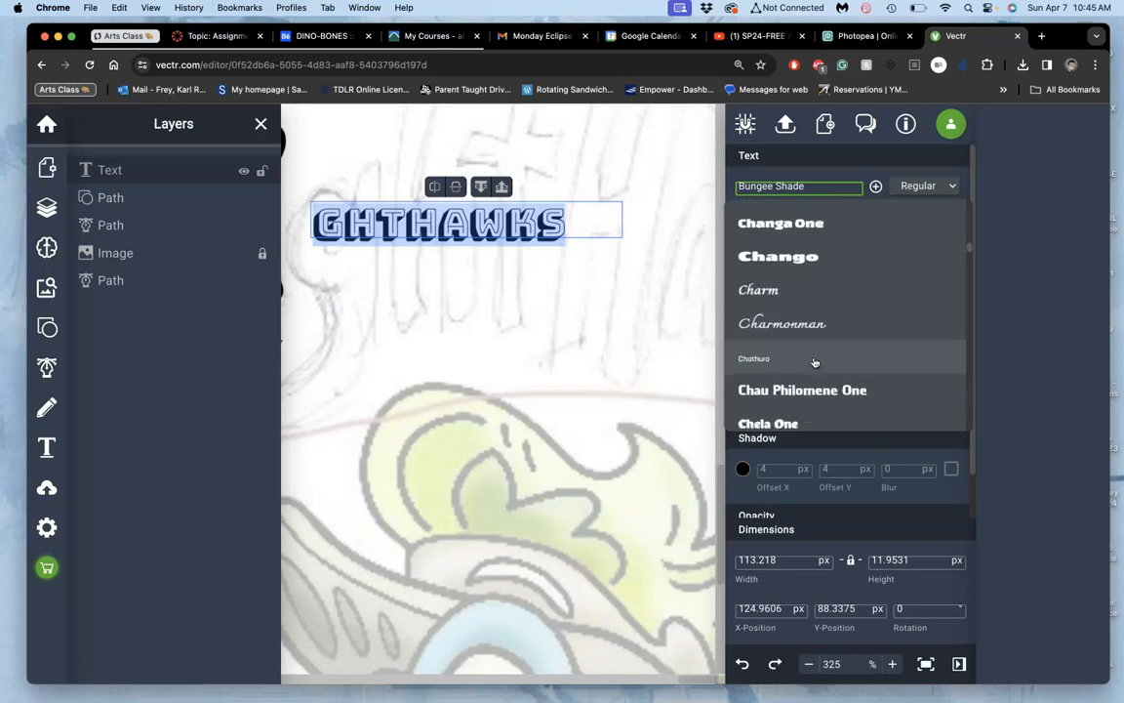
left_click(801, 258)
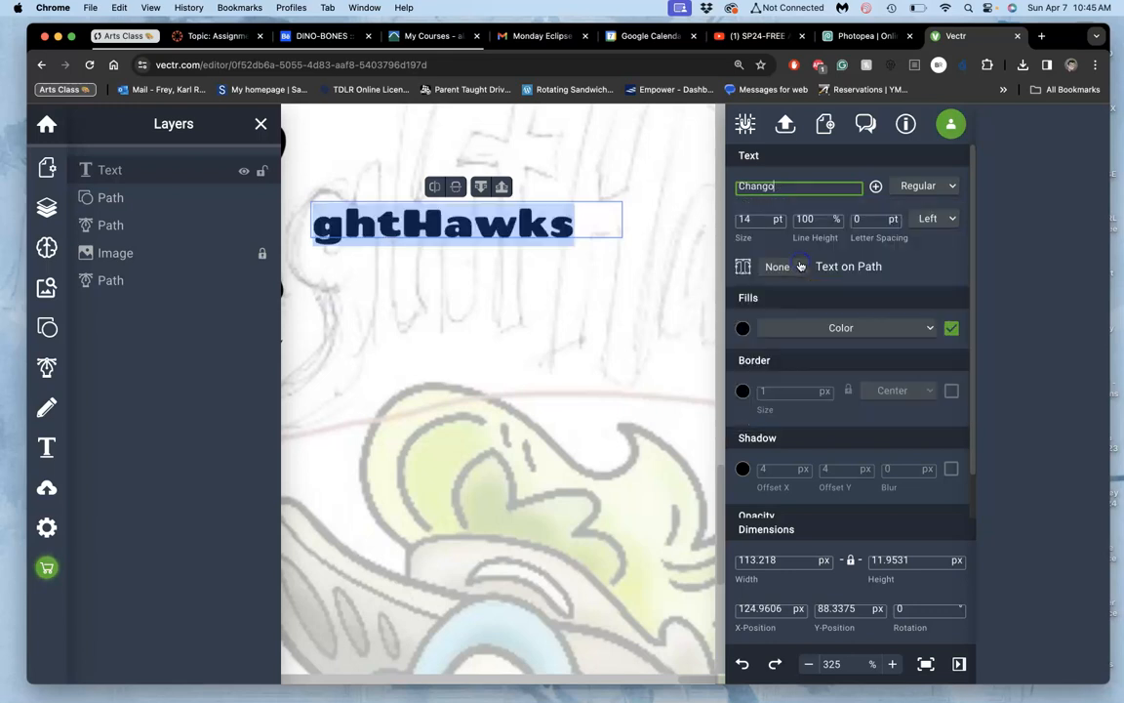
Step: Reapply the black fill to the "ghtHawks" text
left_click(579, 231)
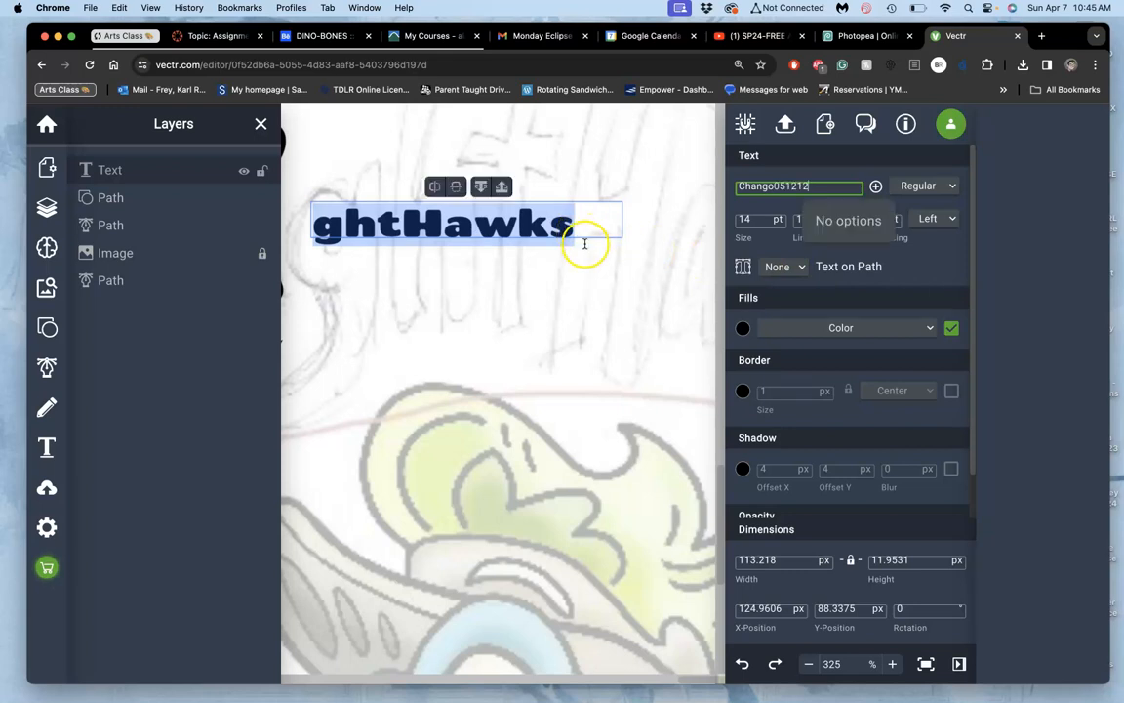
left_click(563, 241)
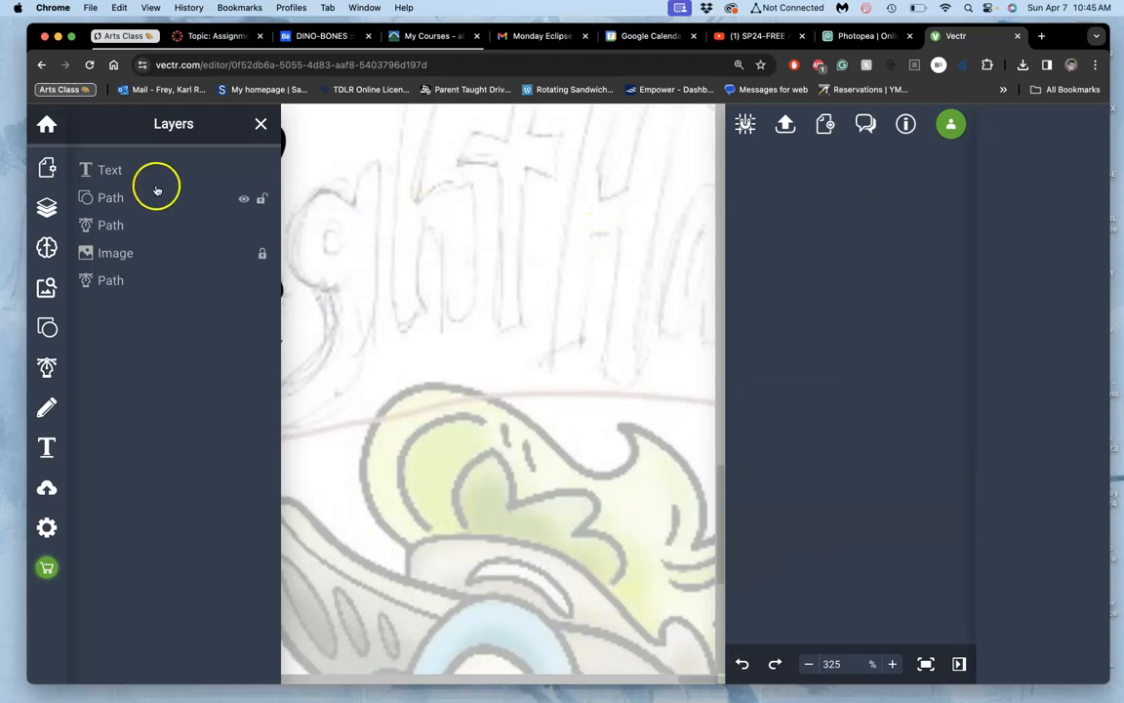
left_click(122, 173)
left_click(357, 239)
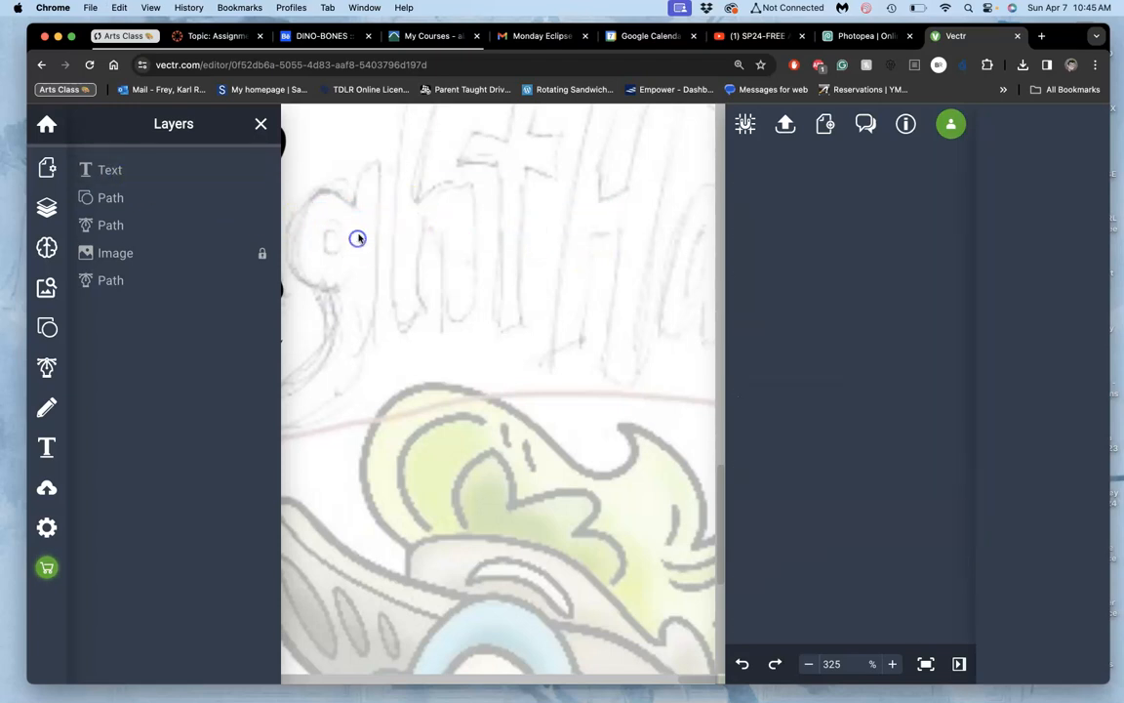
scroll(339, 227, "up", 1)
scroll(339, 227, "left", 1)
left_click(109, 171)
double_click(436, 274)
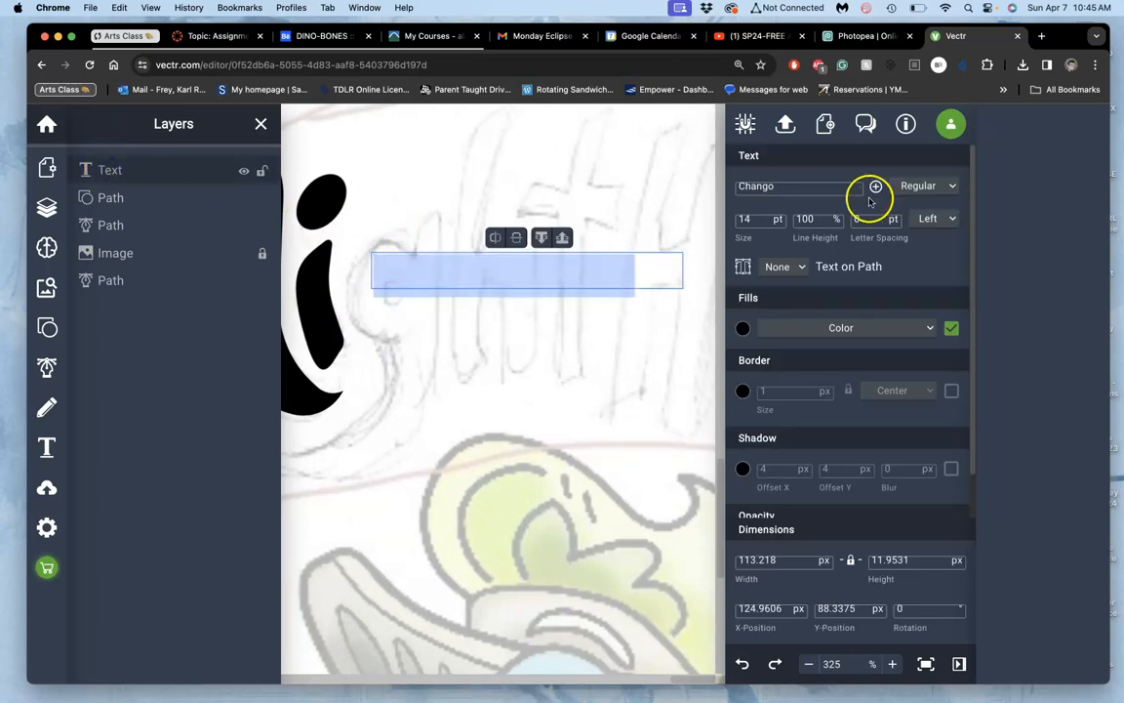
left_click(743, 328)
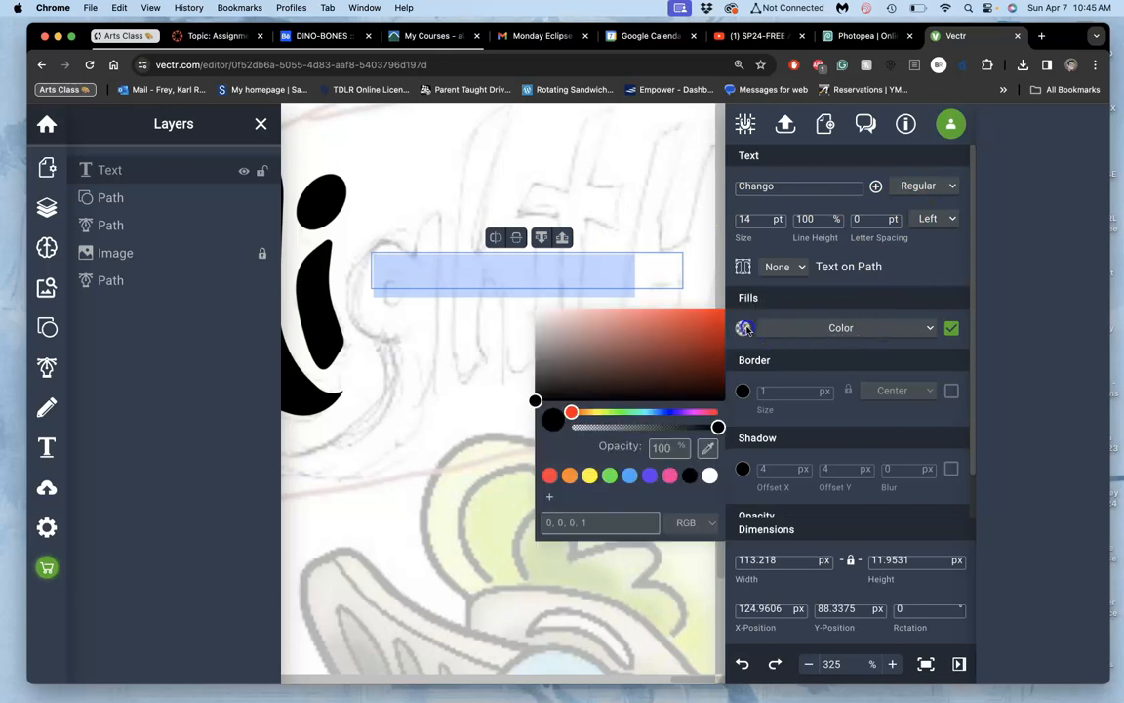
left_click(690, 476)
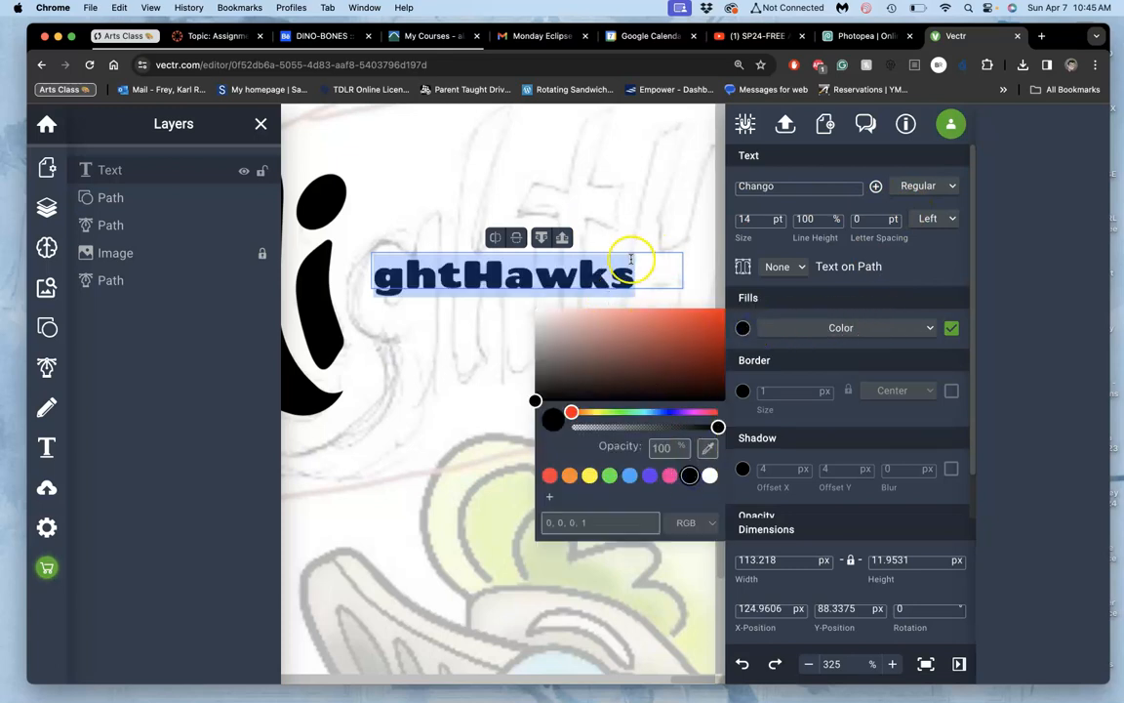
Step: Duplicate the "ghtHawks" text layer by copying and pasting it
left_click(144, 164)
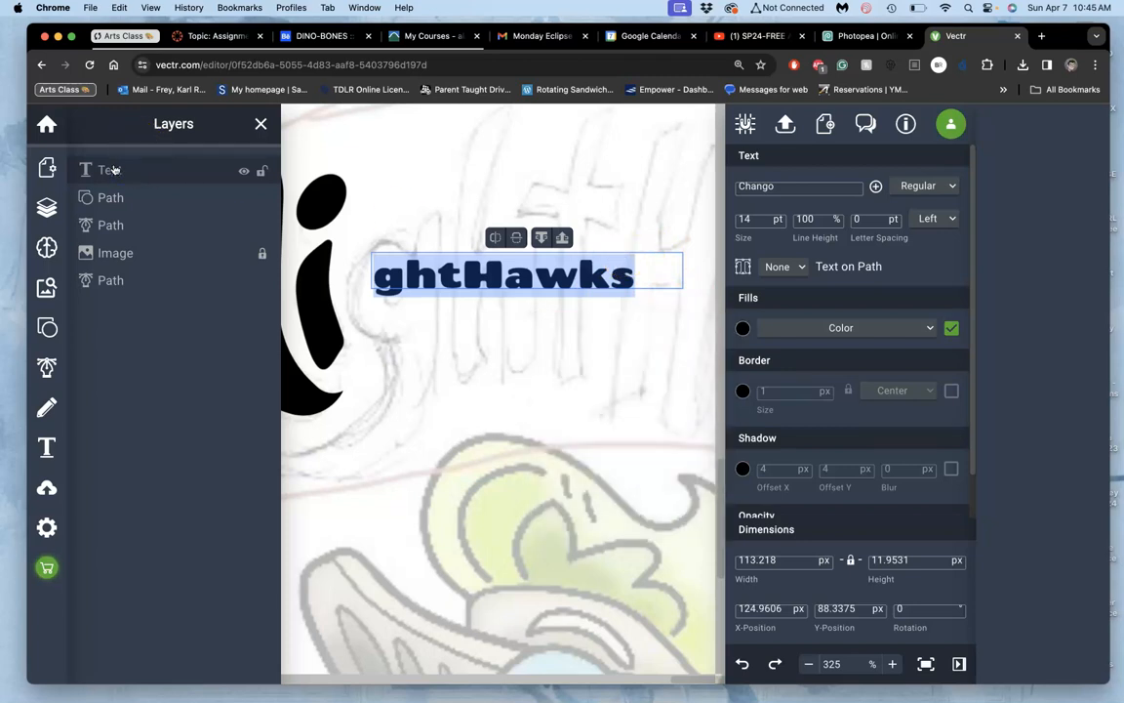
key("super+c")
left_click(143, 173)
left_click(397, 207)
left_click(116, 171)
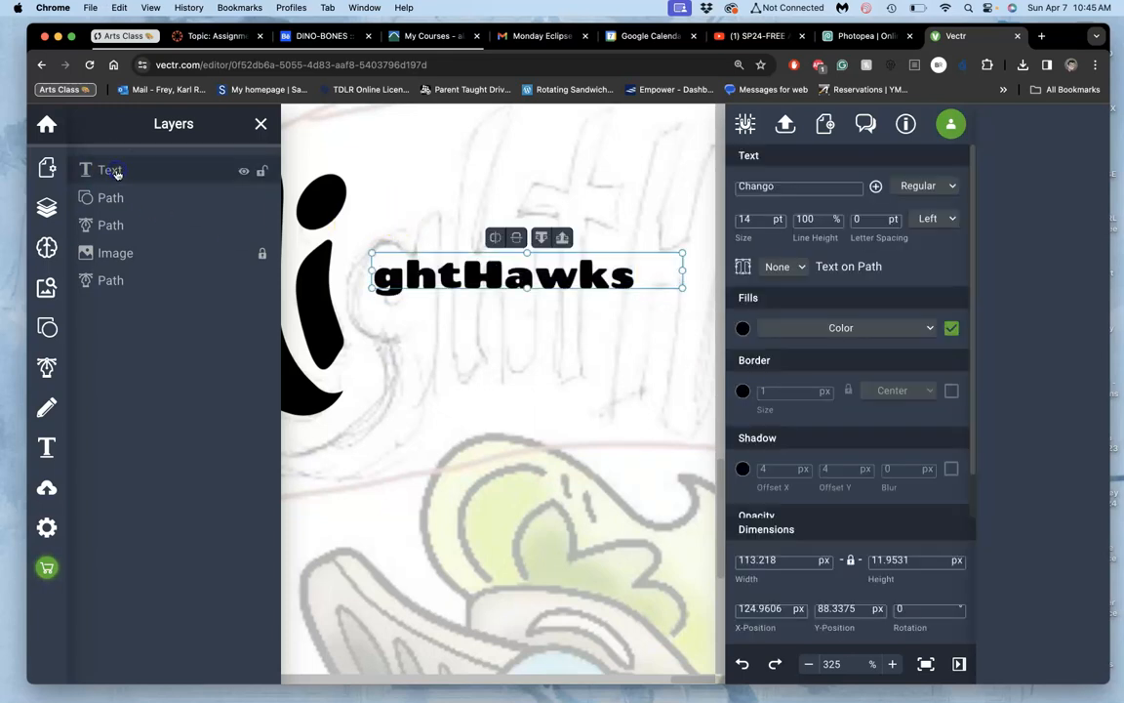
key("super+c")
key("super+v")
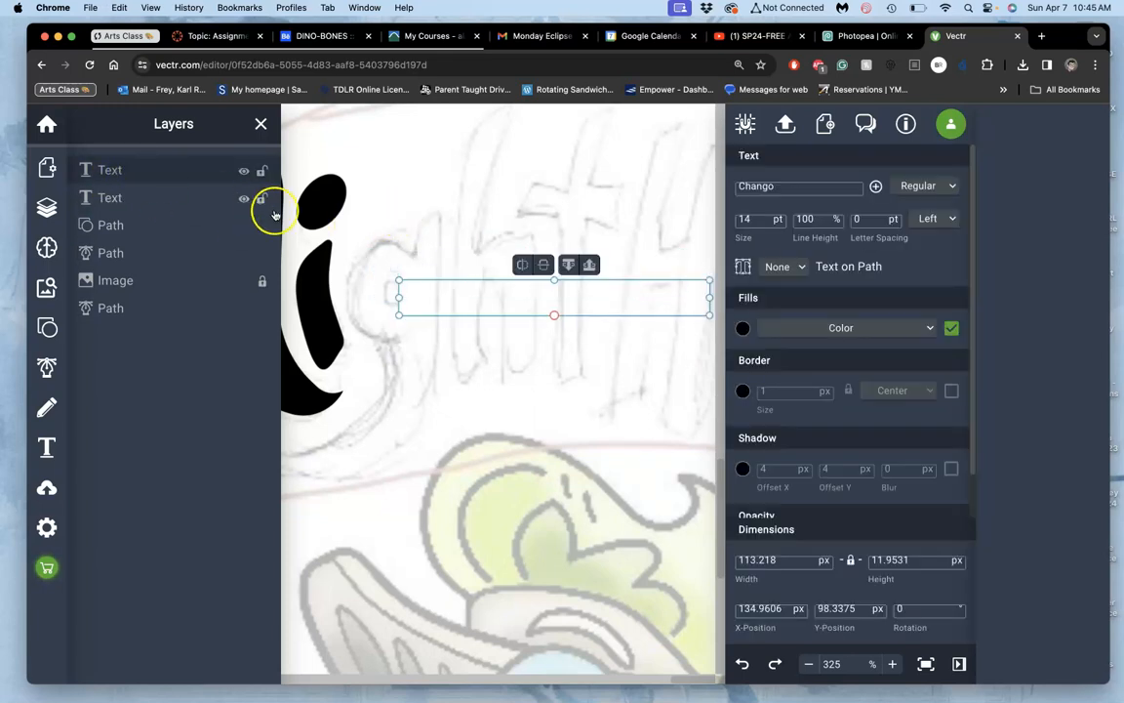
Step: Select both "ghtHawks" texts and move them down together to about X 119, Y 112 px
double_click(465, 288)
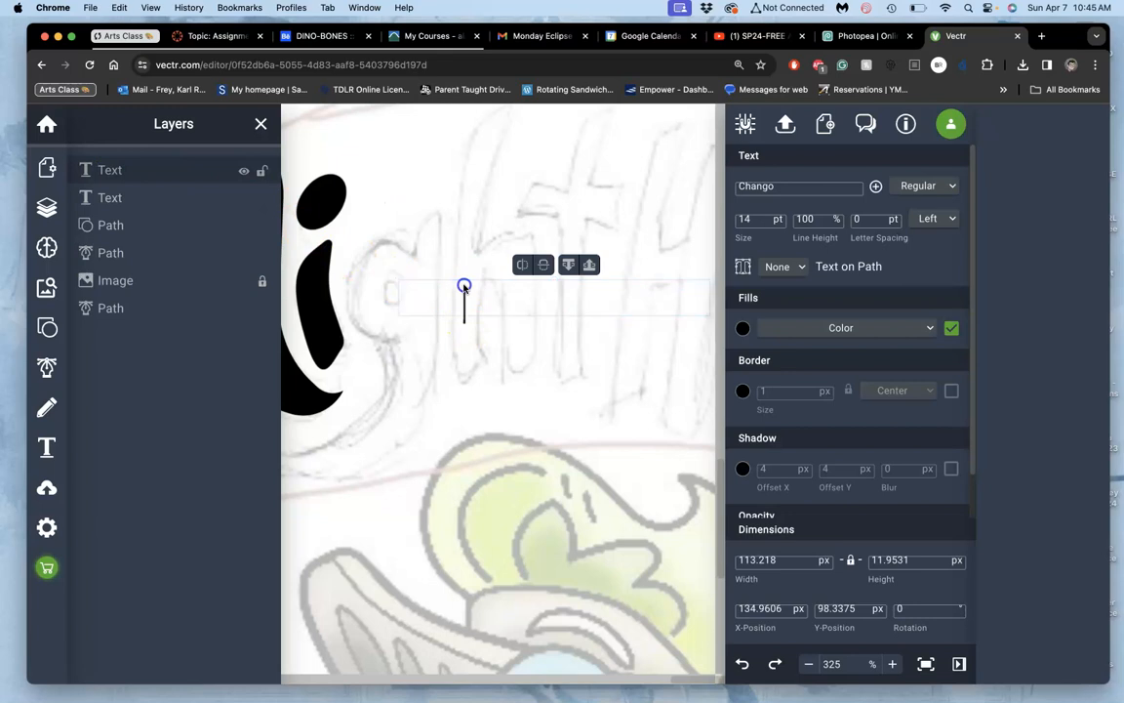
left_click(245, 201)
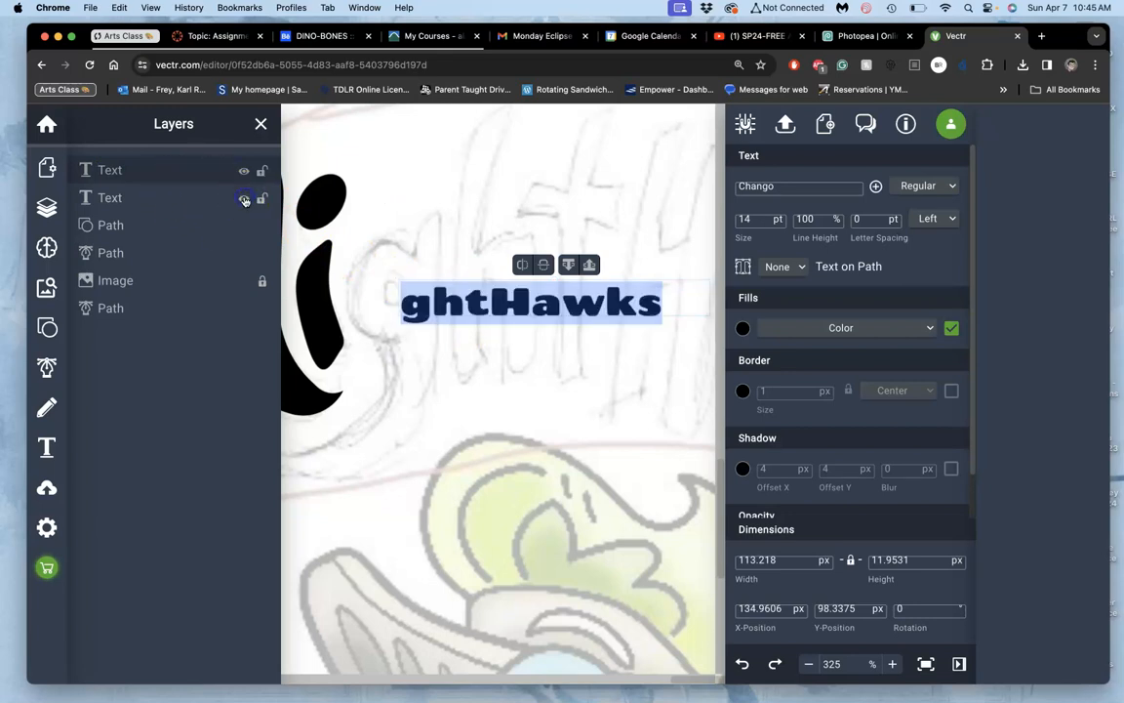
left_click(634, 287)
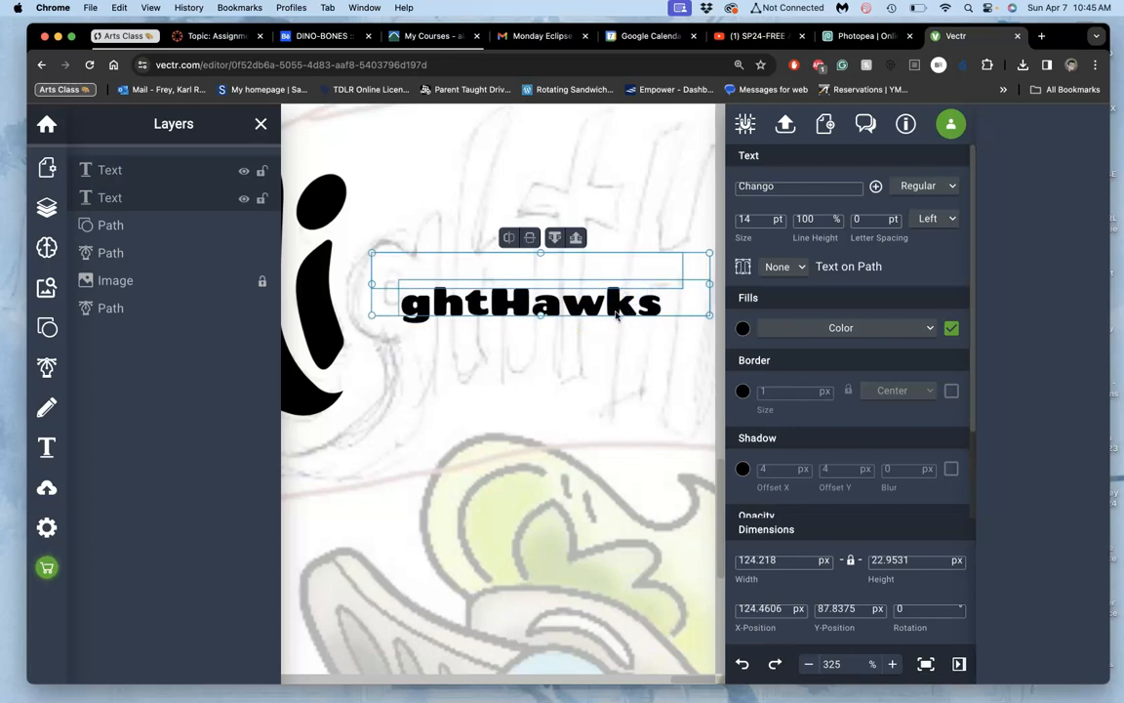
left_click_drag(615, 312, 599, 378)
left_click(547, 342)
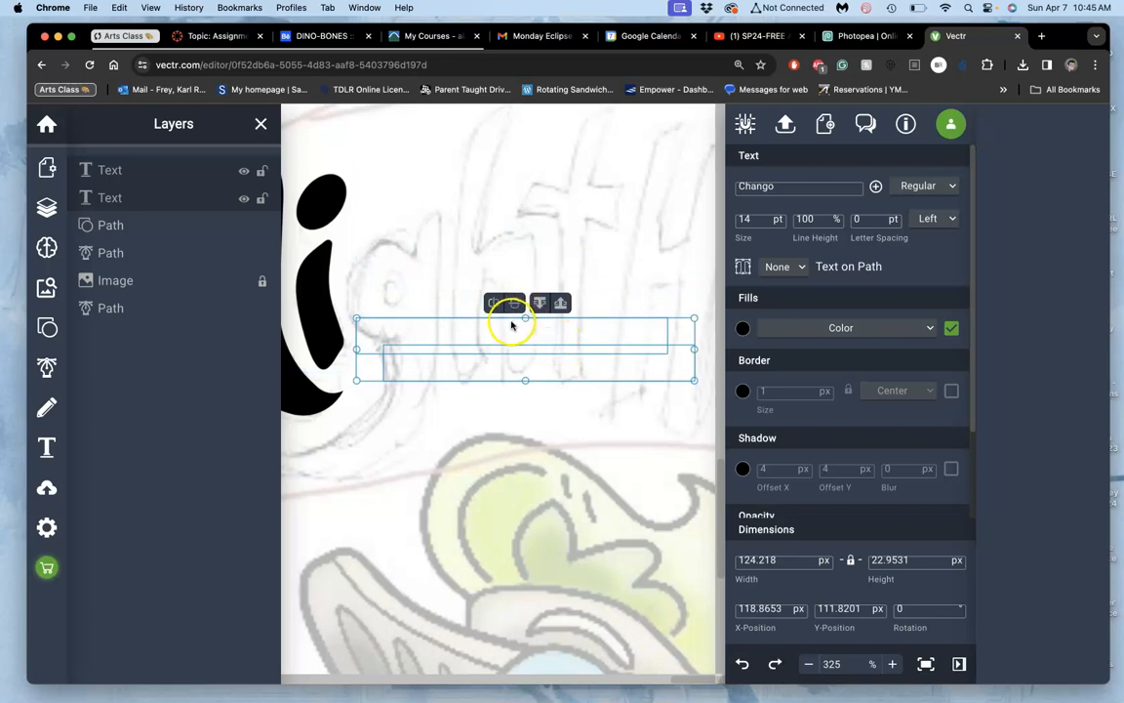
Step: Reapply the black fill to the original "ghtHawks" text beneath its copy
left_click(150, 172)
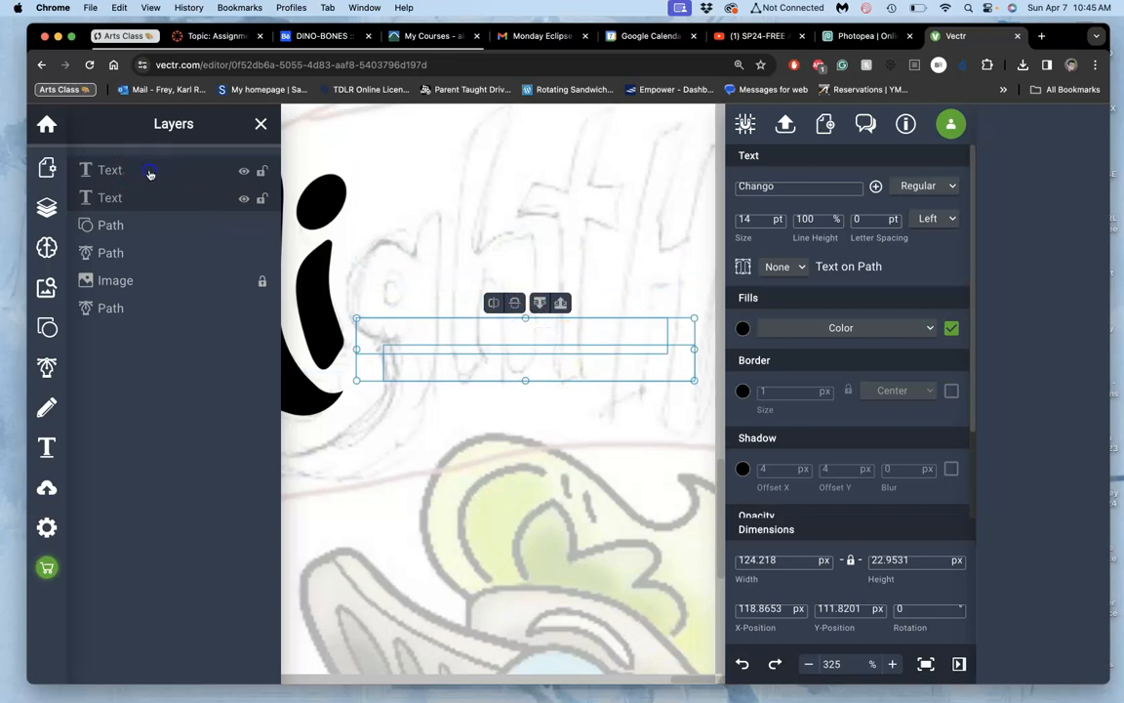
left_click(441, 345)
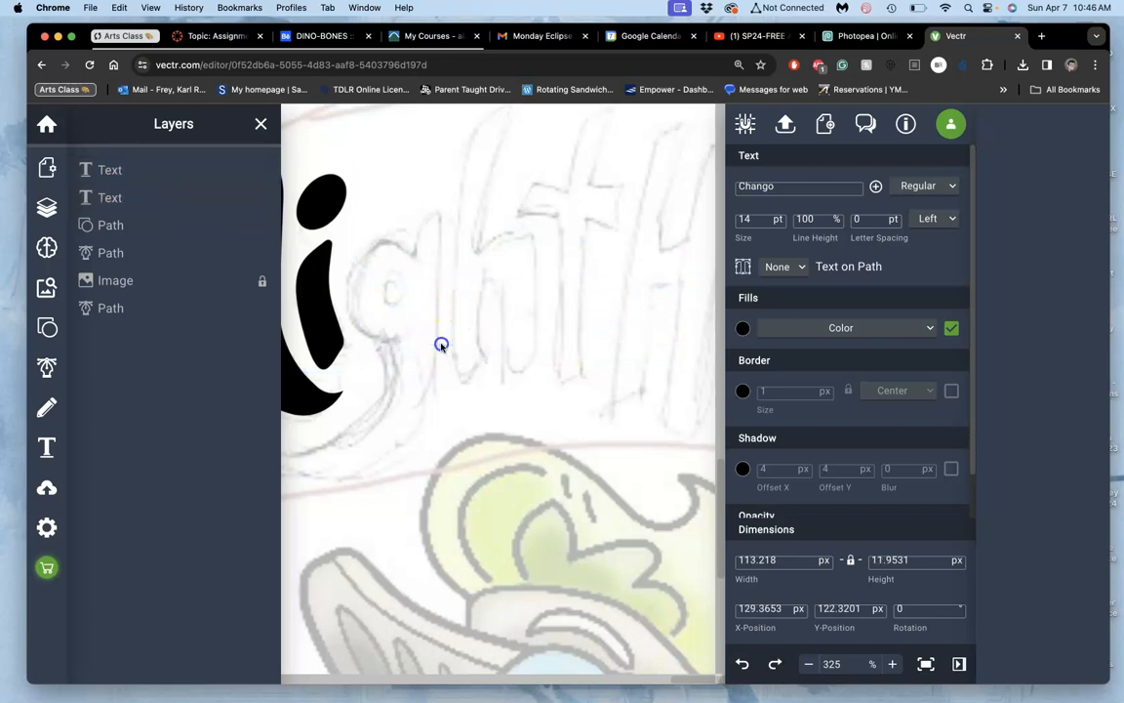
left_click(109, 197)
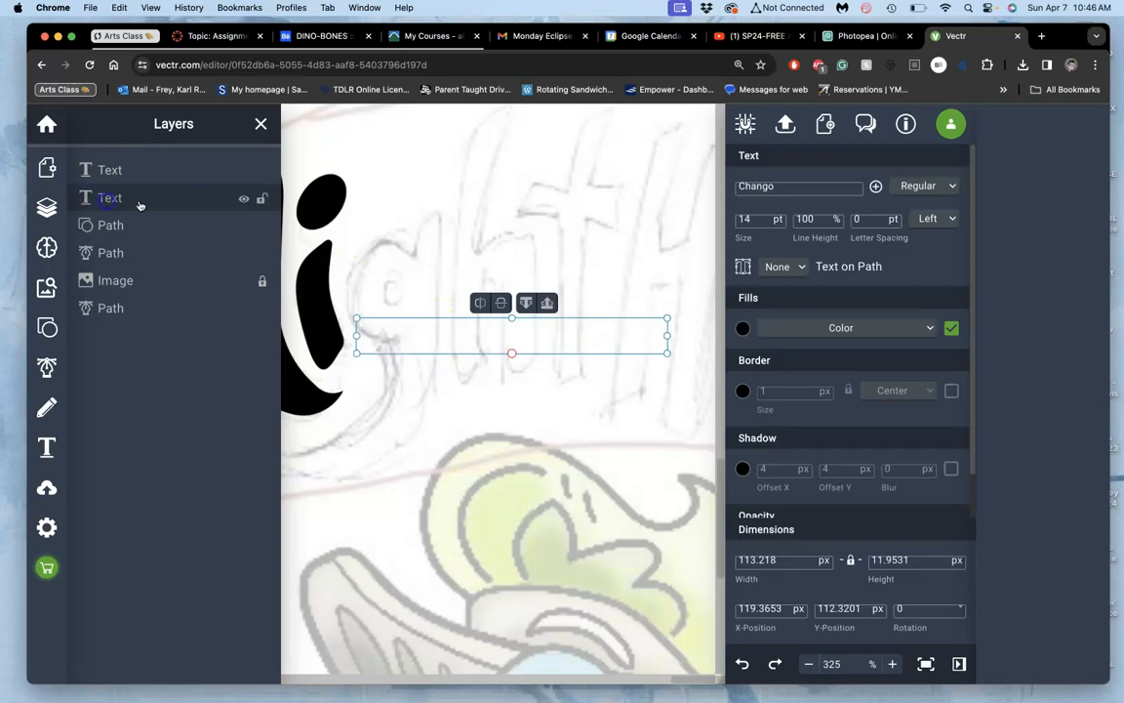
left_click(617, 332)
left_click(122, 199)
left_click(743, 329)
left_click(690, 476)
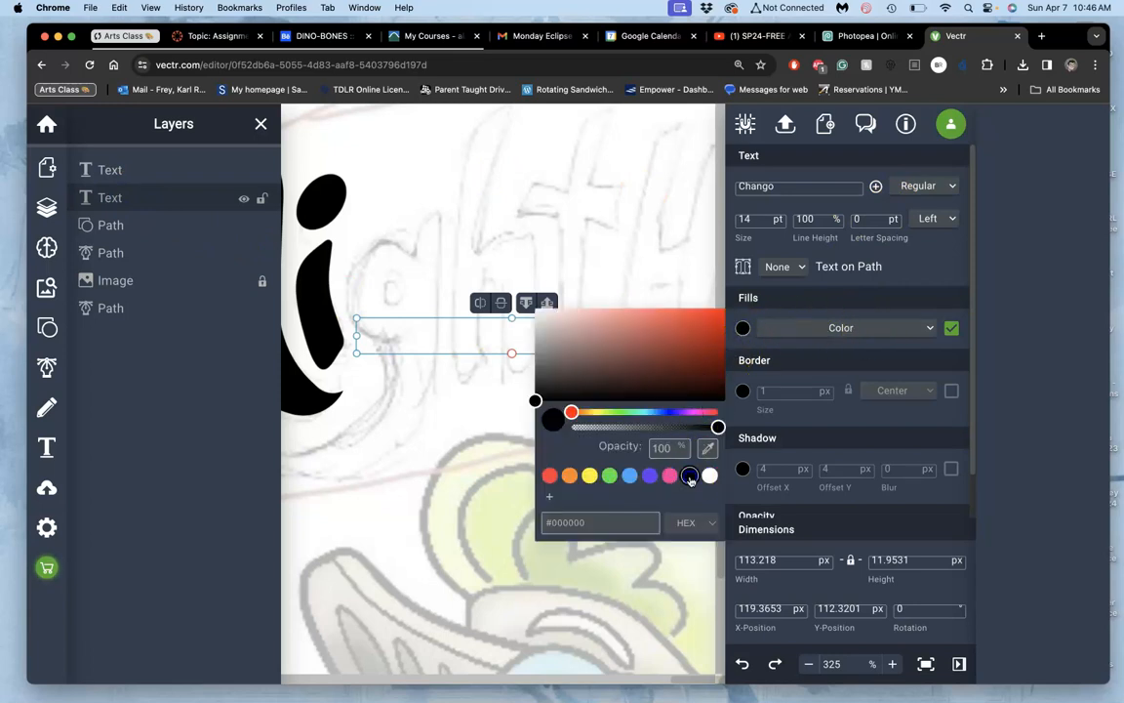
left_click(964, 318)
left_click(812, 332)
left_click(745, 328)
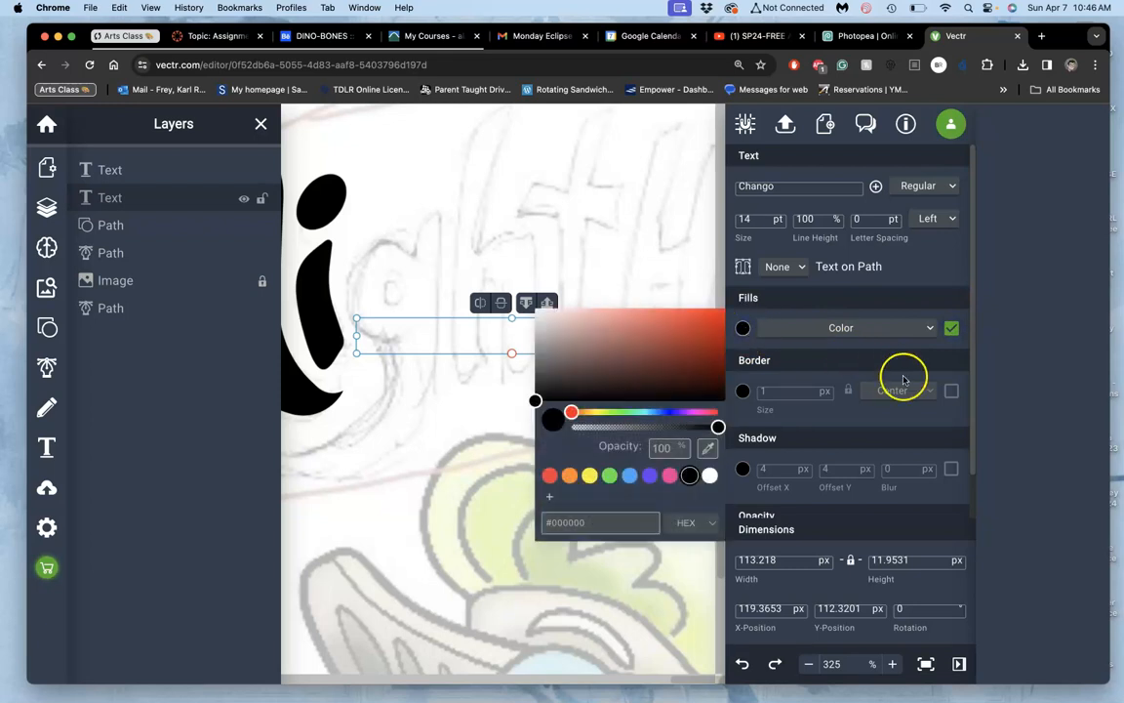
Step: Add a 1 px centered black border to the original text and enlarge it to 22 pt
left_click(951, 391)
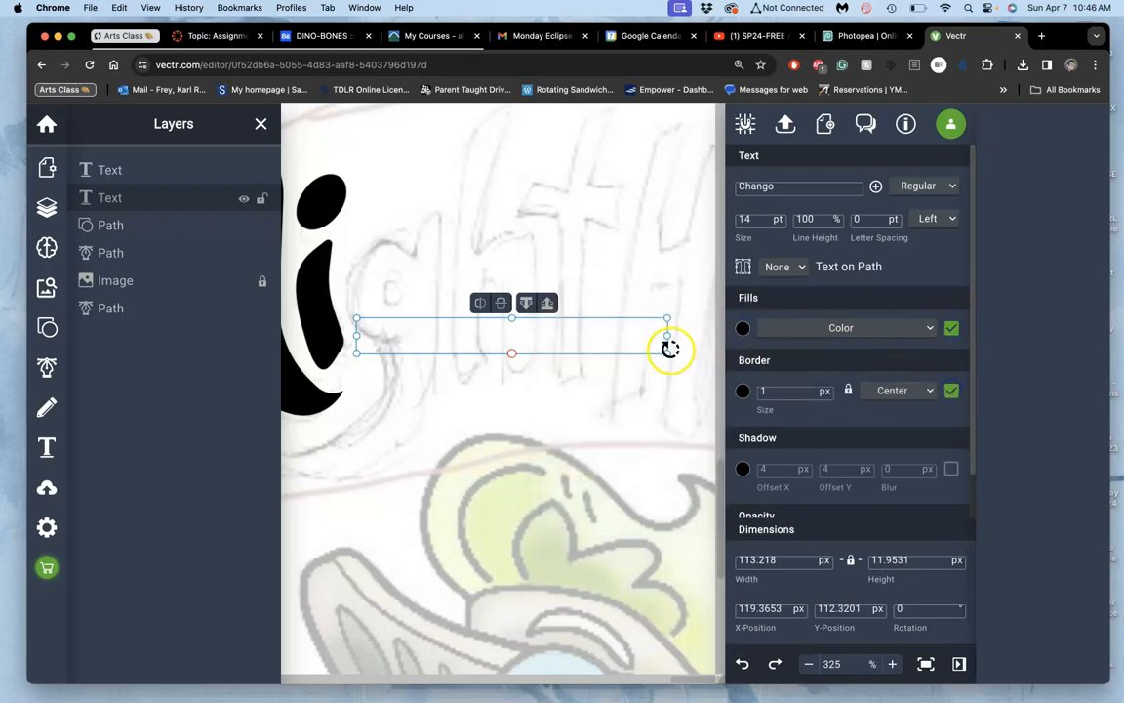
left_click_drag(666, 351, 727, 485)
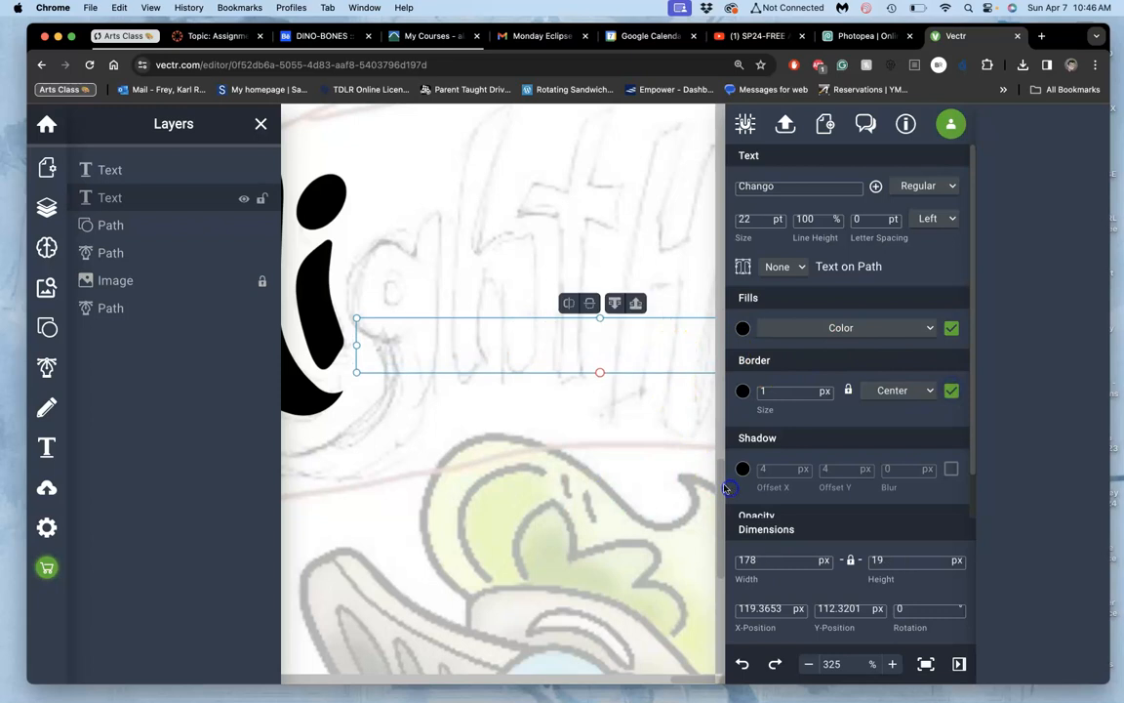
left_click(582, 339)
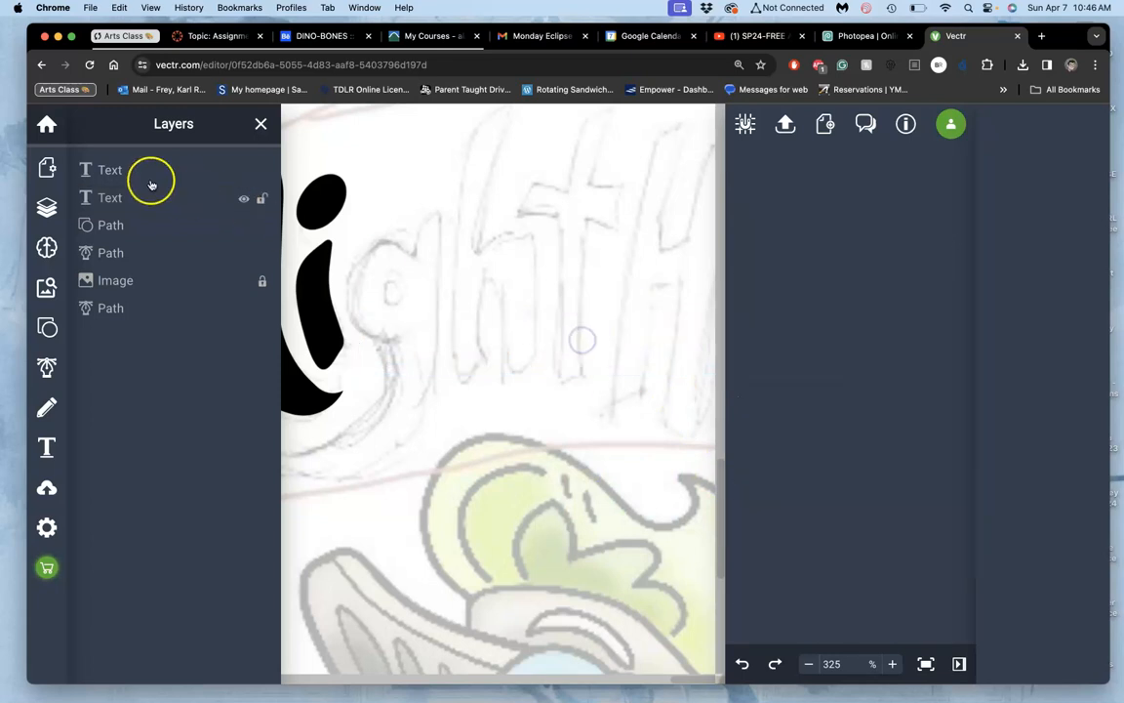
Step: Reapply the black fill to the copied "ghtHawks" text, switching its fill off and back on
left_click(107, 197)
double_click(487, 361)
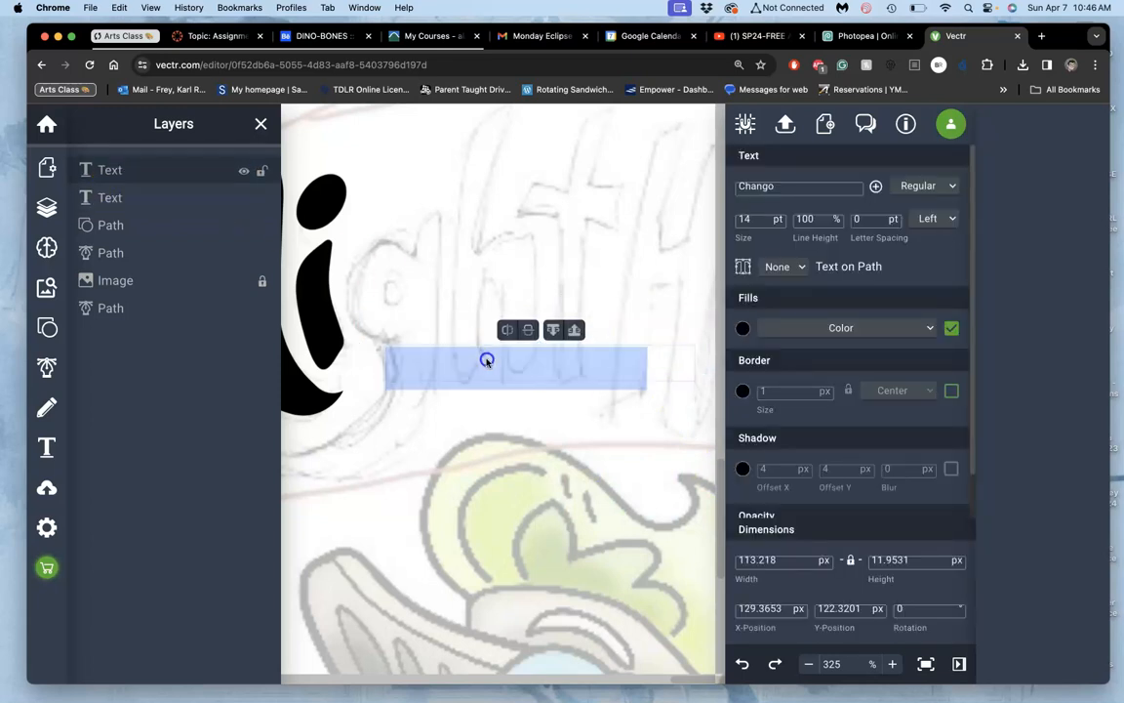
left_click(481, 358)
double_click(481, 358)
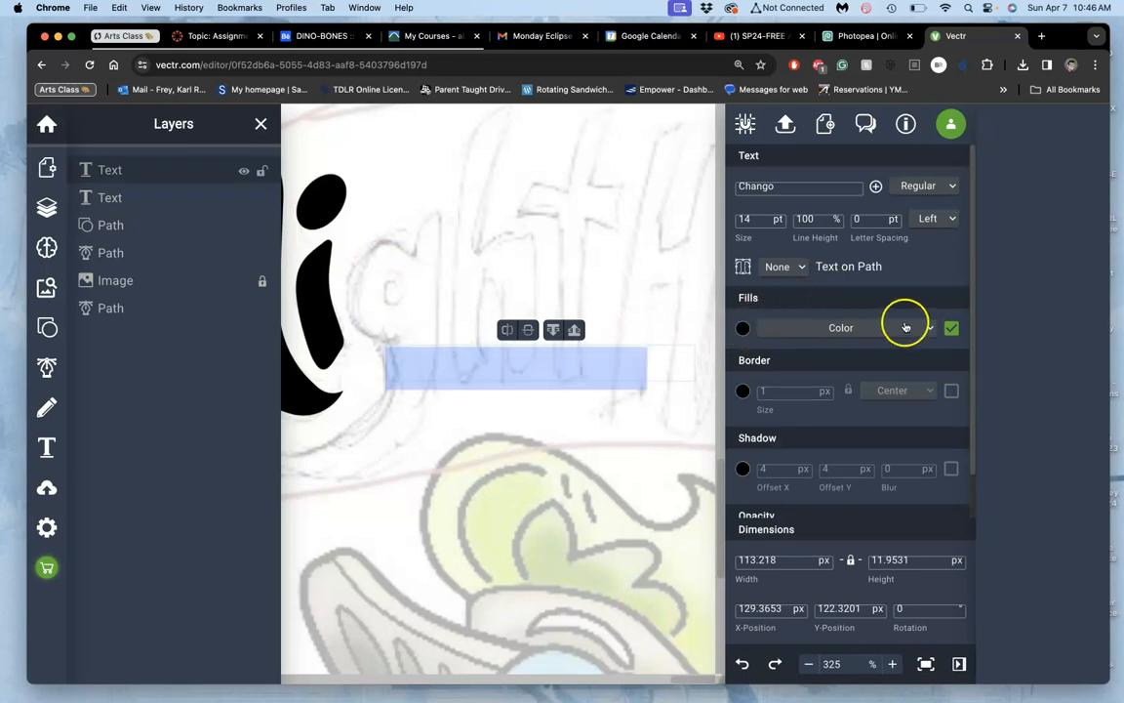
left_click(743, 328)
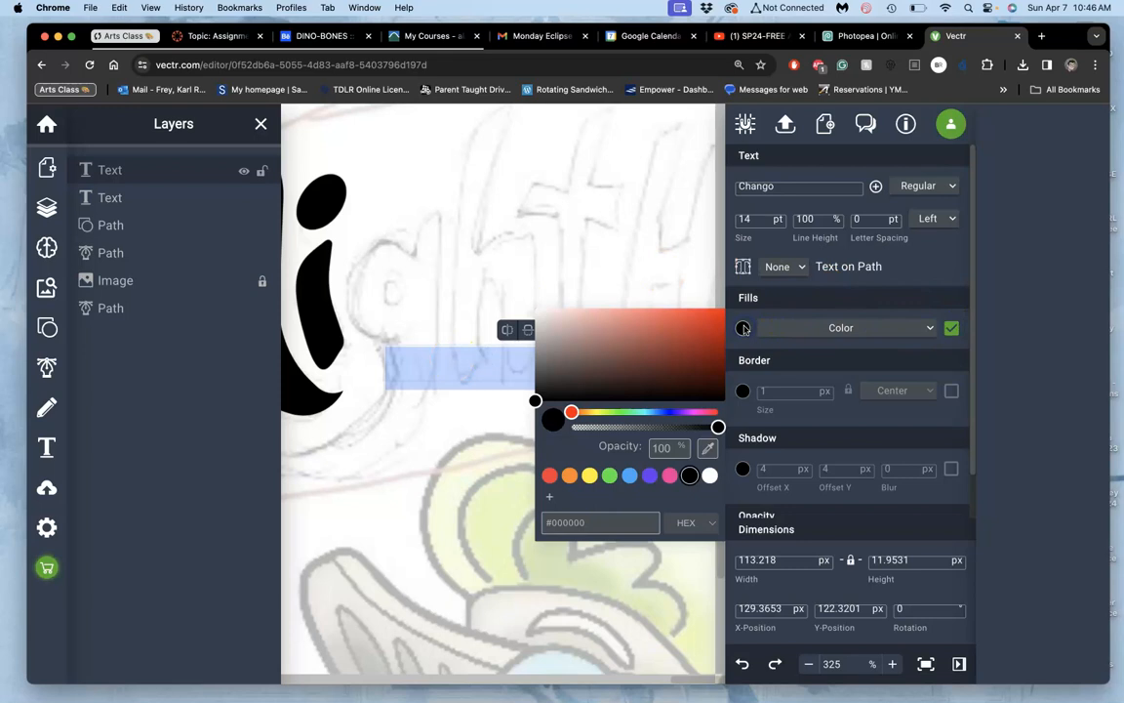
left_click(689, 475)
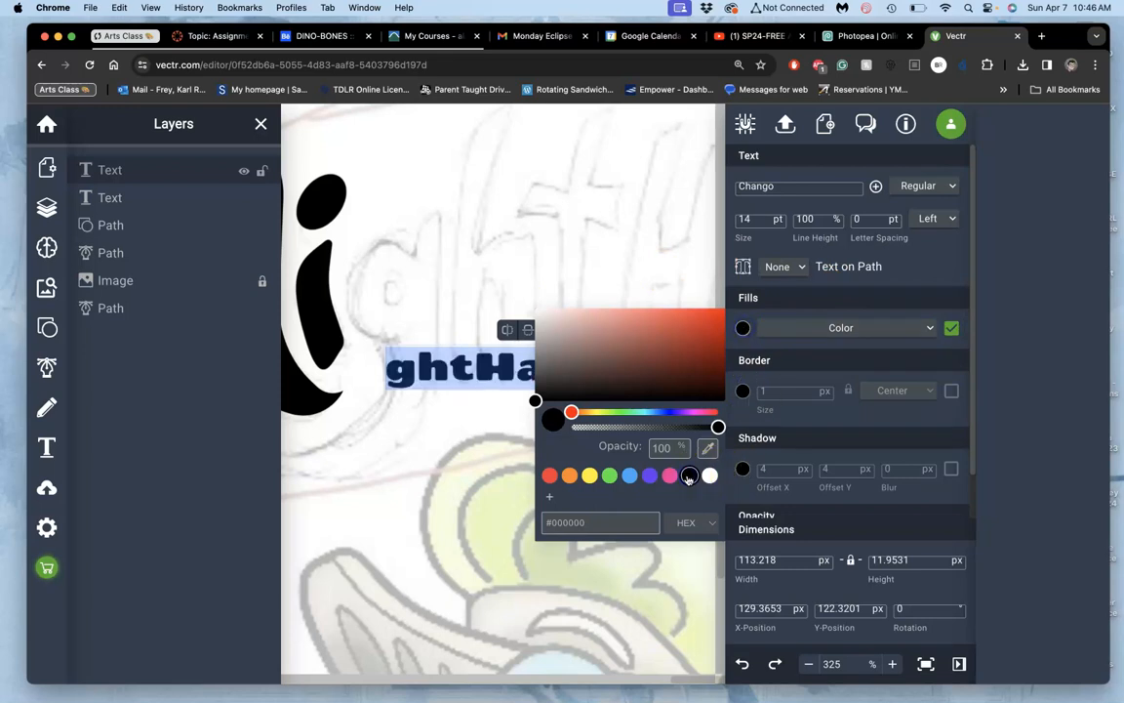
left_click(952, 329)
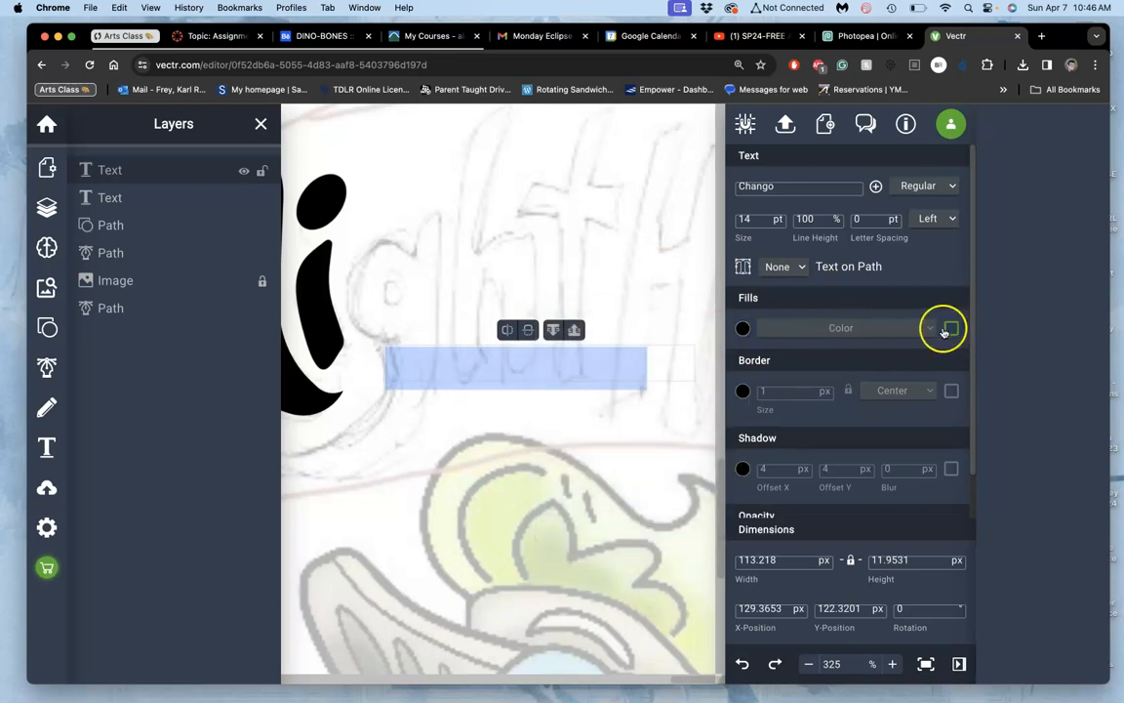
left_click(951, 329)
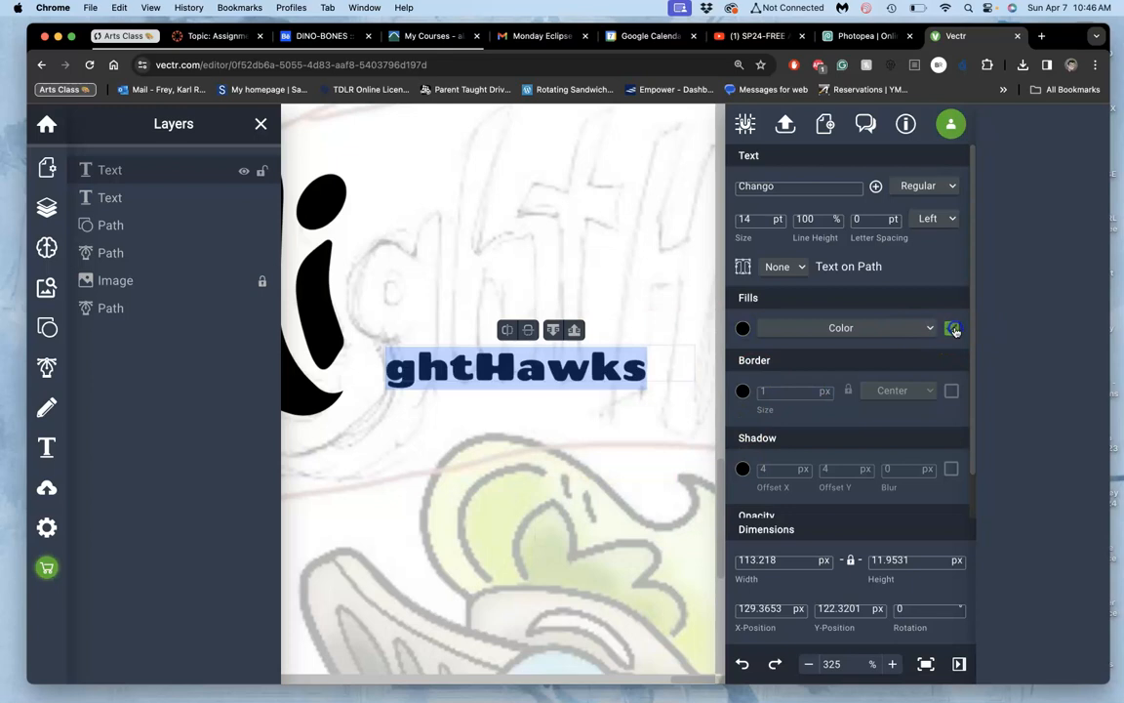
Step: Try a lowercase h in the copied text, restoring the capital H without an extra space
left_click(501, 375)
left_click_drag(505, 369, 489, 367)
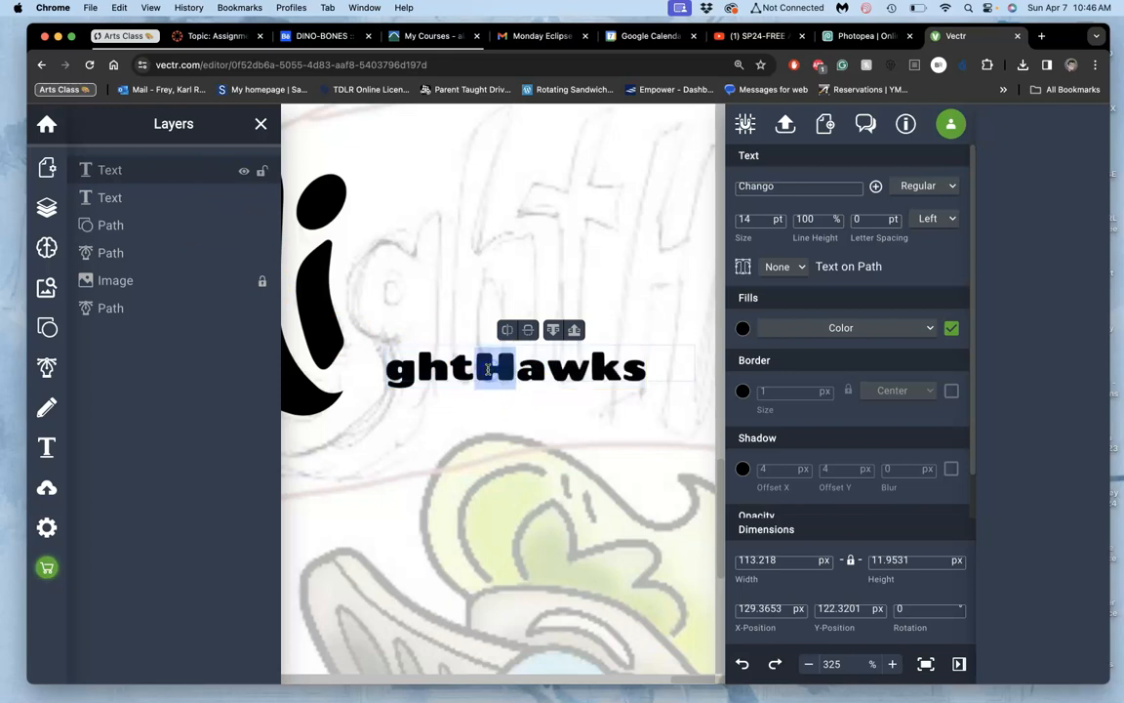
type("h")
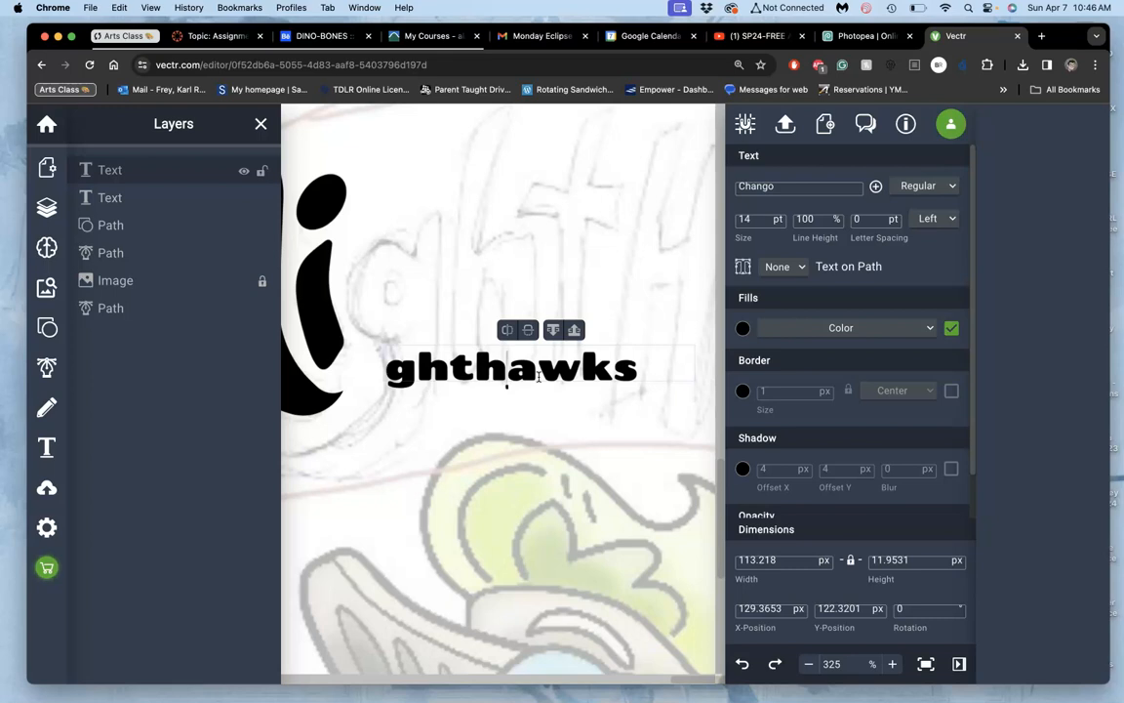
left_click_drag(498, 372, 486, 371)
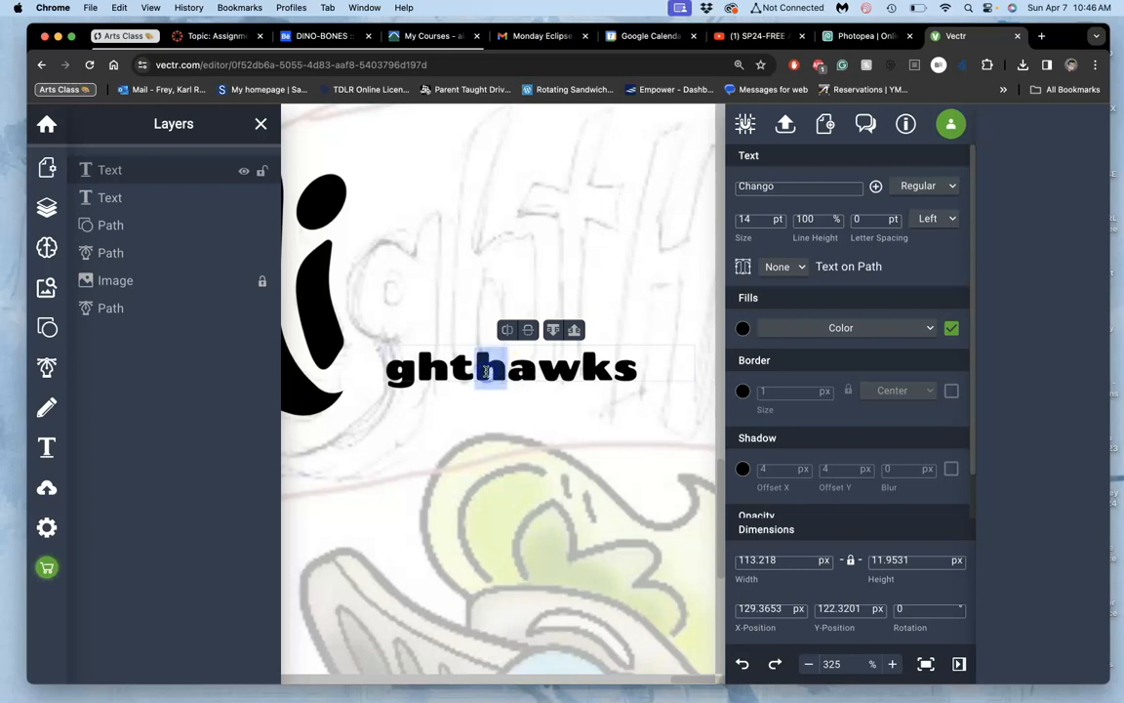
type("H")
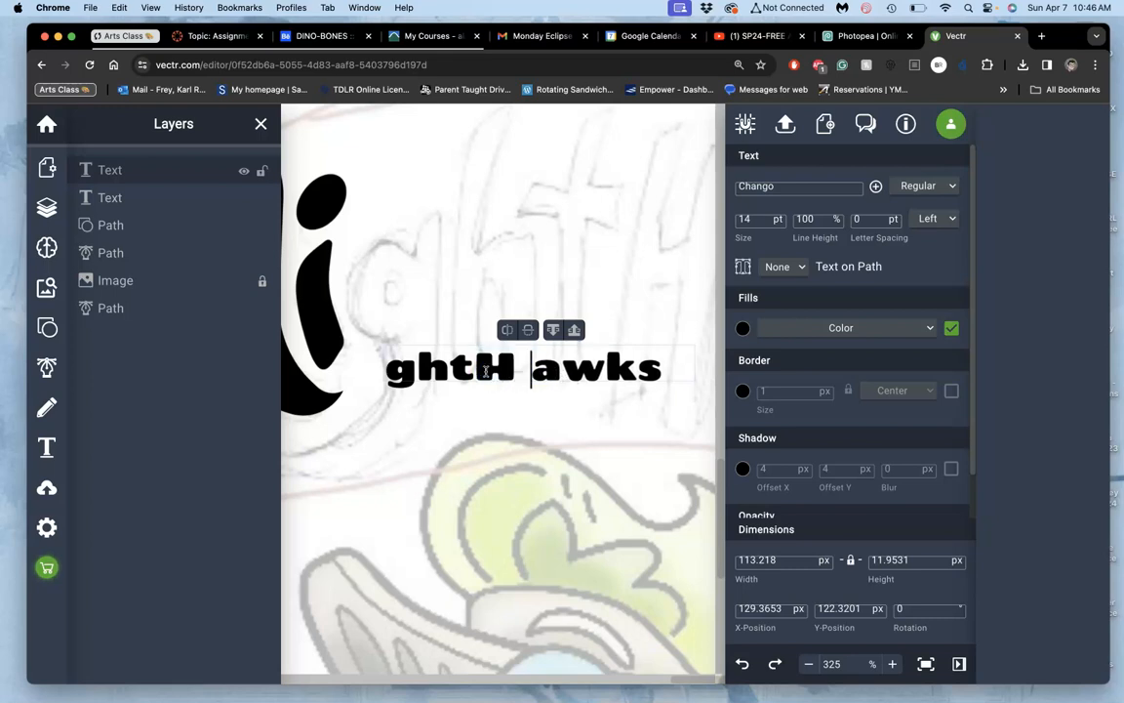
left_click(472, 369)
key("BackSpace")
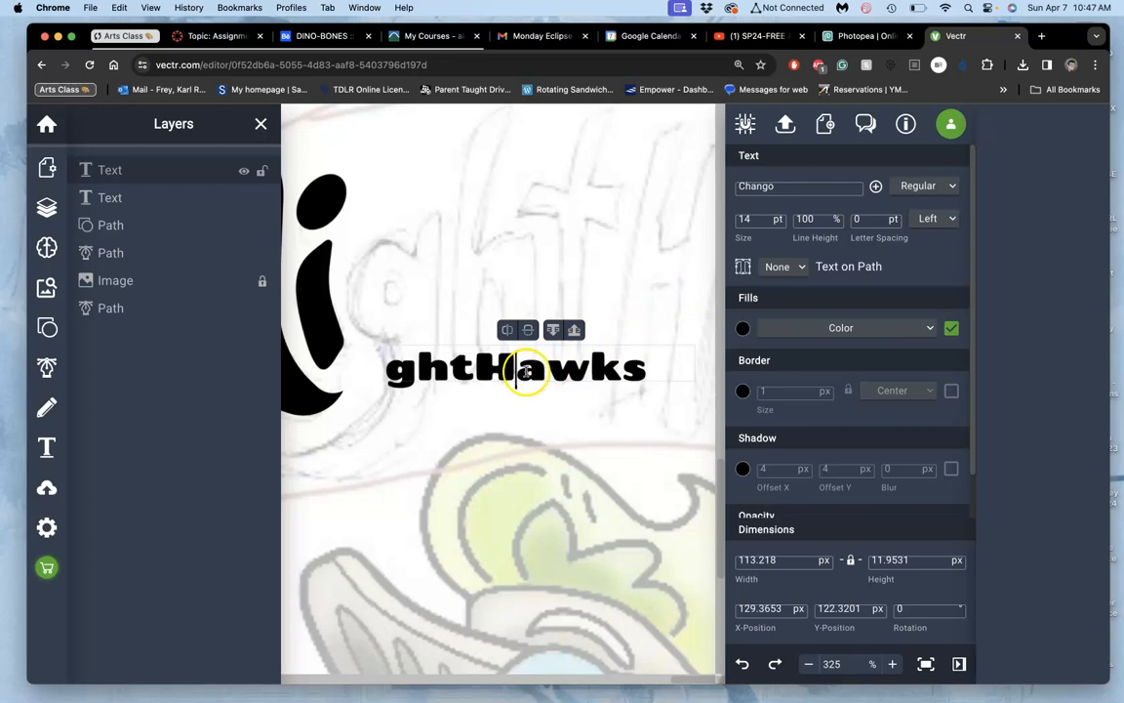
Step: Move the copied "ghtHawks" text right to about X 136 px and convert it to outlines
mouse_move(644, 366)
left_mouse_down()
mouse_move(509, 370)
mouse_move(661, 362)
left_mouse_up()
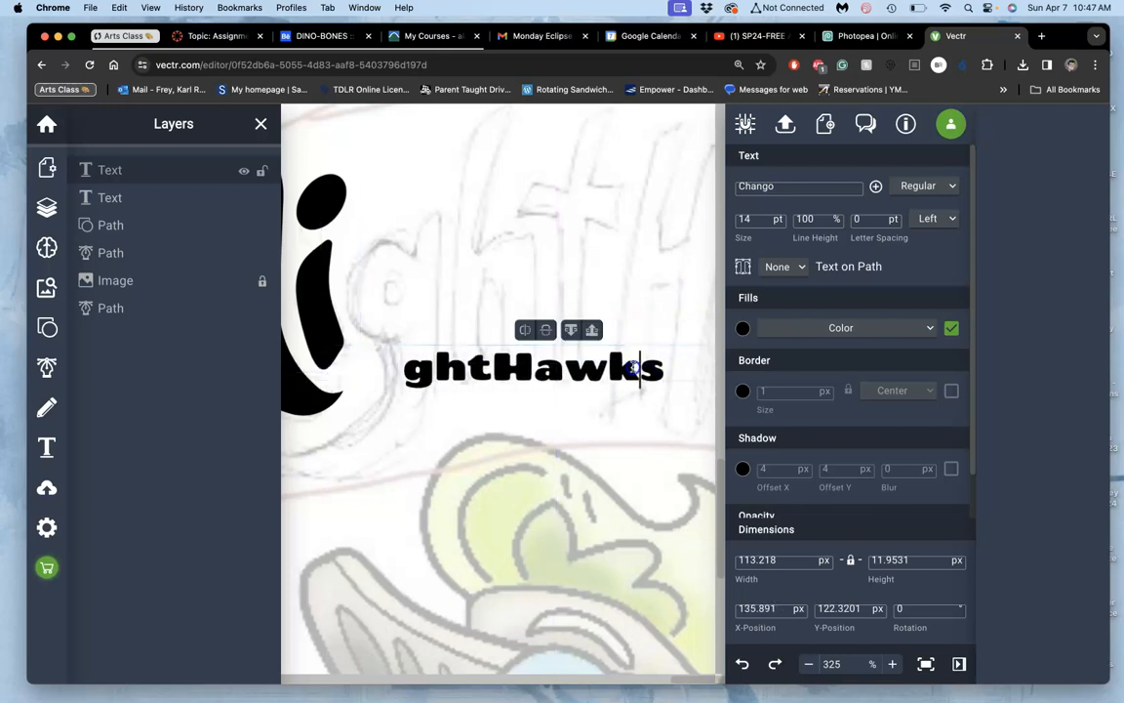
key("super+a")
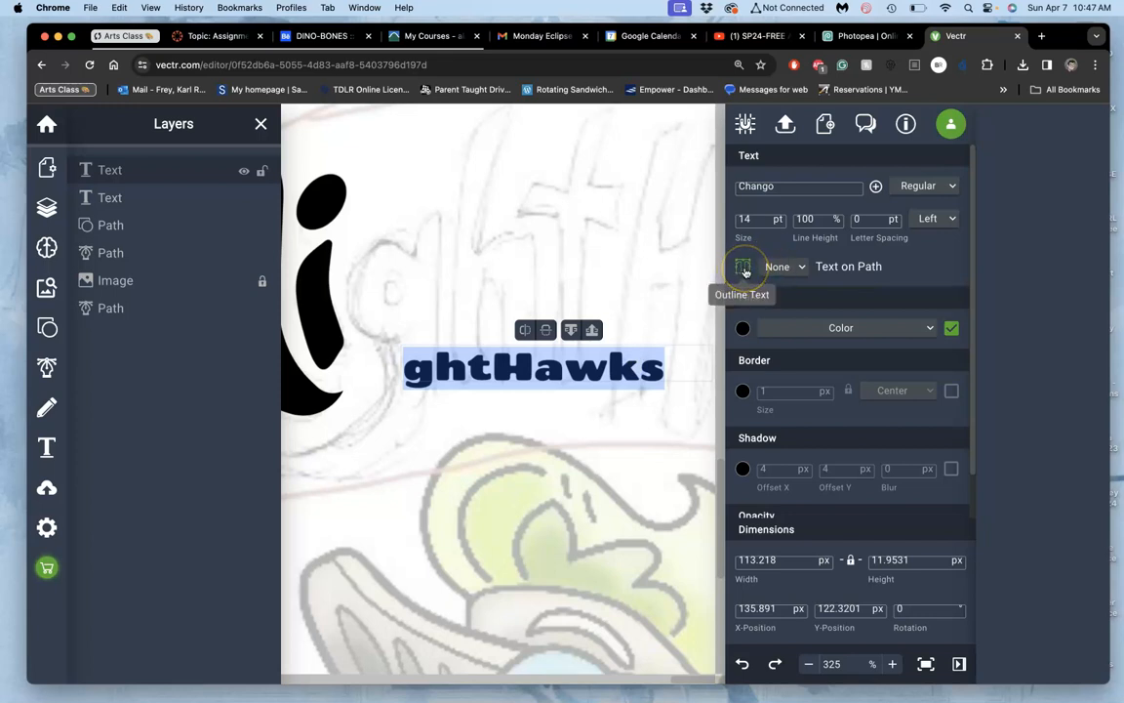
left_click(744, 267)
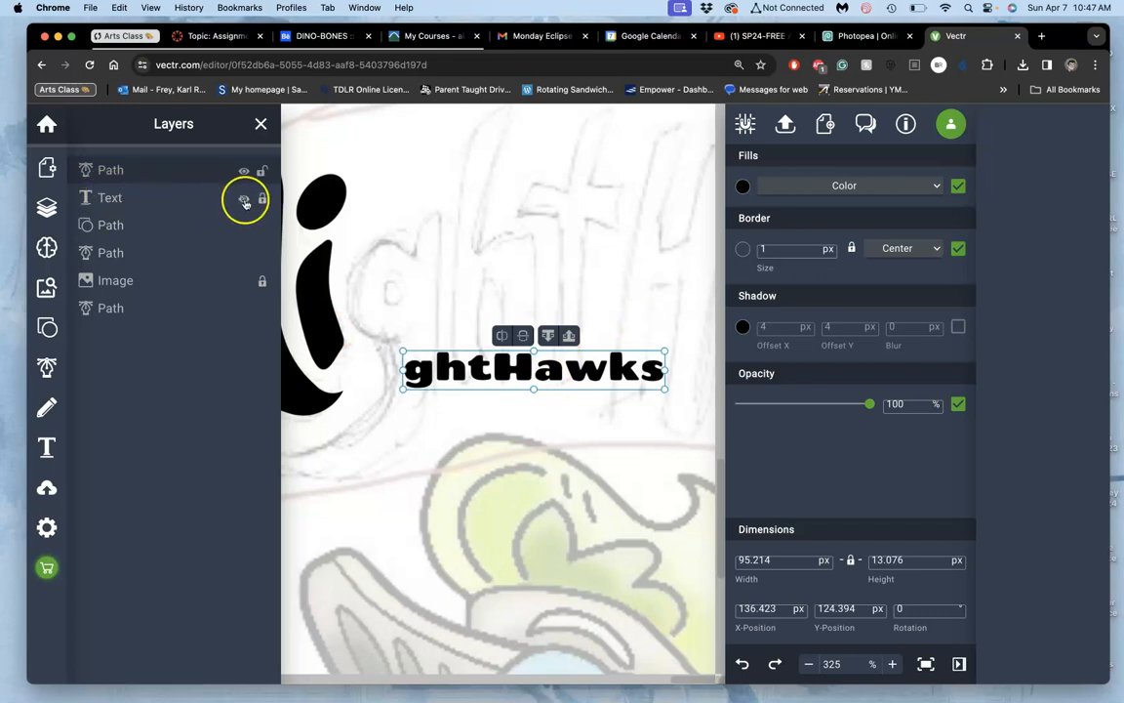
Step: Hide the original text layer and stretch the outlined lettering to about 138 by 65 px beside the i
mouse_move(514, 374)
left_mouse_down()
mouse_move(488, 289)
mouse_move(507, 395)
left_mouse_up()
left_click_drag(638, 263, 752, 177)
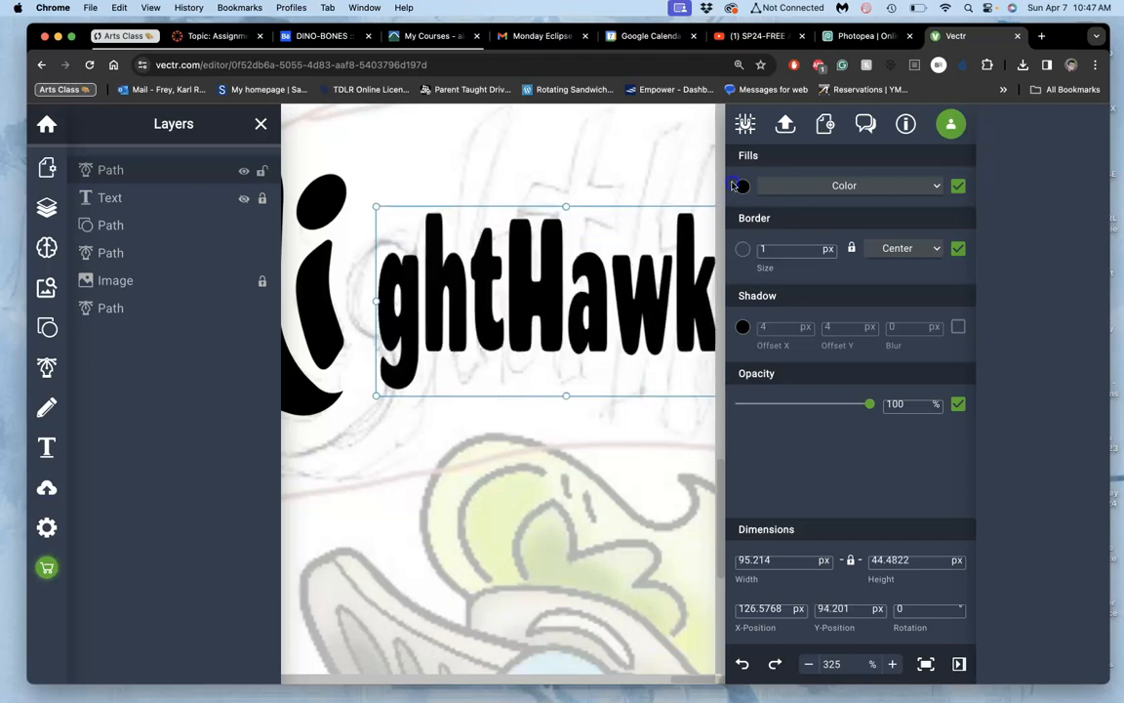
Step: Open the outlined lettering for point editing around the letter g
double_click(408, 278)
scroll(410, 299, "up", 5)
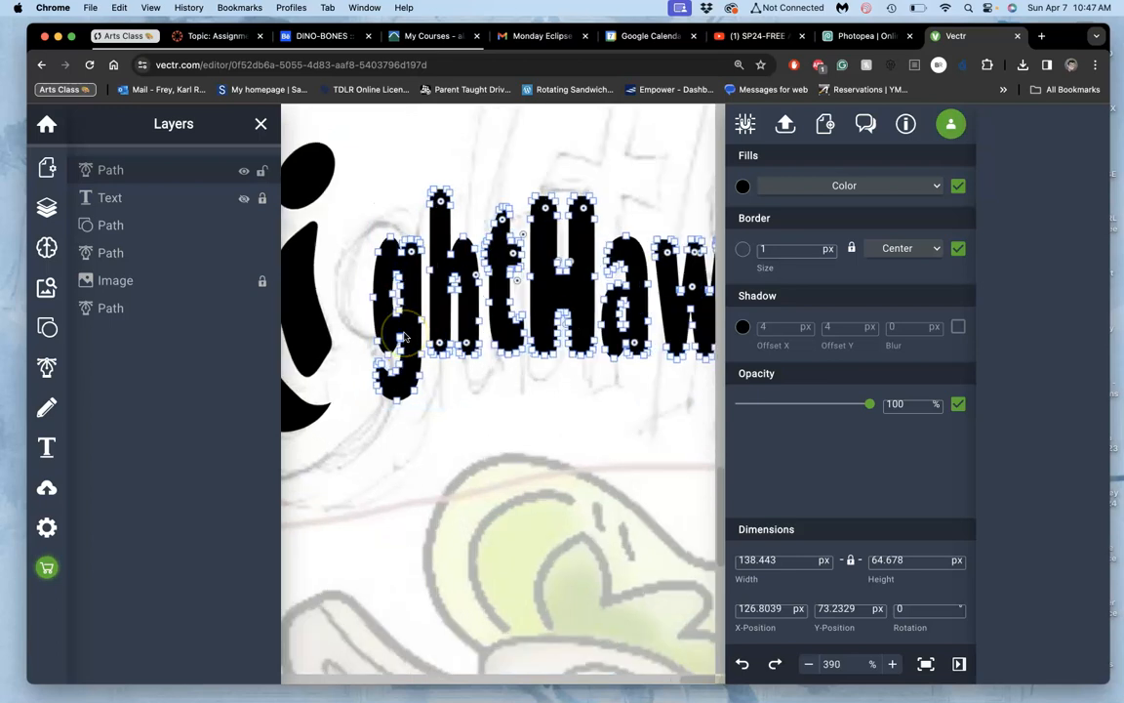
left_click(403, 266)
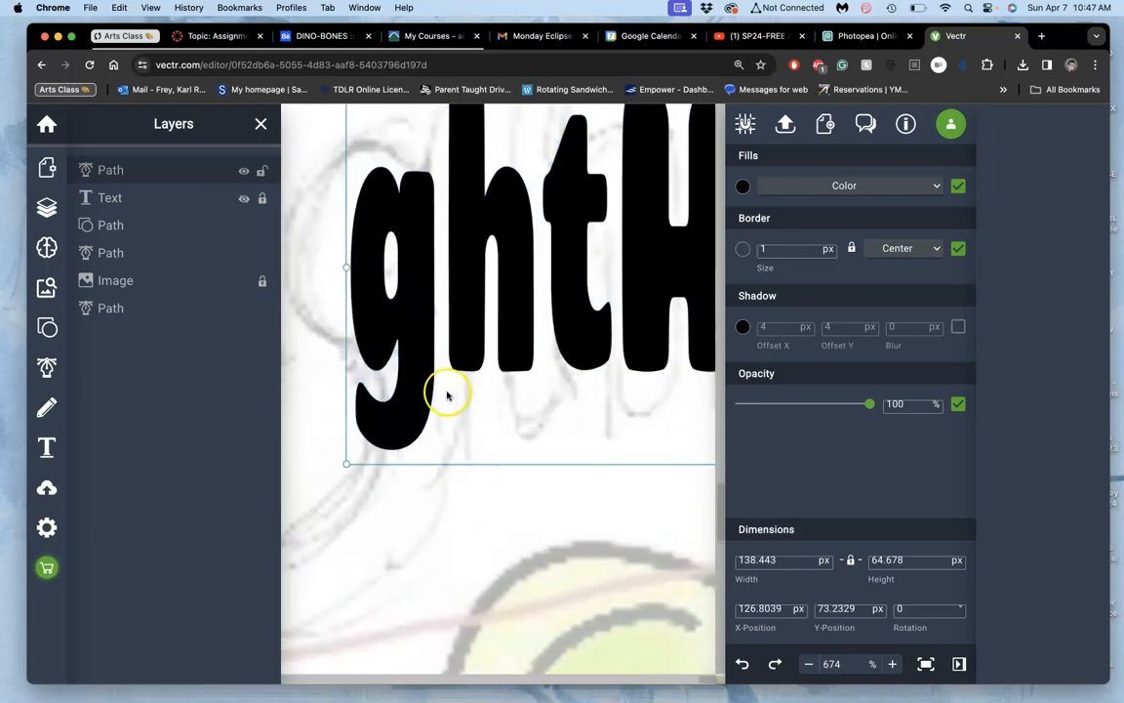